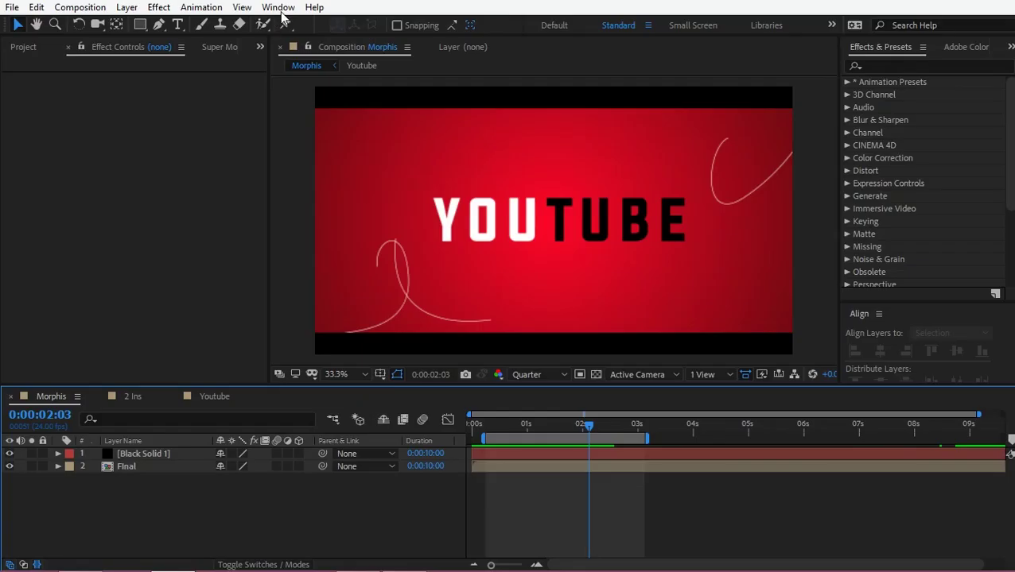
Open the Super Morphings.jsxbin script panel from the Window menu to show its Trails and Slicer options.
left_click(280, 10)
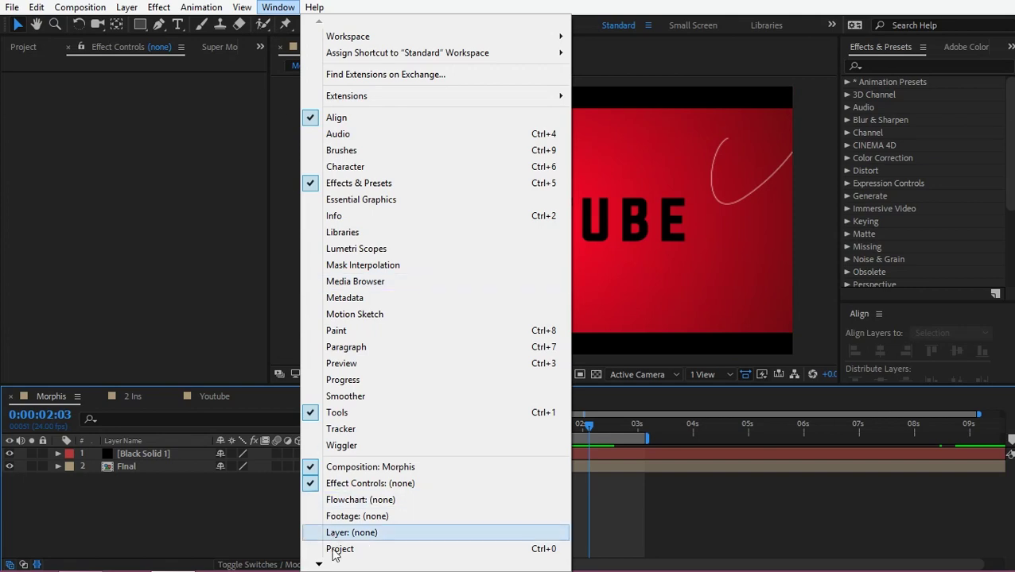
mouse_move(320, 564)
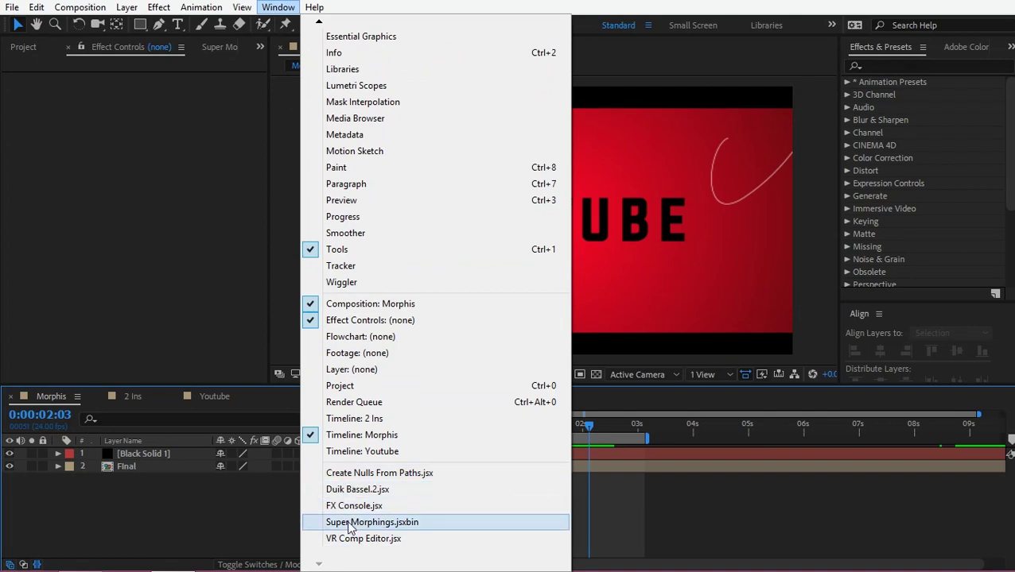
left_click(269, 527)
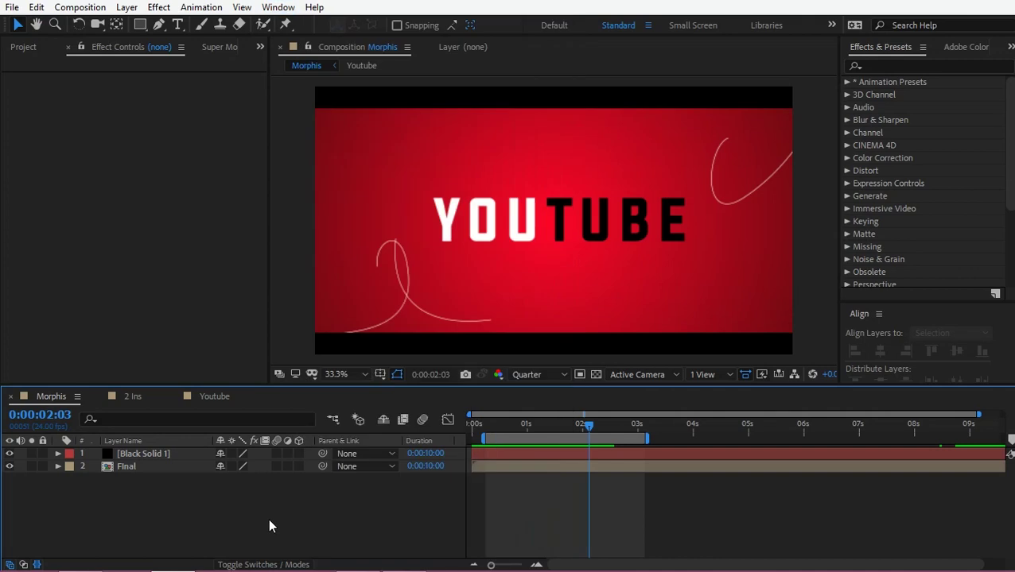
left_click(216, 45)
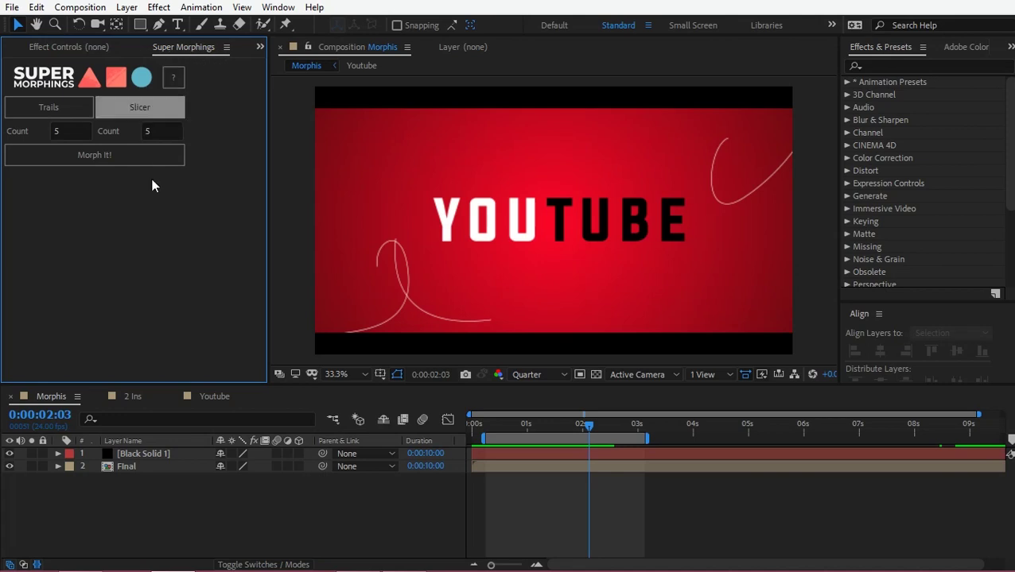
Create a new 'Youtube Intro' composition and add a solid layer named 'BG'.
key("ctrl+n")
type("Youtube Intro")
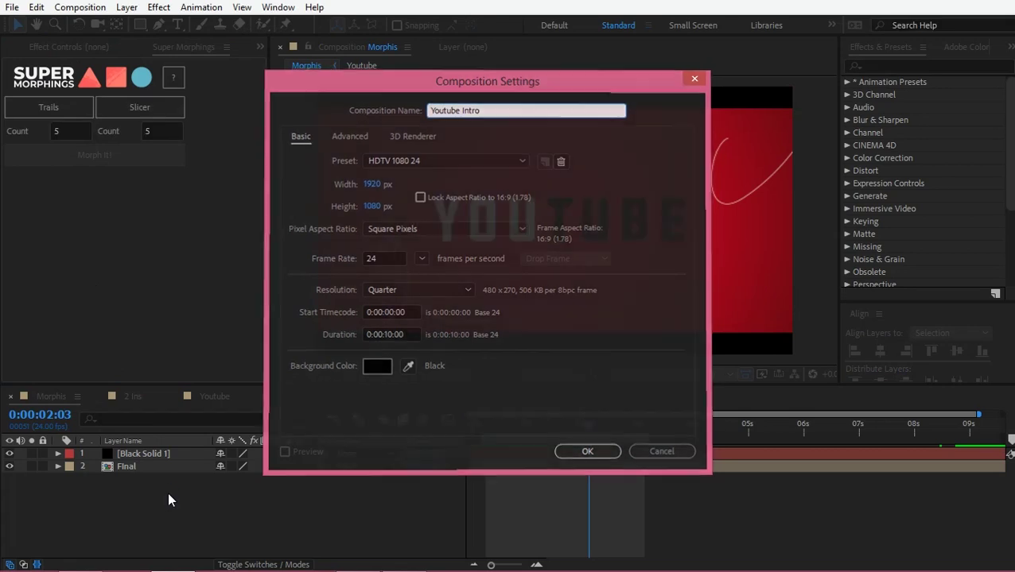
key("Return")
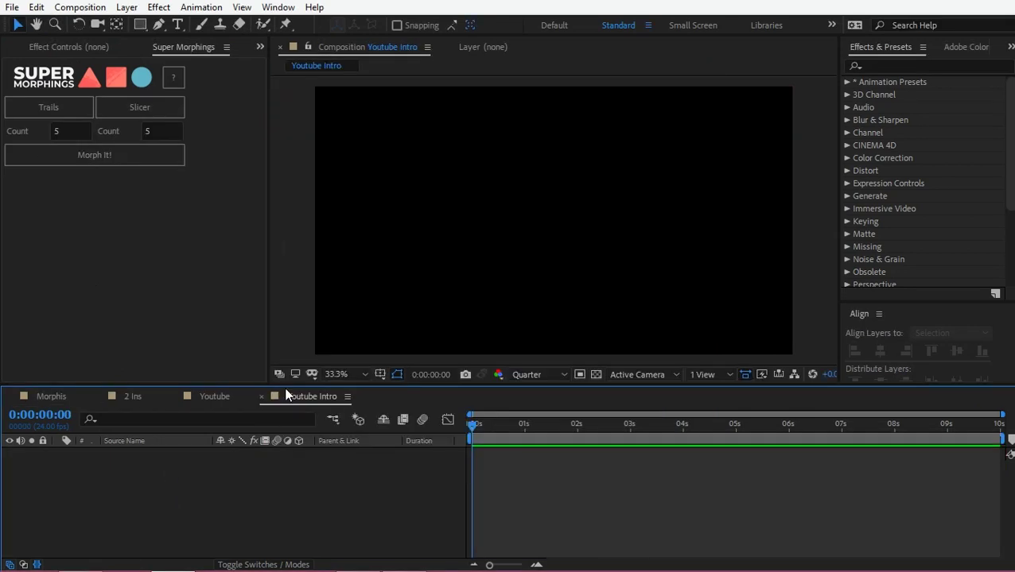
right_click(211, 492)
mouse_move(259, 334)
left_click(454, 368)
type("BG")
key("Return")
Apply the Gradient Ramp effect to BG and set its shape to Radial Ramp.
key("ctrl+space")
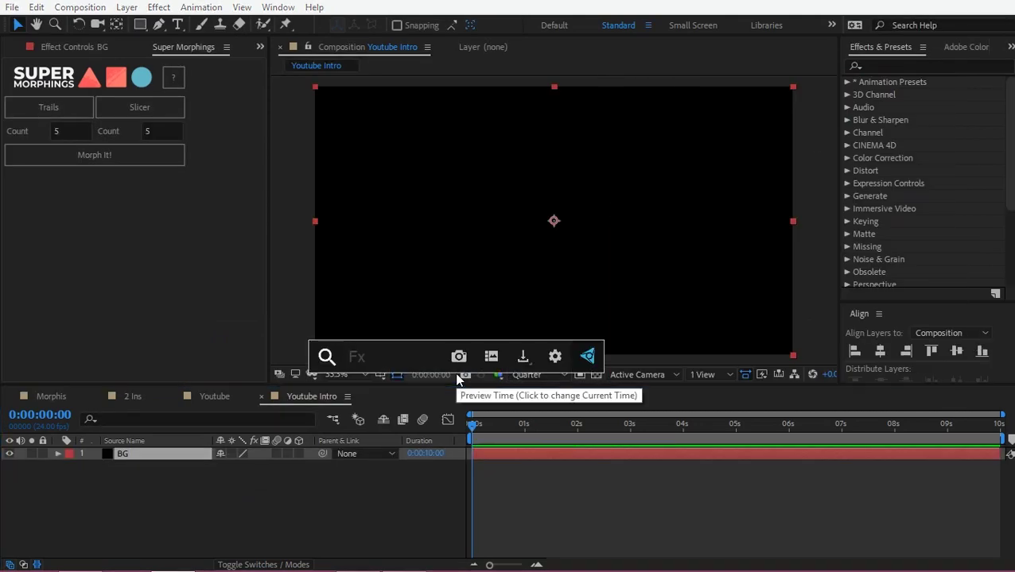
type("grad")
key("Return")
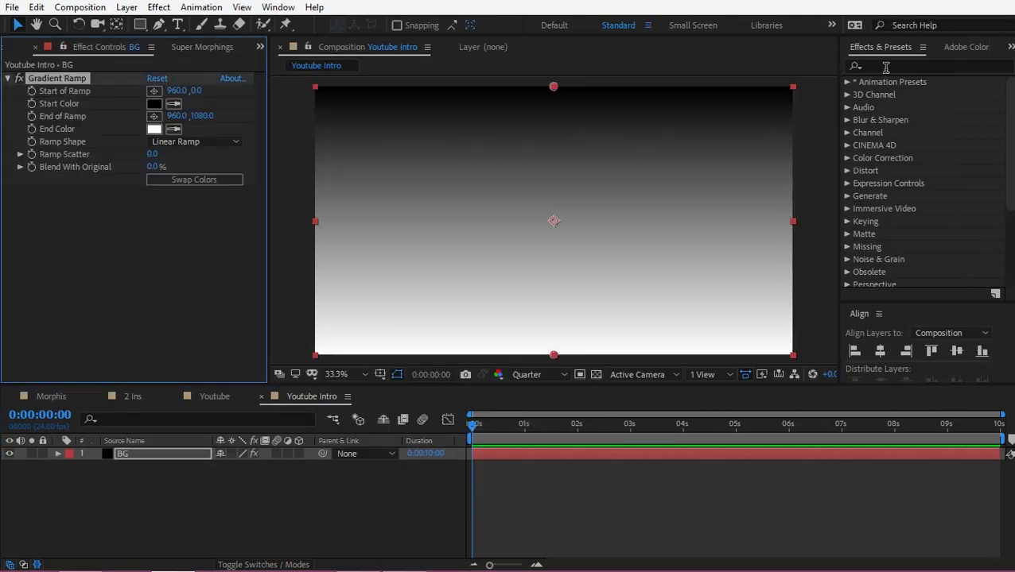
left_click(885, 68)
left_click(895, 70)
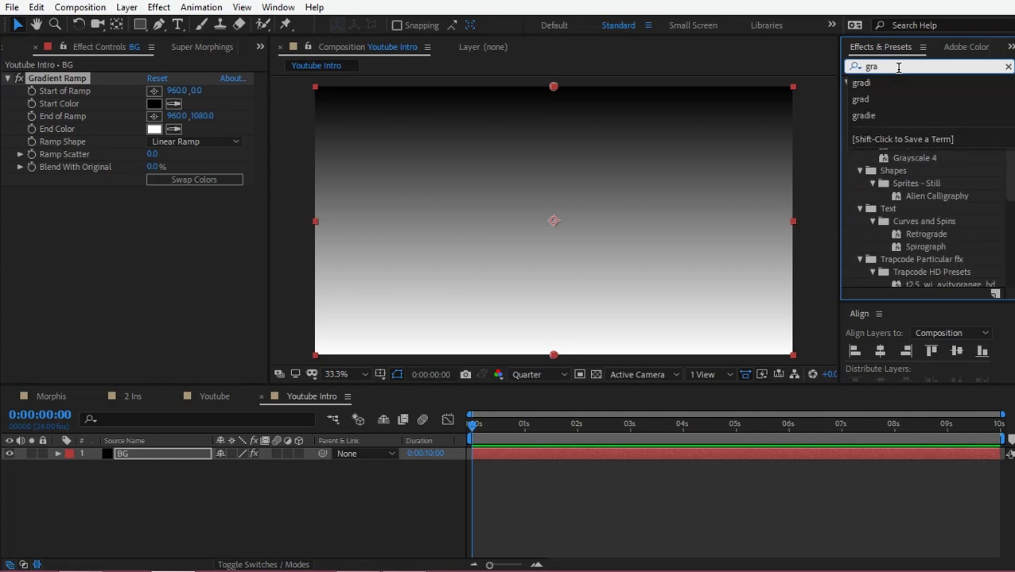
left_click(120, 296)
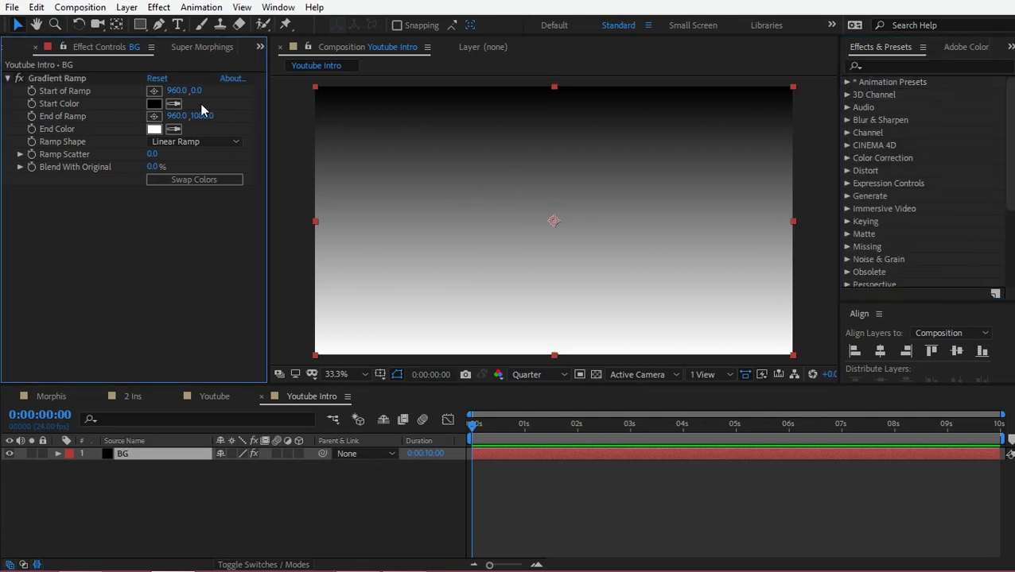
left_click(182, 141)
left_click(189, 175)
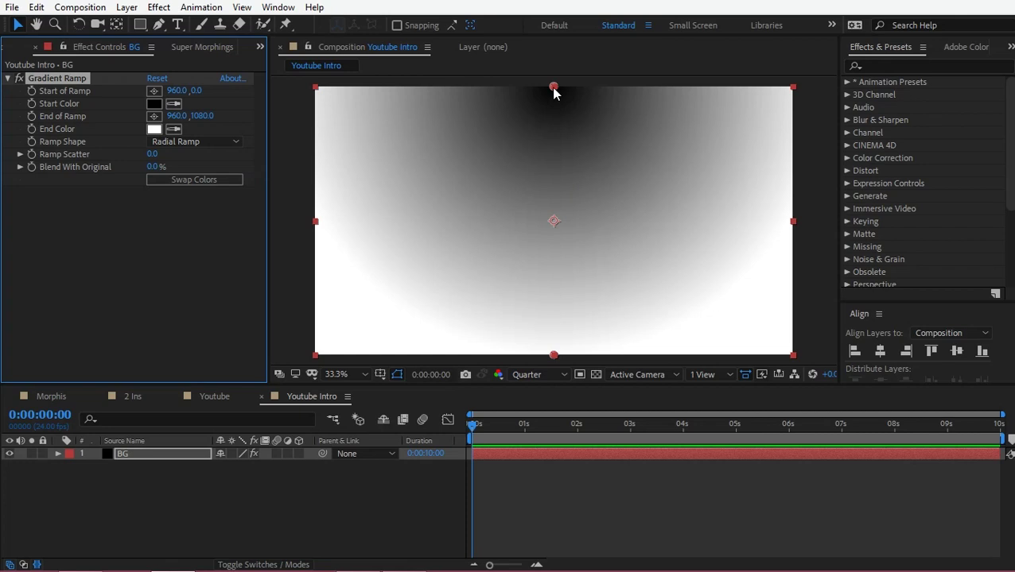
Centre the gradient start, push its end far right, swap colours, and pick red as start colour.
left_click_drag(553, 87, 556, 220)
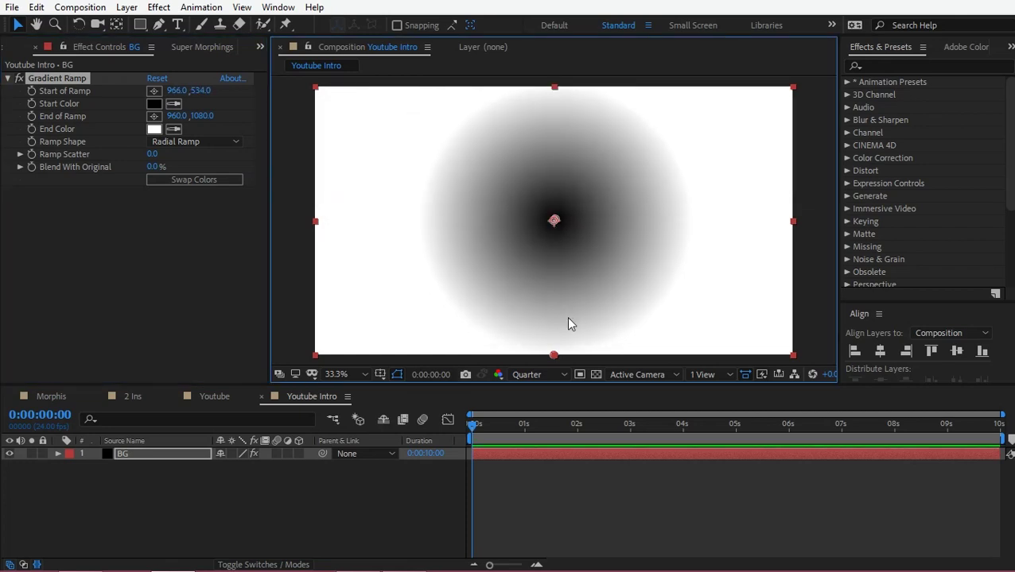
left_click_drag(555, 355, 869, 361)
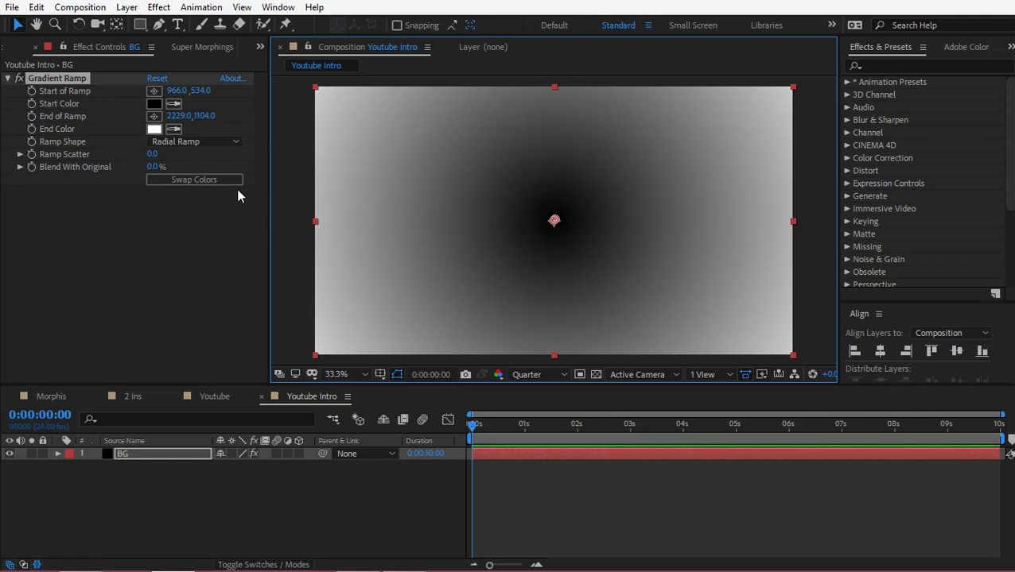
left_click(235, 184)
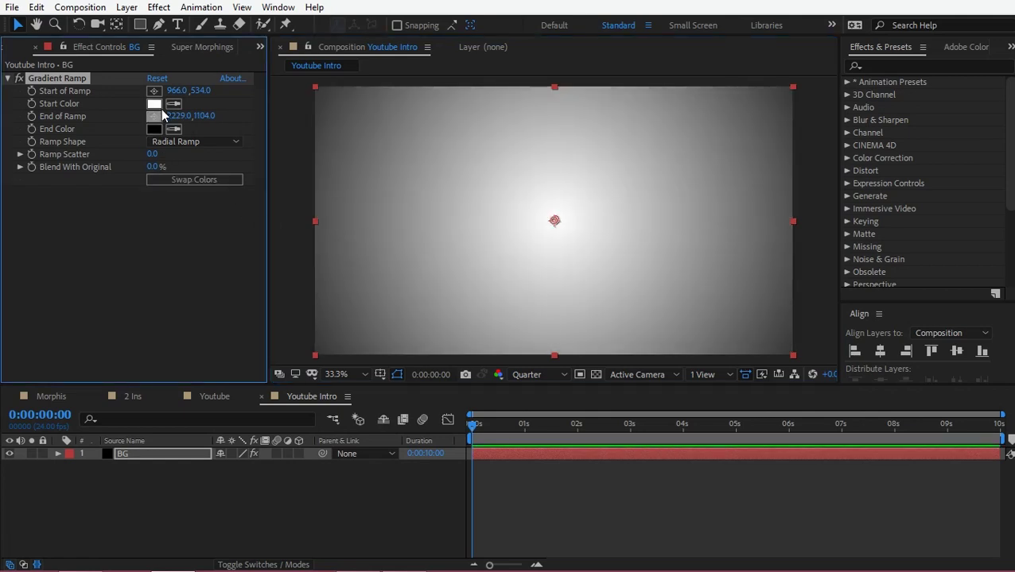
left_click(153, 105)
left_click_drag(686, 158, 698, 127)
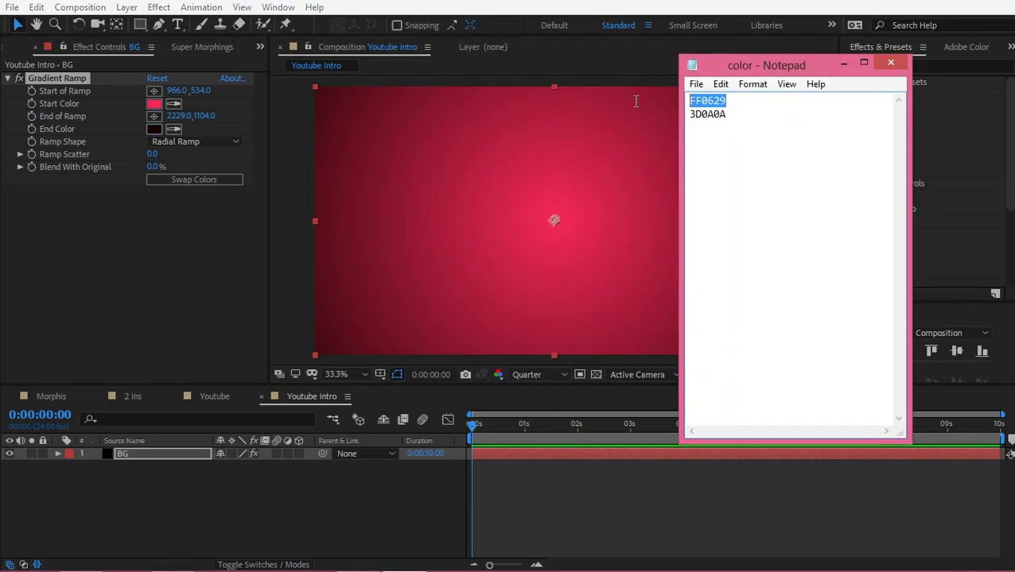
Set the gradient's start colour to bright red FF0629.
left_click(158, 116)
left_click(155, 104)
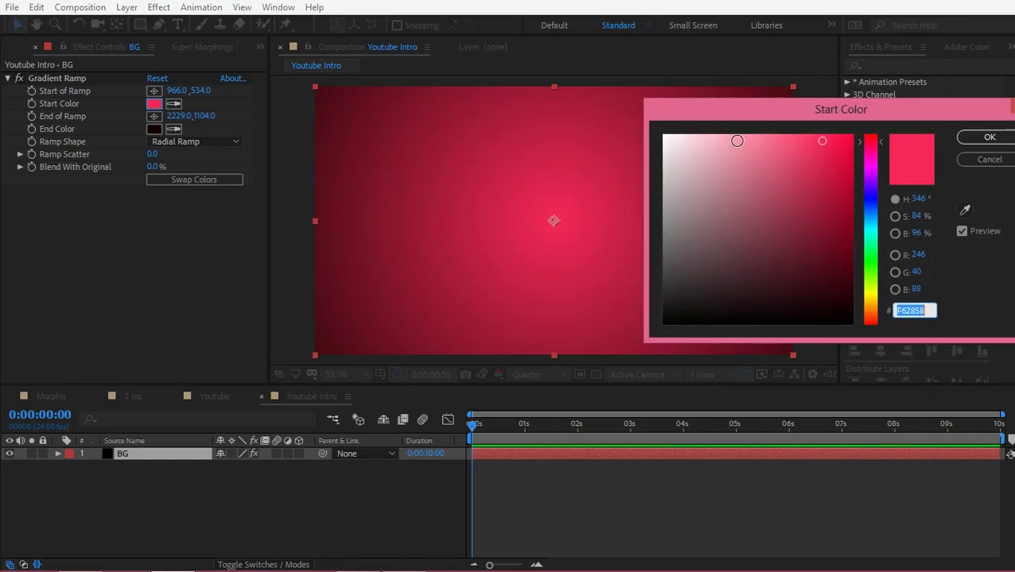
type("FF0629")
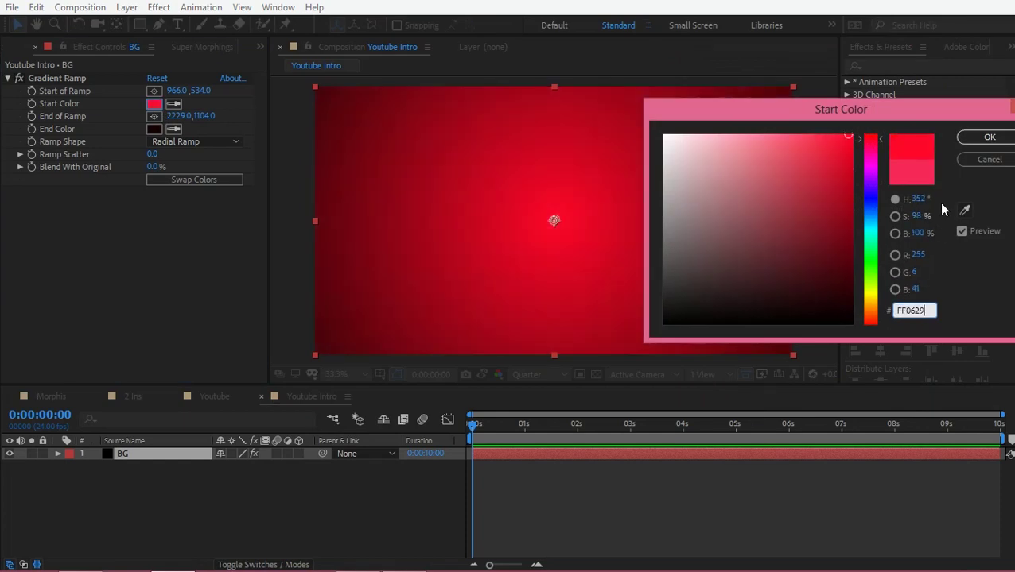
left_click(989, 136)
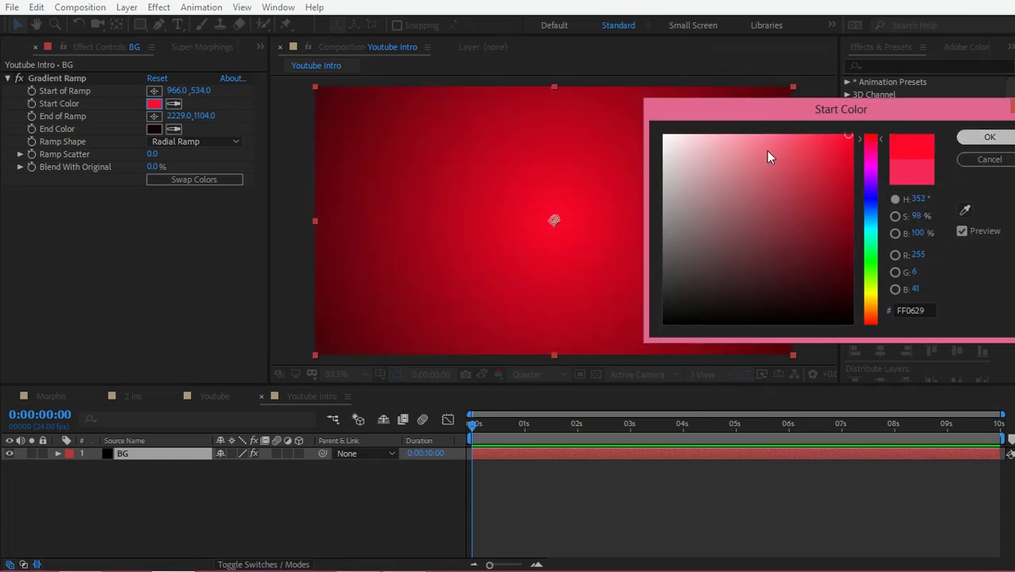
Set the gradient's end colour to dark red 3D0A0A.
left_click(155, 129)
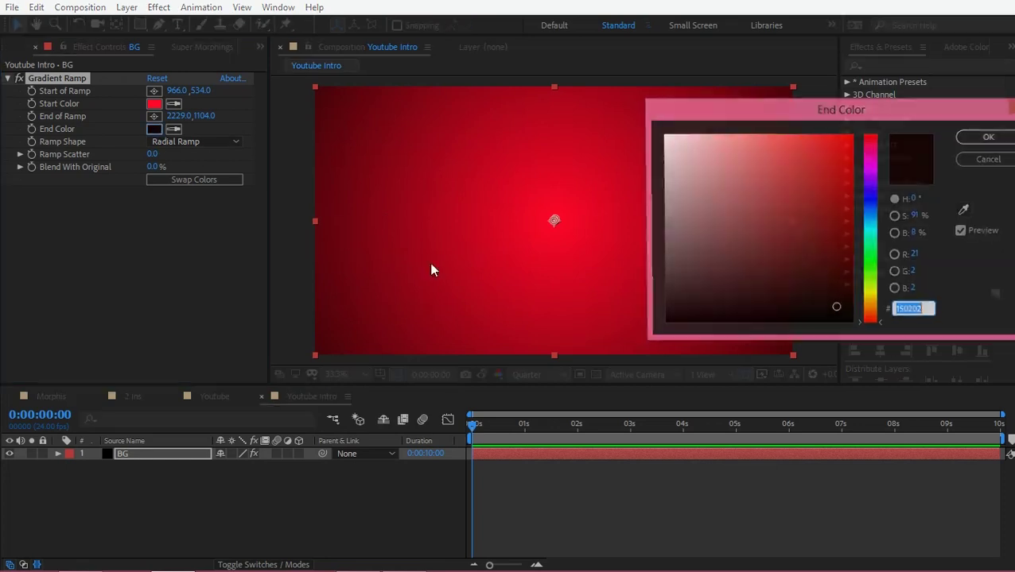
key("alt+Tab")
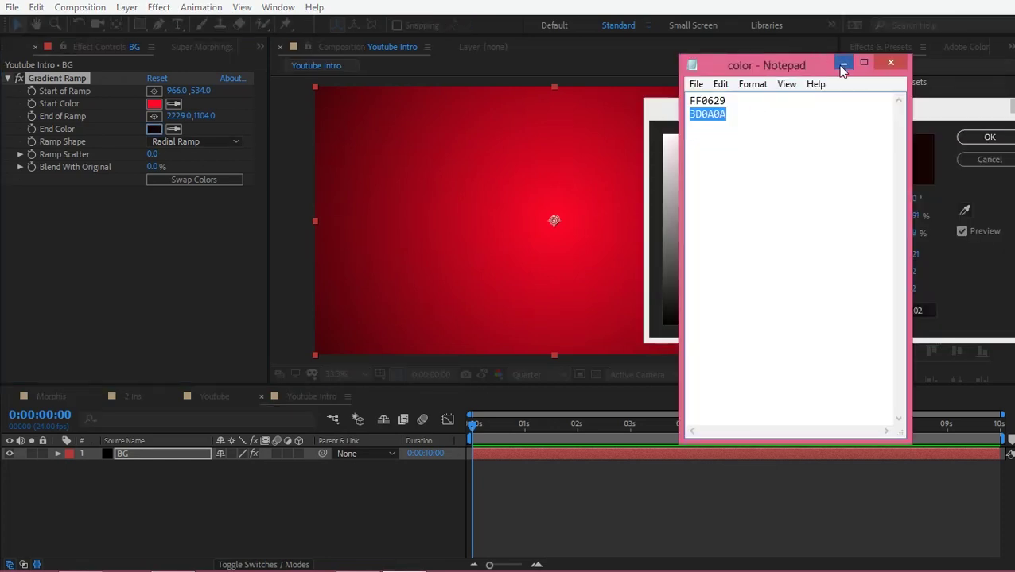
left_click(841, 65)
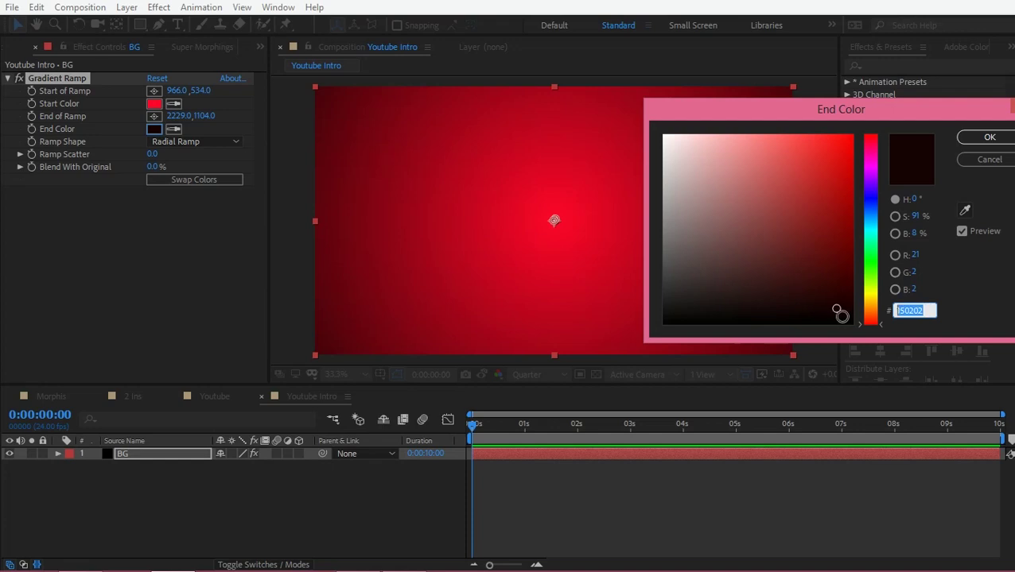
type("3D0A0A")
left_click(984, 138)
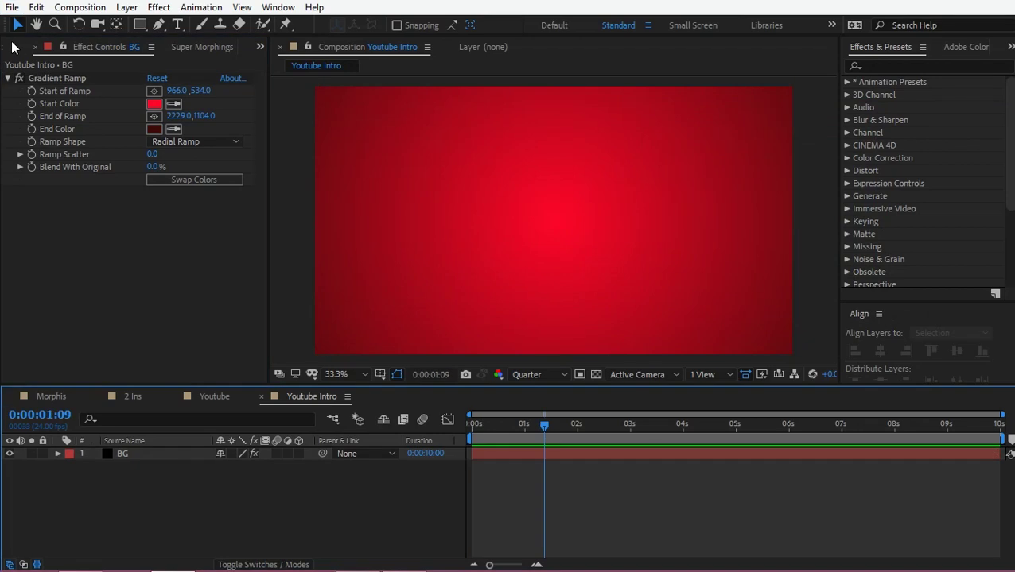
Add the YouTube logo image to the comp, scale it to about 38%, and place it upper-left.
left_click(14, 48)
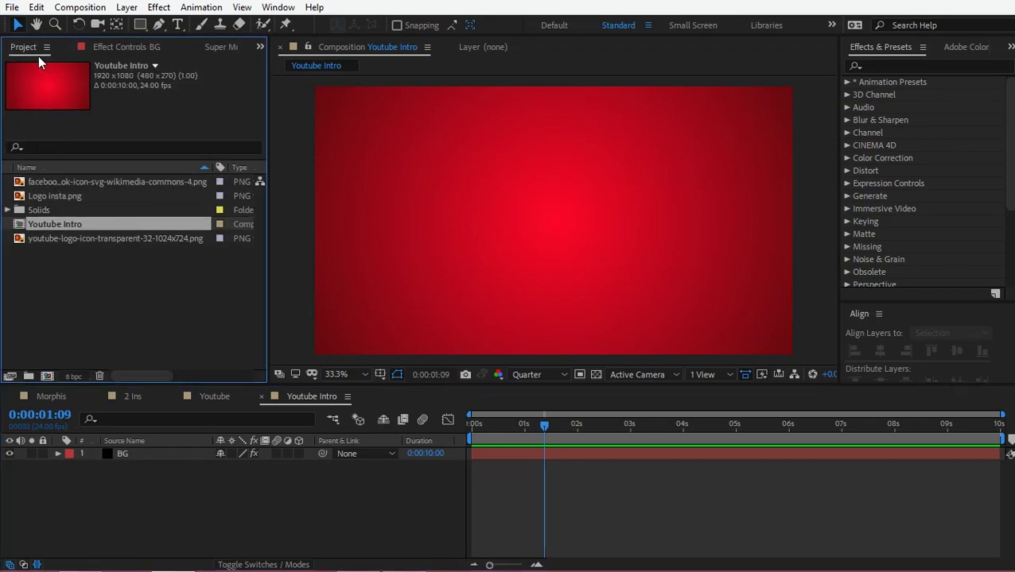
left_click_drag(51, 239, 106, 453)
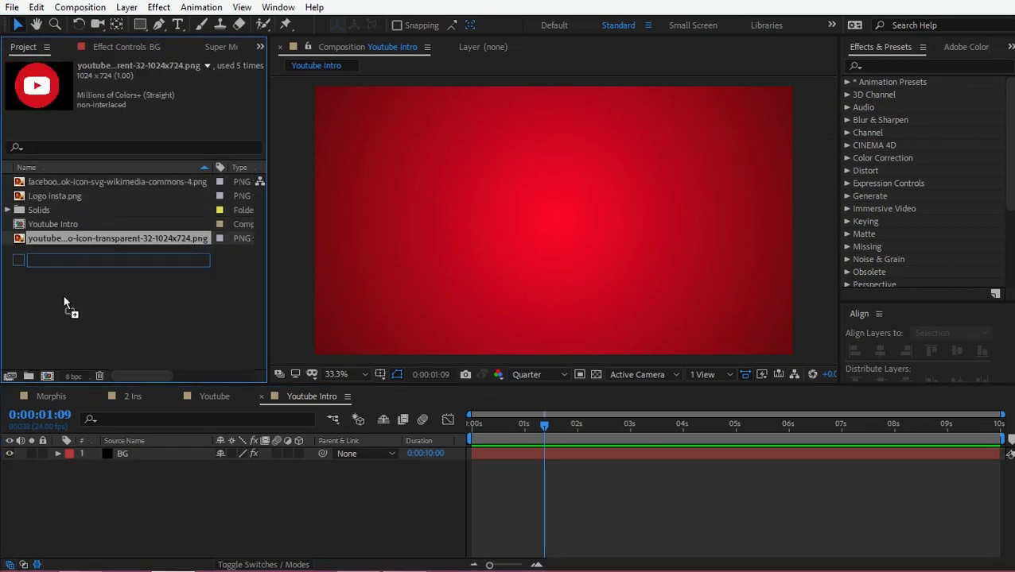
key("s")
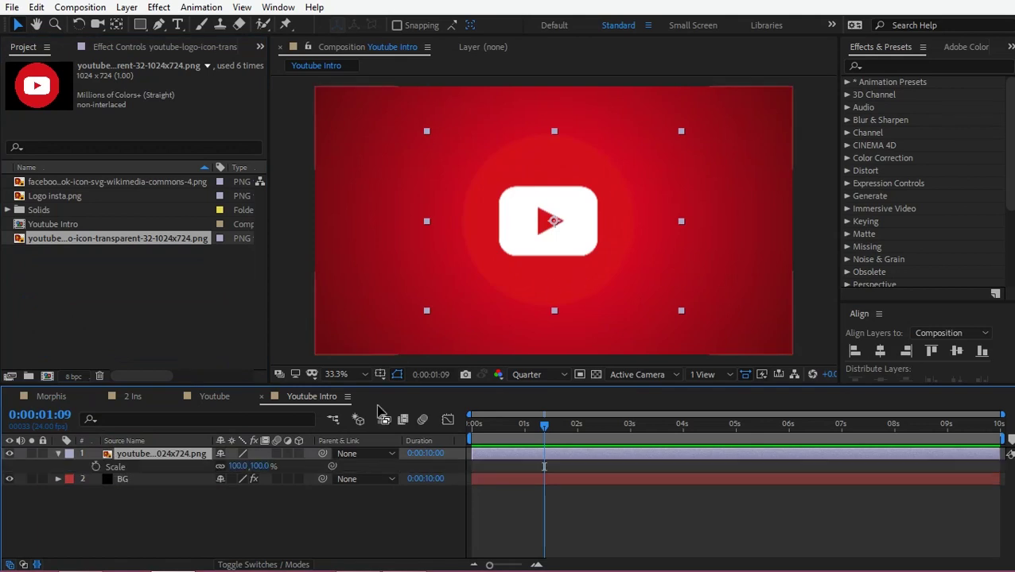
mouse_move(242, 467)
left_mouse_down()
mouse_move(213, 471)
mouse_move(227, 469)
left_mouse_up()
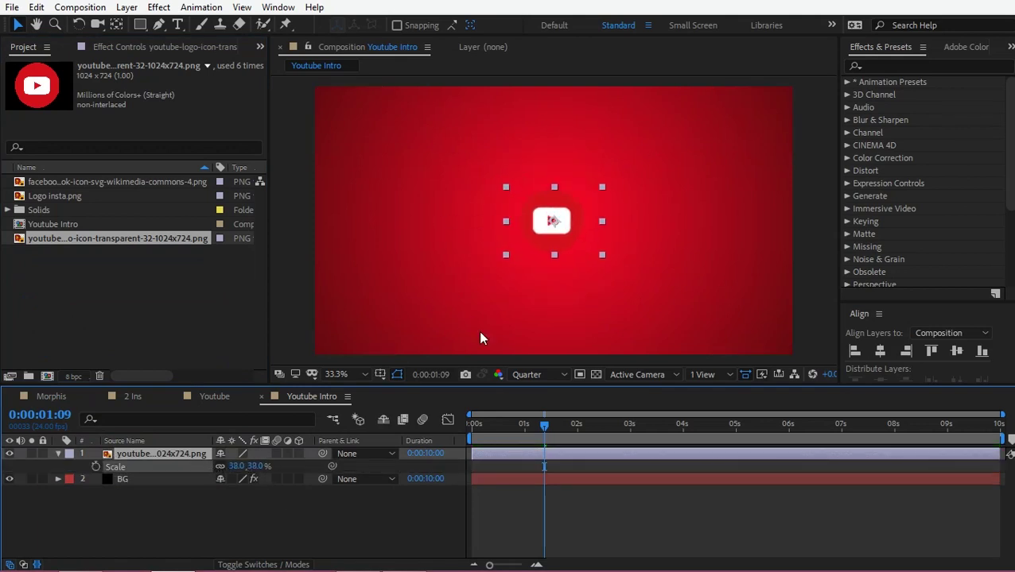
left_click_drag(571, 225, 432, 145)
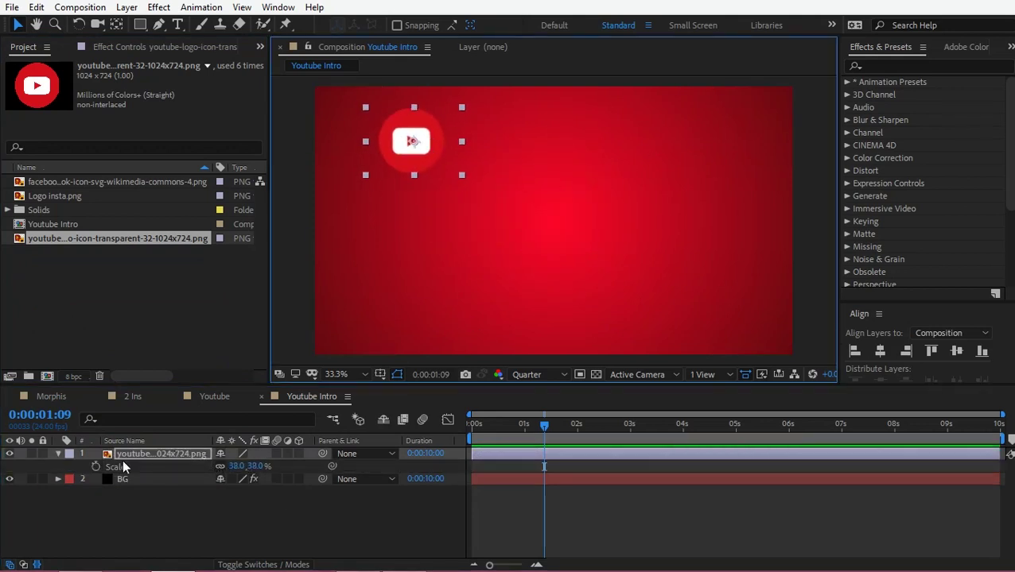
left_click(63, 451)
Rename the logo layer to 'Youtube Logo' and select it in the Composition viewer.
key("Return")
type("Youtube Log")
key("Return")
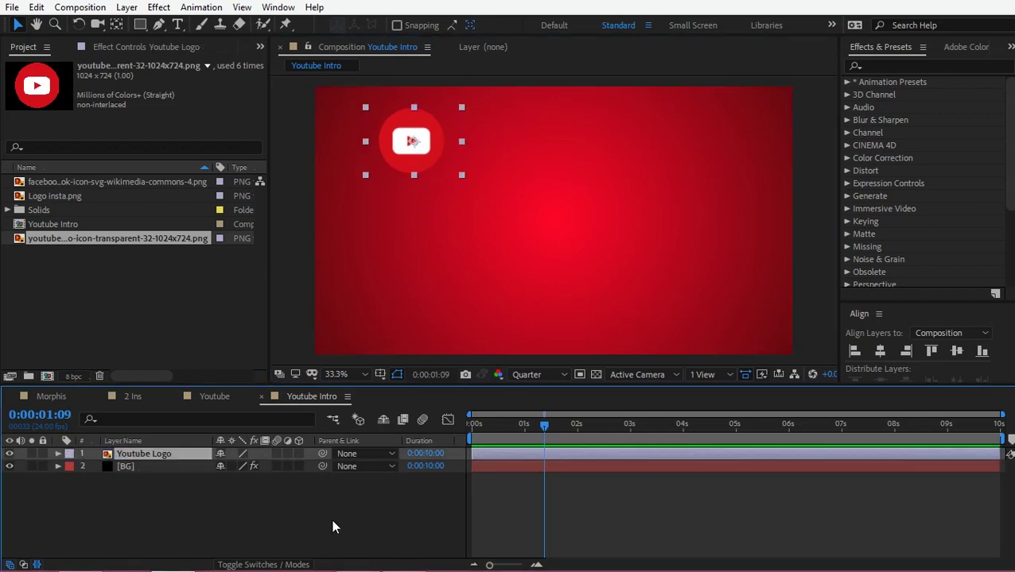
left_click(301, 508)
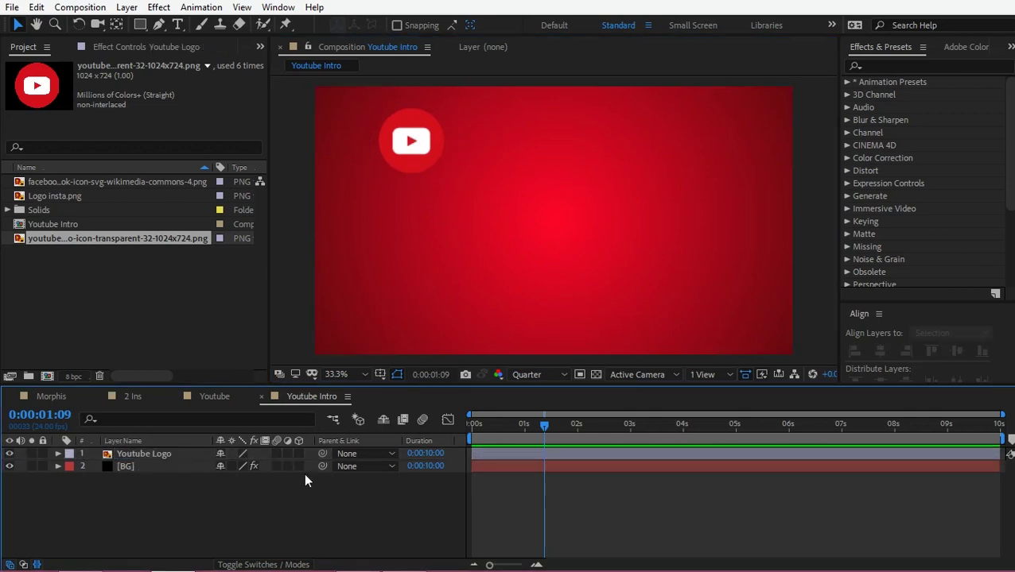
left_click(411, 142)
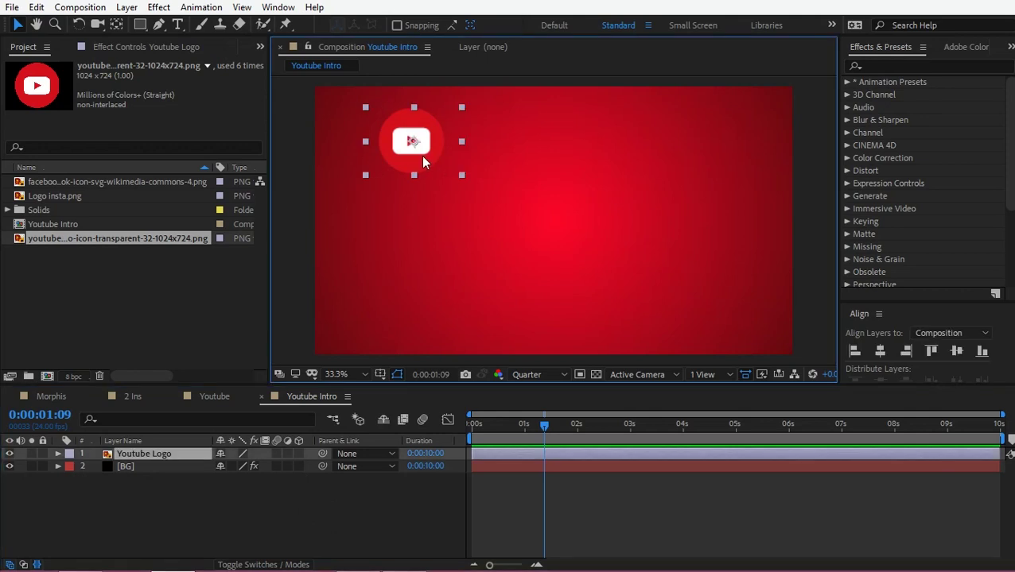
left_click(39, 7)
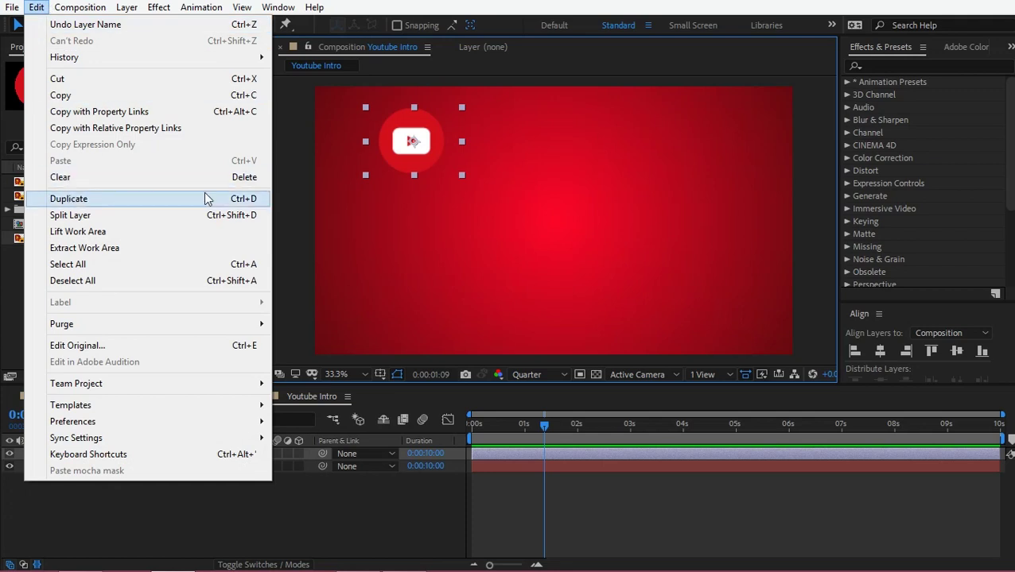
Duplicate the logo, move the copy toward the bottom, tilt it about 21 degrees, and scale to 27%.
left_click(433, 153)
key("ctrl+d")
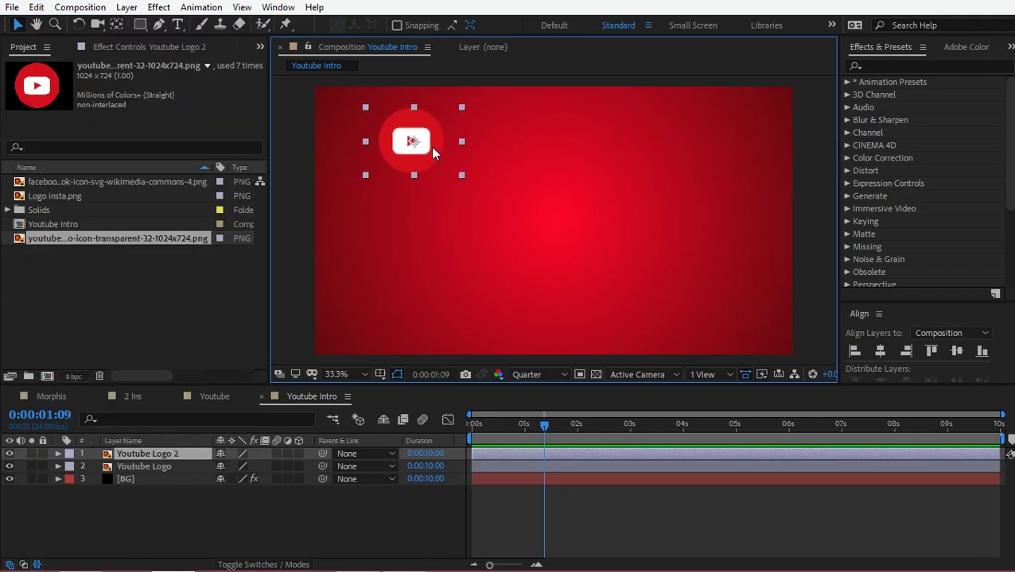
left_click_drag(434, 153, 474, 309)
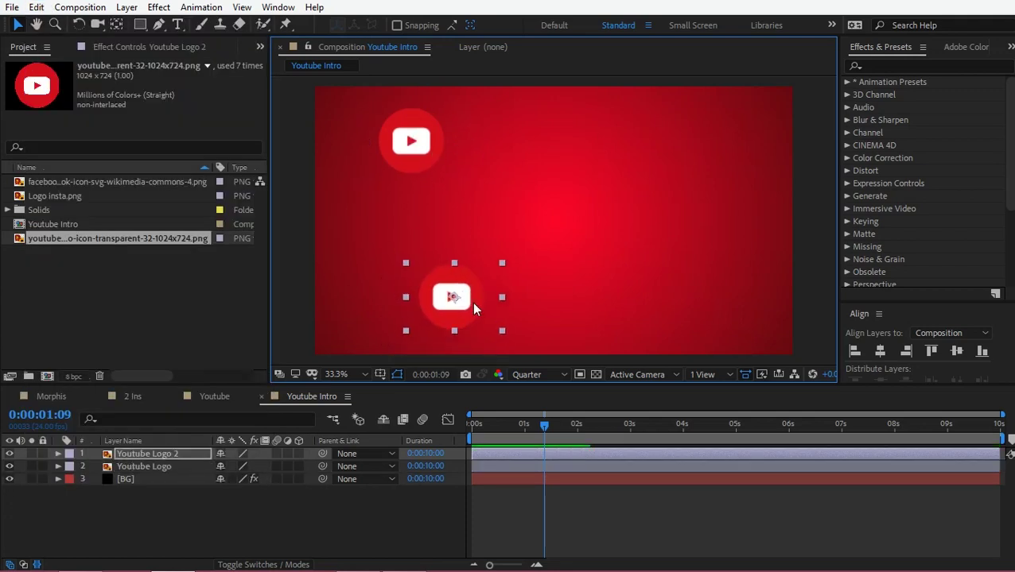
key("r")
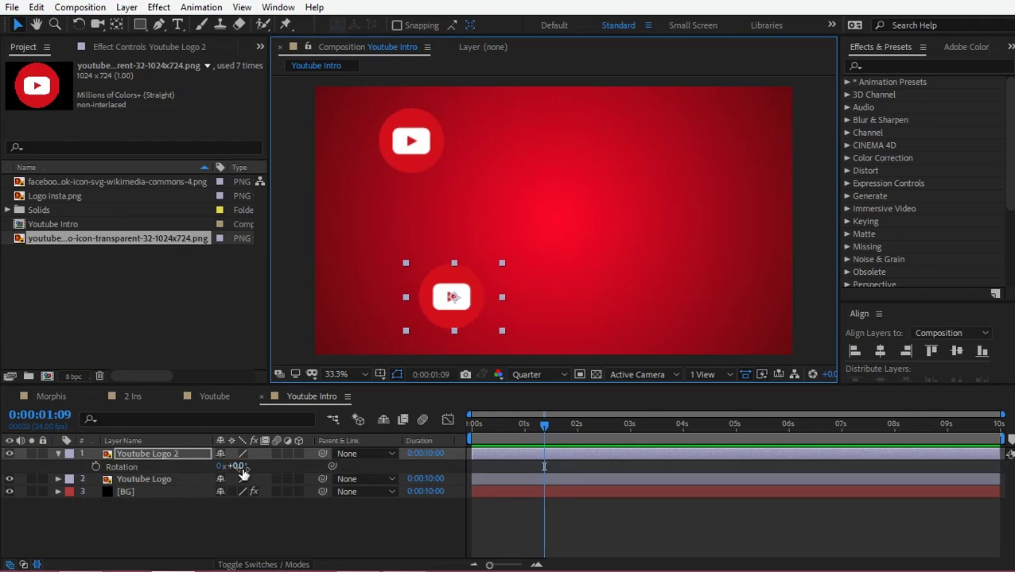
left_click_drag(244, 474, 227, 474)
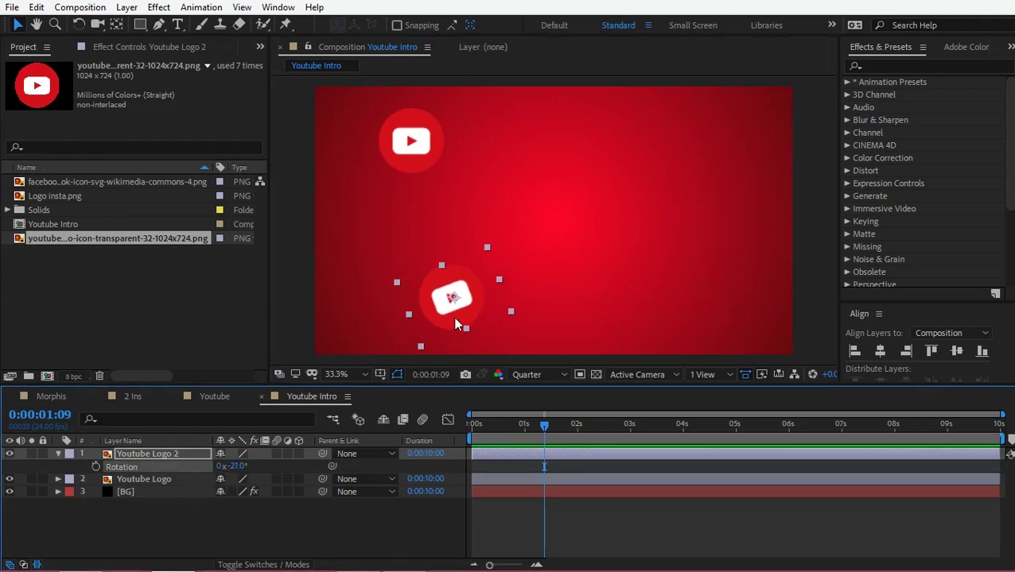
key("s")
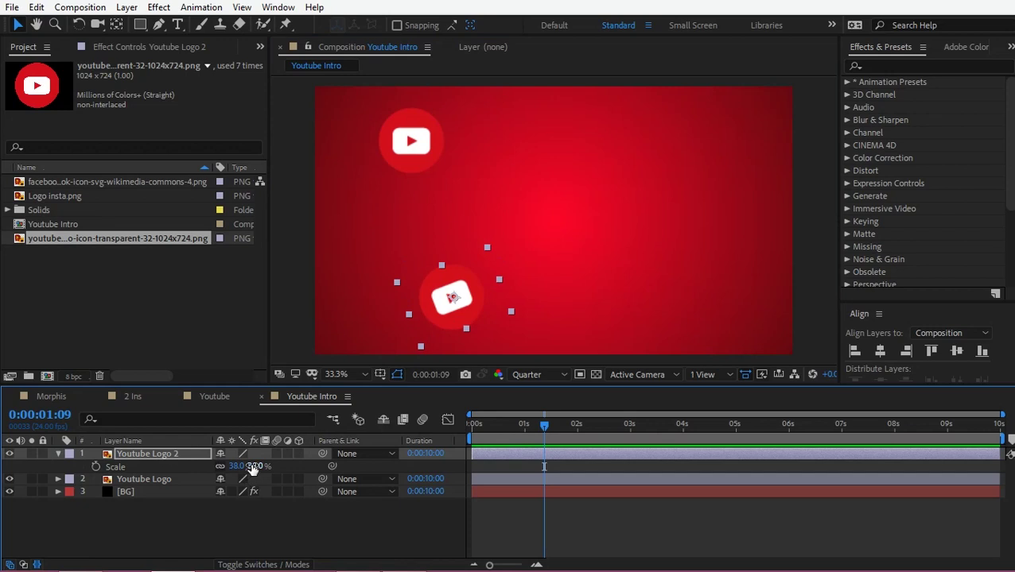
left_click_drag(251, 469, 256, 471)
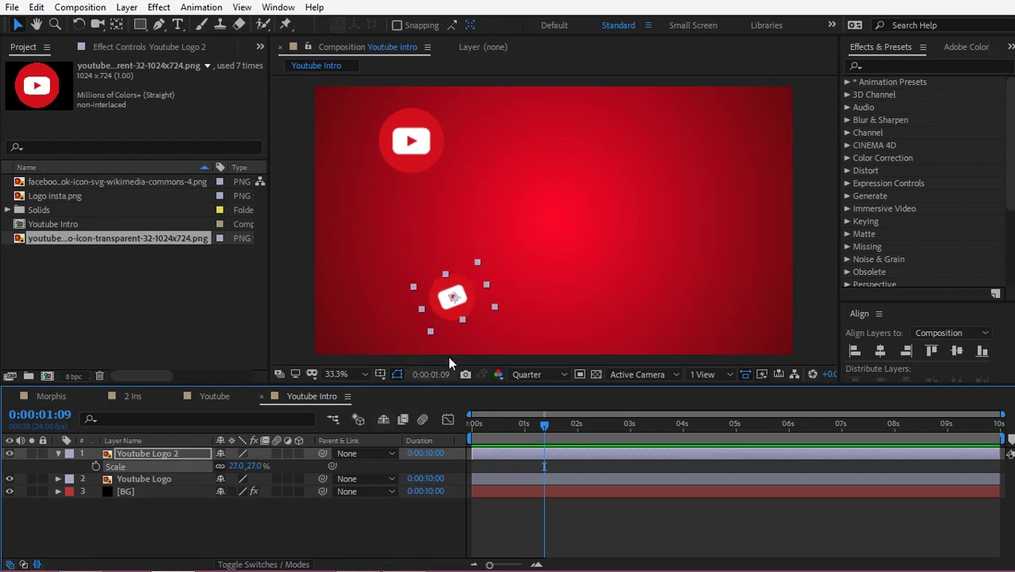
Make three more logo copies, placing them right, lower right and left of centre at varied scales.
key("ctrl+d")
left_click_drag(465, 302, 684, 179)
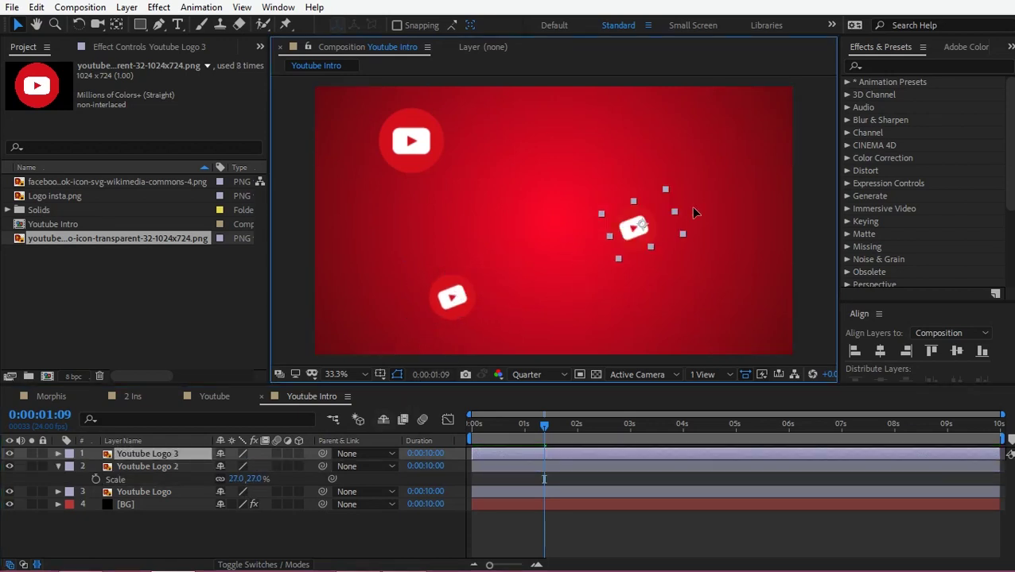
key("r")
key("s")
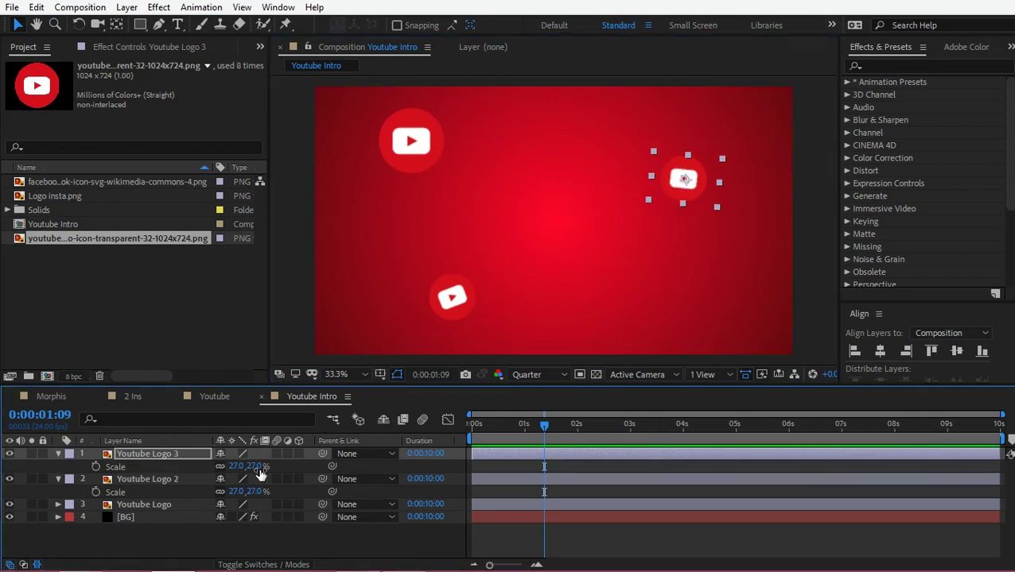
left_click_drag(238, 467, 262, 468)
key("ctrl+d")
mouse_move(728, 145)
left_mouse_down()
mouse_move(698, 329)
mouse_move(704, 298)
mouse_move(465, 229)
mouse_move(489, 226)
left_mouse_up()
key("r")
key("ctrl+d")
key("s")
left_click_drag(232, 466, 208, 466)
Duplicate Youtube Logo 4 and 5 together, reposition the copies, and enlarge the seventh logo to 35%.
left_click(57, 453)
left_click(57, 466)
left_click(57, 479)
left_click(176, 467, "shift")
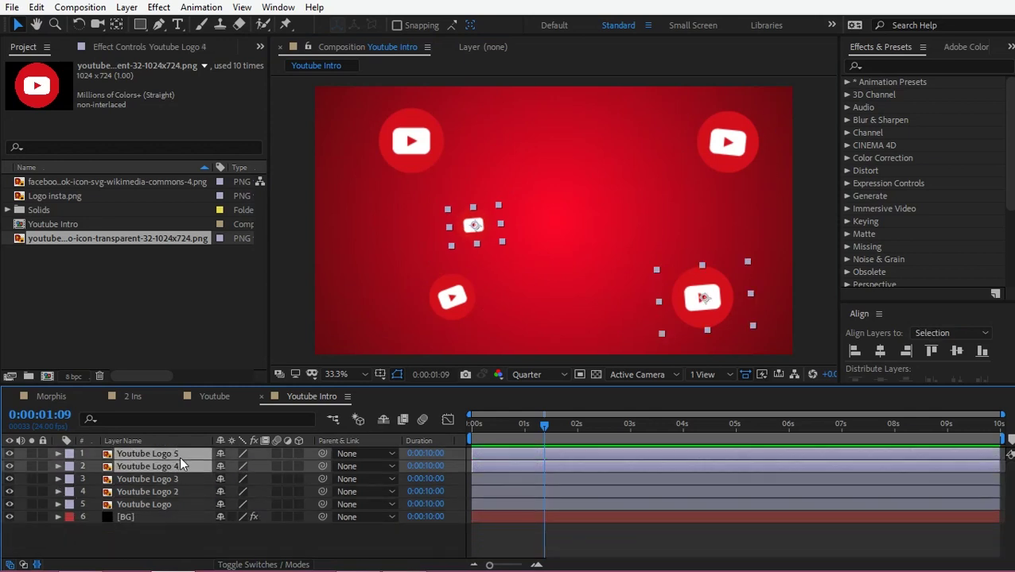
key("ctrl+d")
left_click_drag(708, 301, 724, 213)
key("s")
left_click_drag(242, 466, 259, 470)
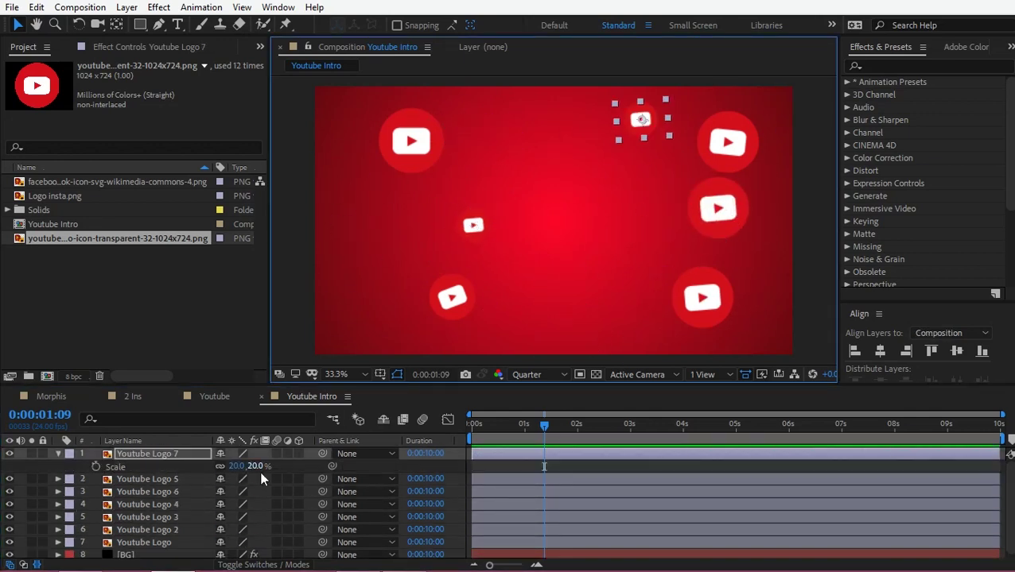
left_click_drag(718, 208, 589, 312)
mouse_move(473, 225)
left_mouse_down()
mouse_move(486, 228)
mouse_move(239, 241)
left_mouse_up()
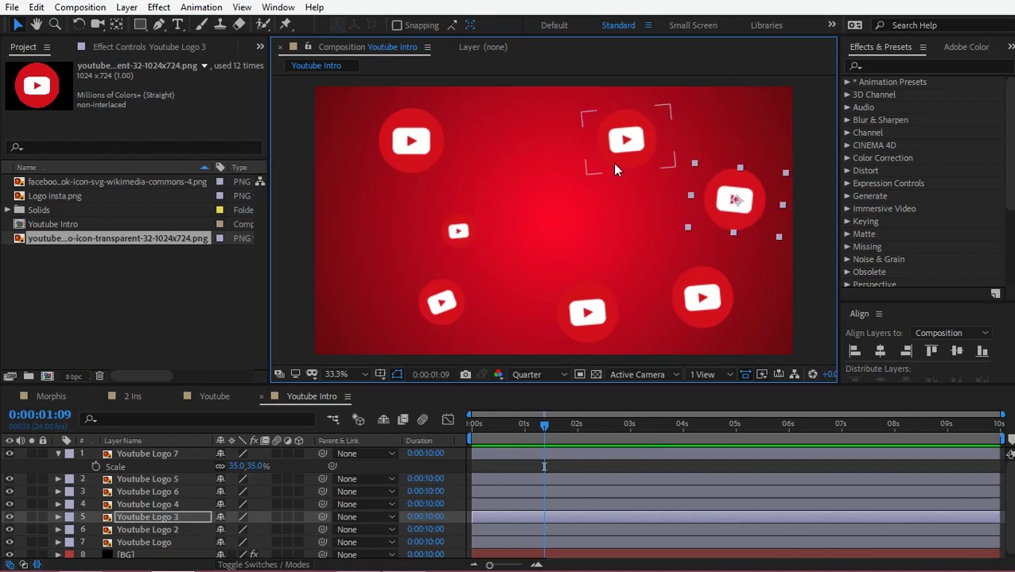
Rearrange the logos around the frame and delete the extra small logo copy.
key("ctrl+d")
left_click_drag(493, 239, 802, 153)
left_click_drag(700, 179, 670, 227)
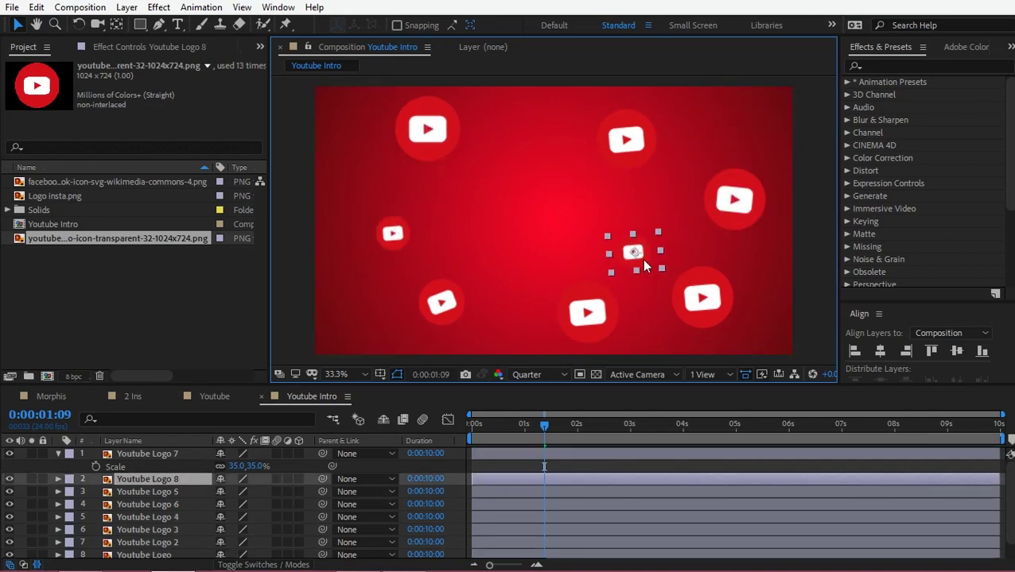
key("Delete")
Type 'youtube' near the centre, enlarge it to 194 px, and centre the text layer in the frame.
left_click(177, 25)
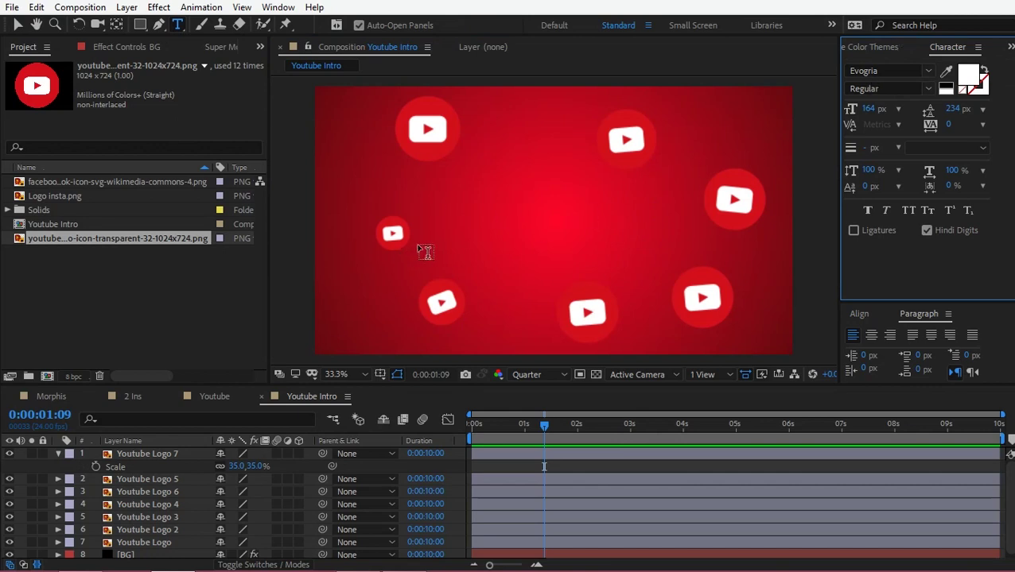
left_click(492, 215)
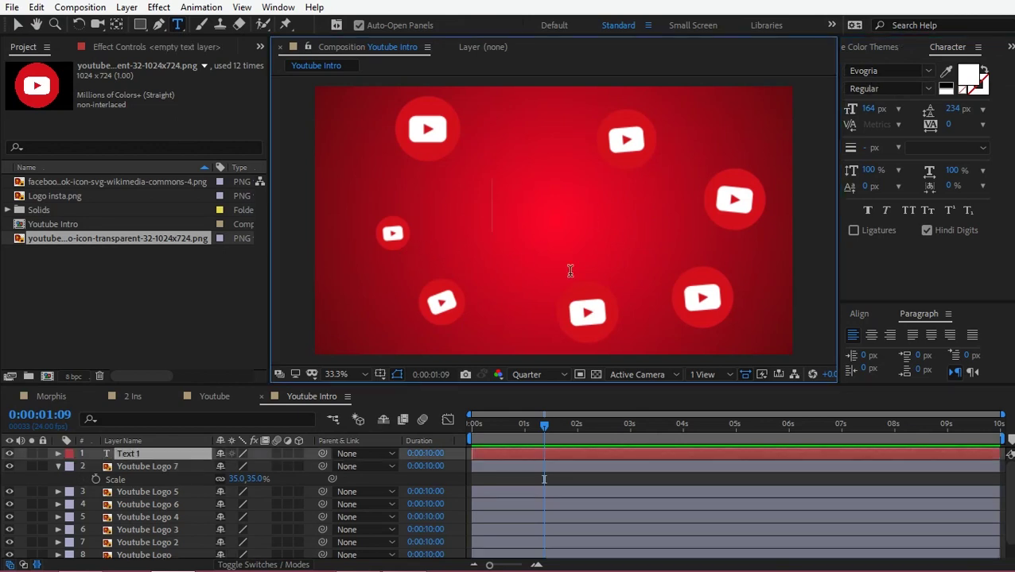
type("yout")
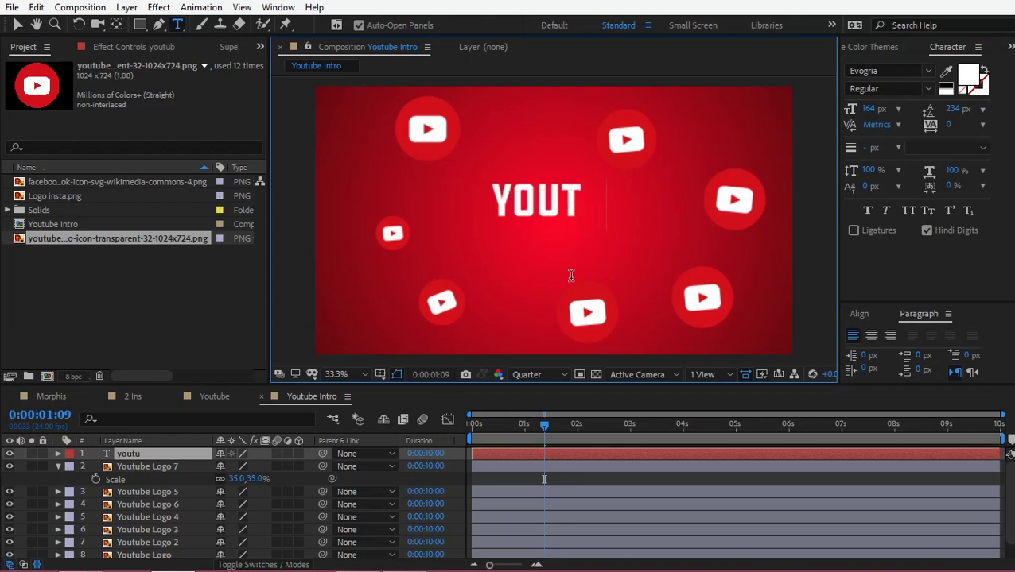
type("ube")
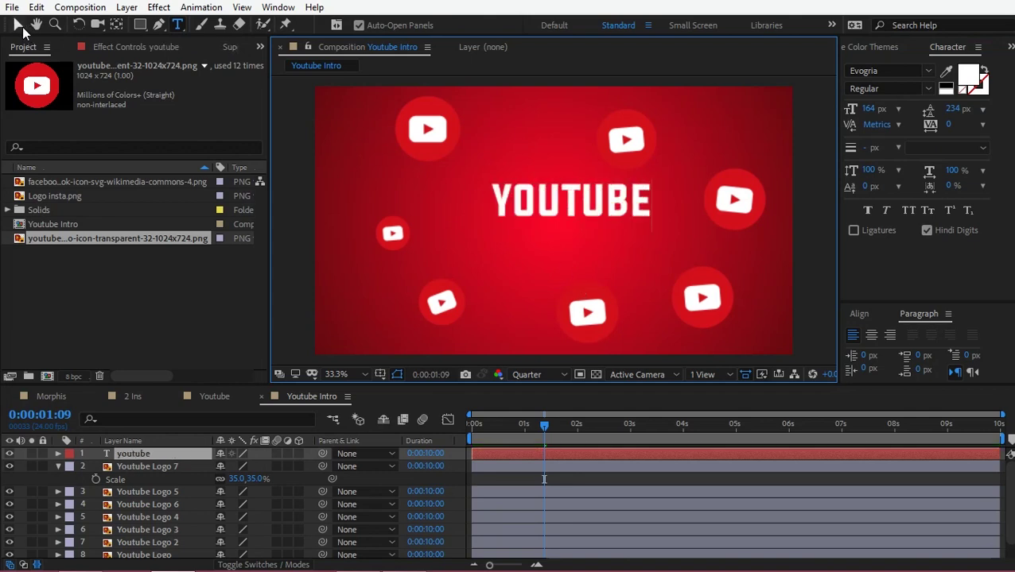
left_click(17, 25)
left_click_drag(611, 215, 609, 226)
double_click(607, 225)
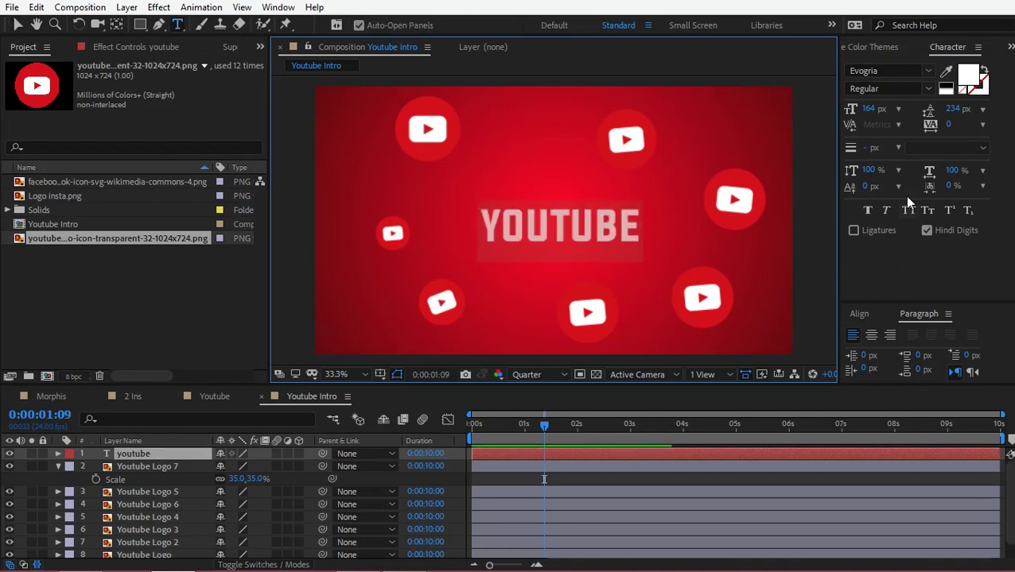
left_click_drag(869, 111, 890, 109)
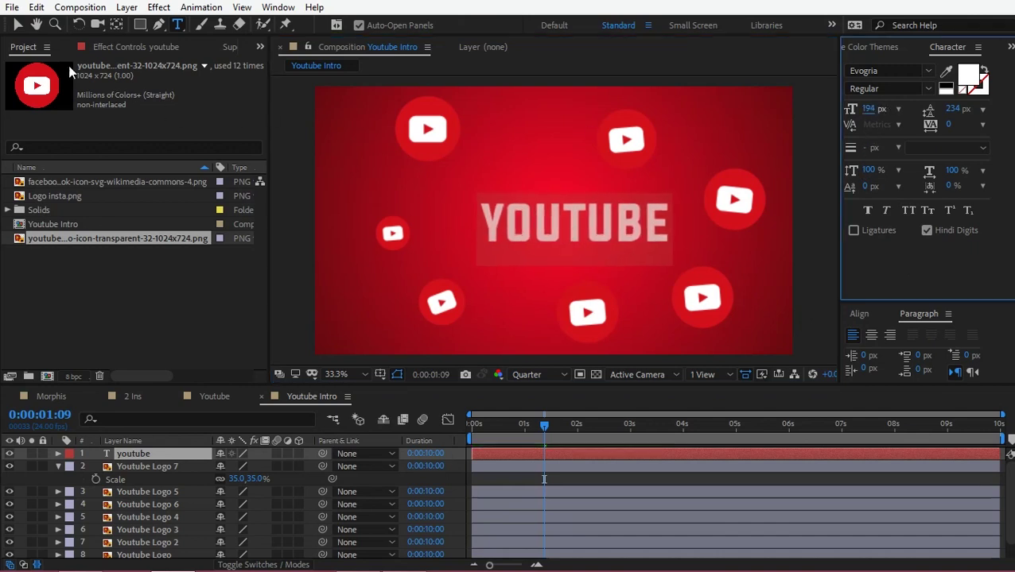
left_click(17, 25)
left_click_drag(639, 237, 624, 234)
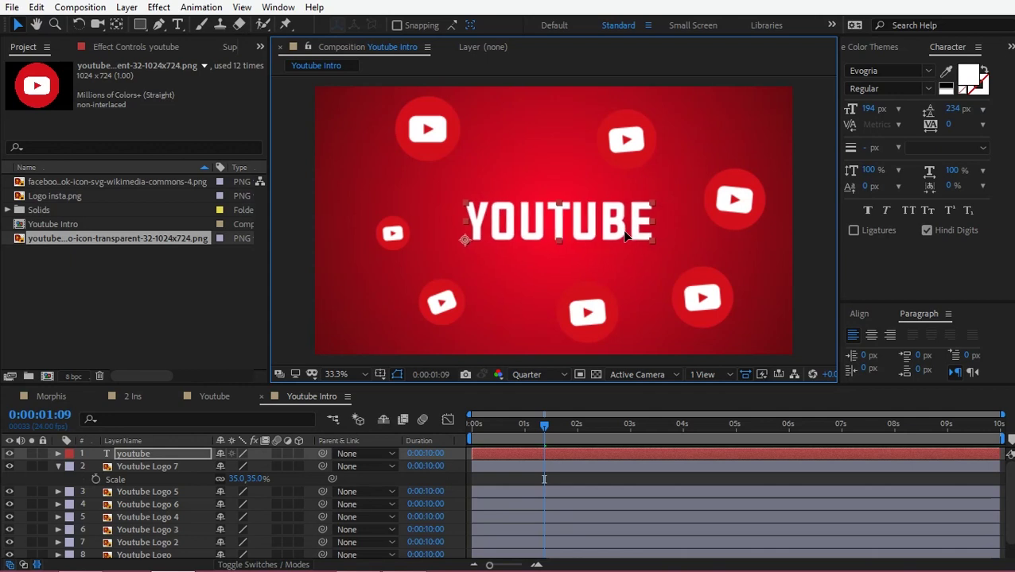
Make the TUBE letters of YOUTUBE black (000000).
double_click(554, 227)
left_click_drag(547, 220, 597, 221)
left_click_drag(678, 220, 678, 220)
left_click(965, 76)
left_click_drag(699, 315, 663, 322)
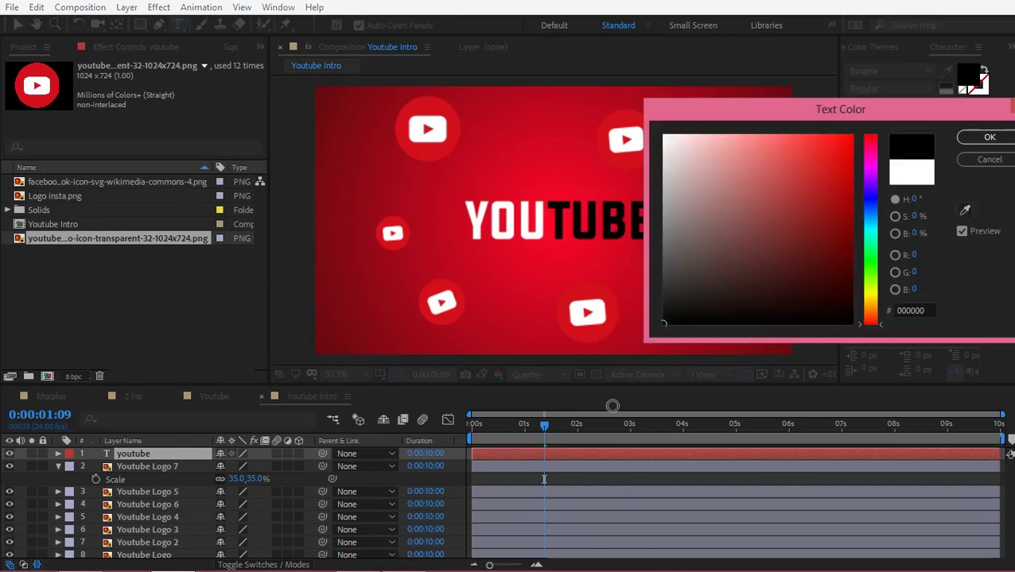
key("Return")
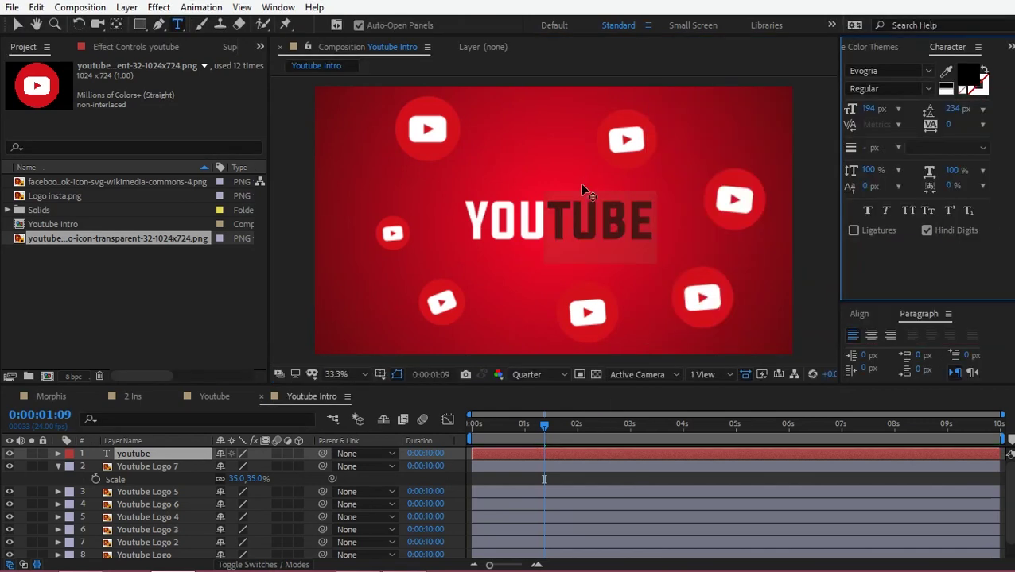
Set the tracking of the whole YOUTUBE word to 21.
double_click(580, 183)
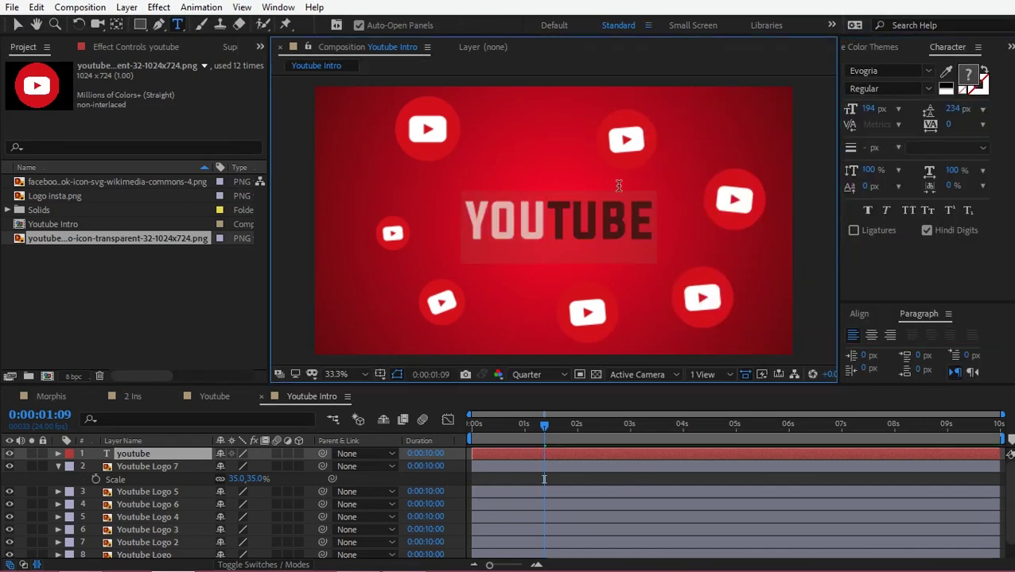
left_click(946, 127)
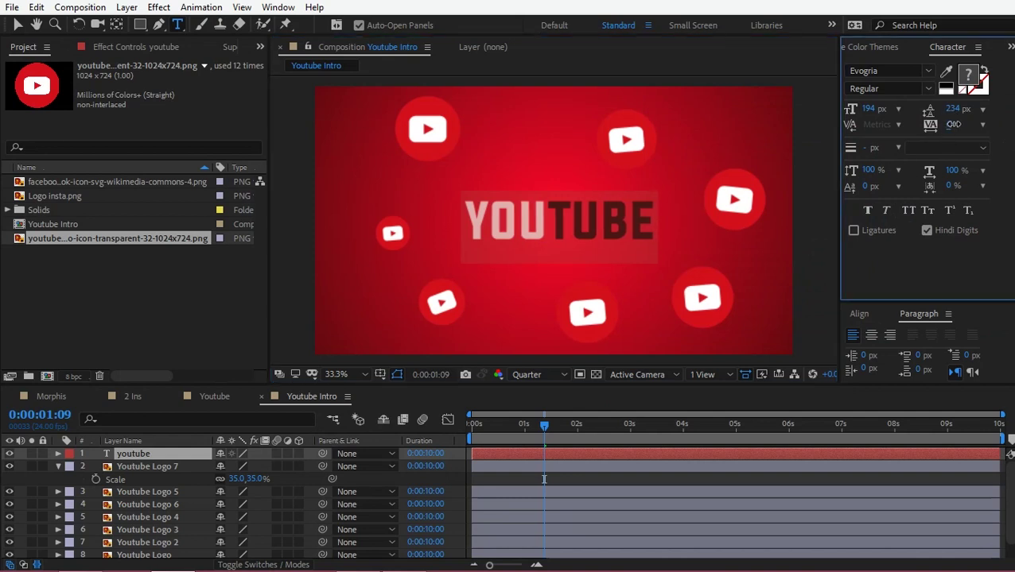
type("9")
left_click_drag(951, 125, 968, 131)
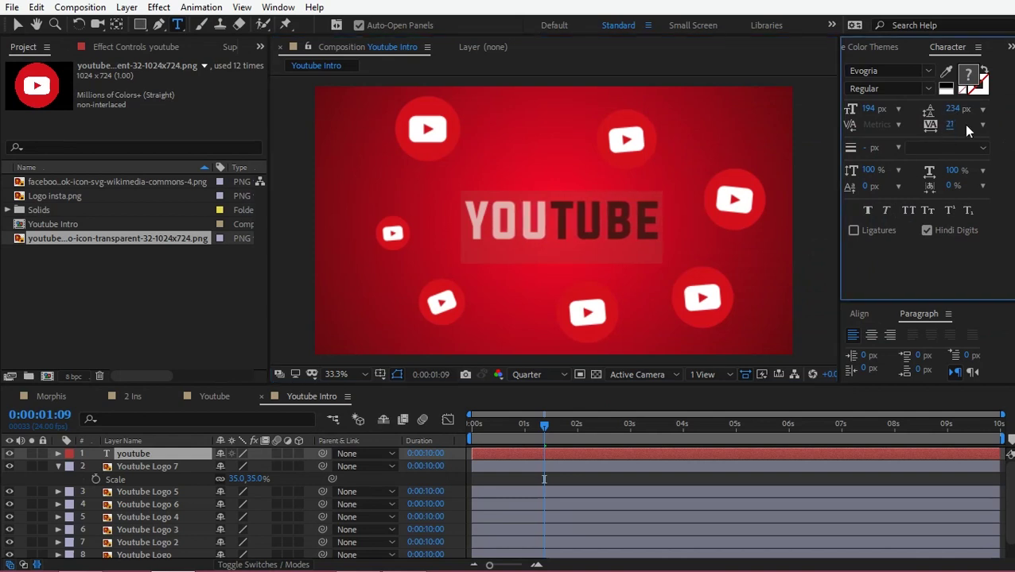
left_click(23, 27)
Nudge the YOUTUBE text slightly up and right, then scrub the preview to about one second.
left_click(631, 221)
left_click_drag(630, 221, 635, 218)
left_click(57, 467)
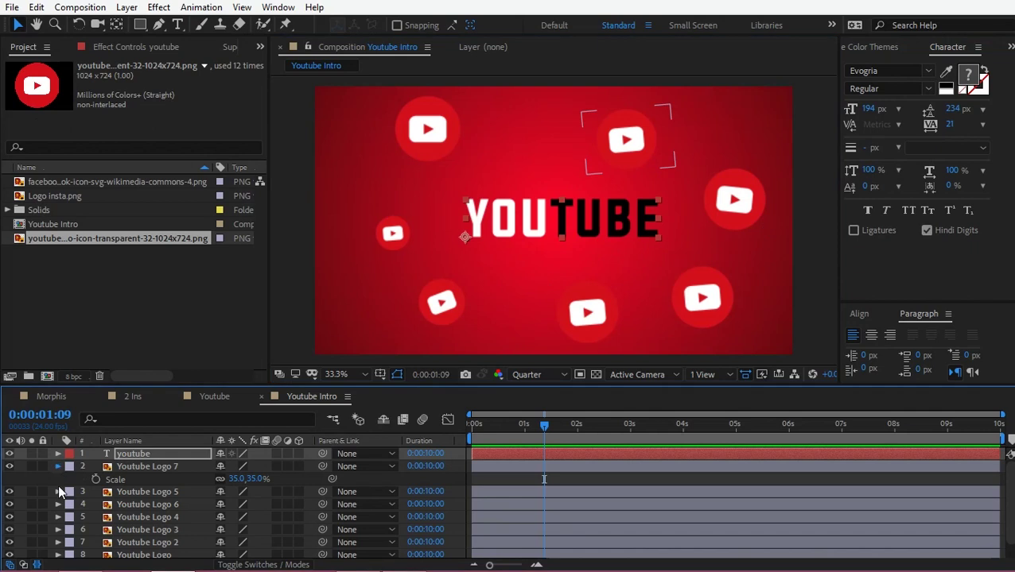
key("s")
left_click_drag(499, 428, 539, 427)
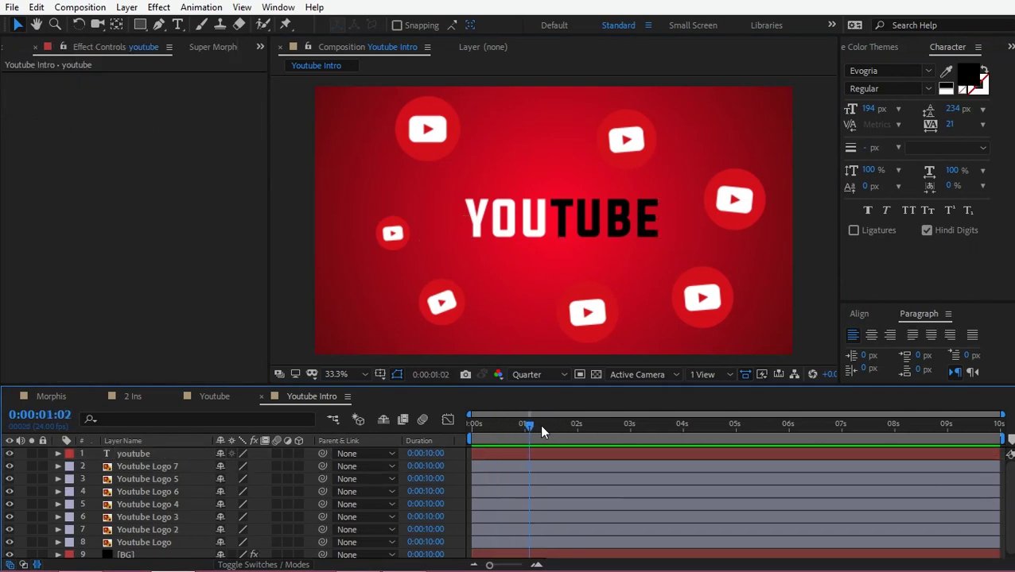
Select the seven Youtube Logo layers plus the youtube text layer and run Super Morphings' Morph It!
left_click(159, 465)
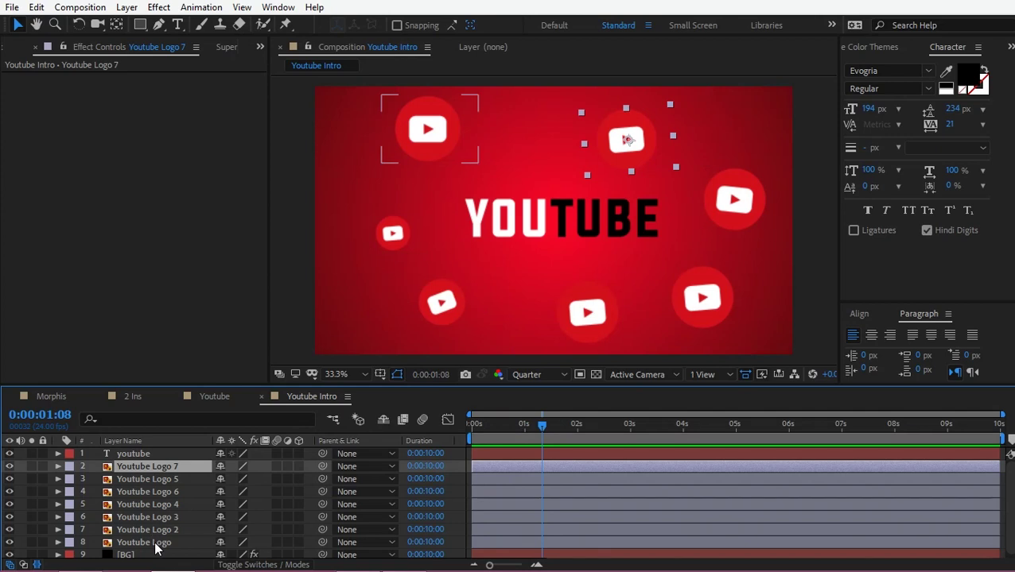
left_click(157, 545, "shift")
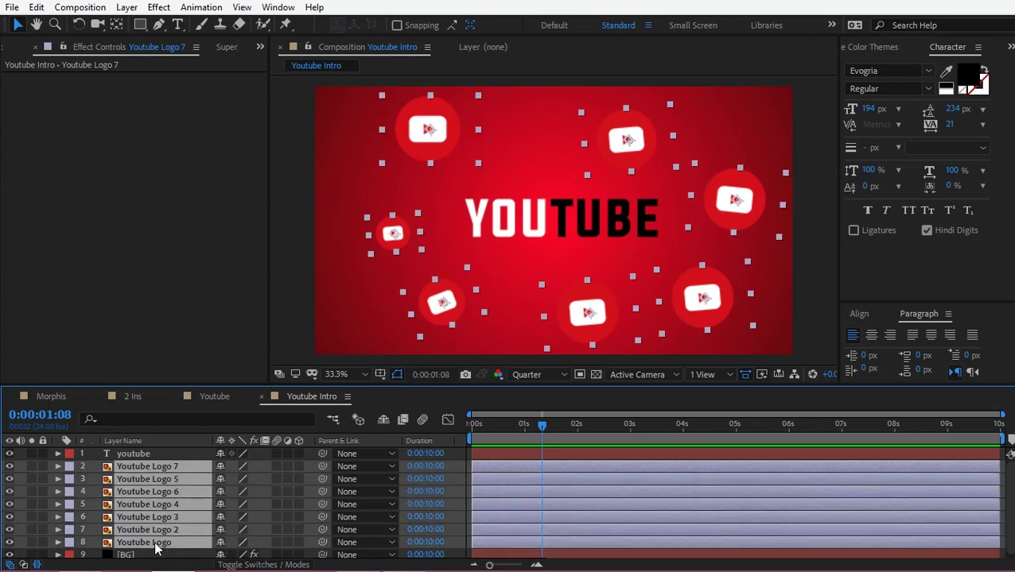
left_click(154, 451, "shift")
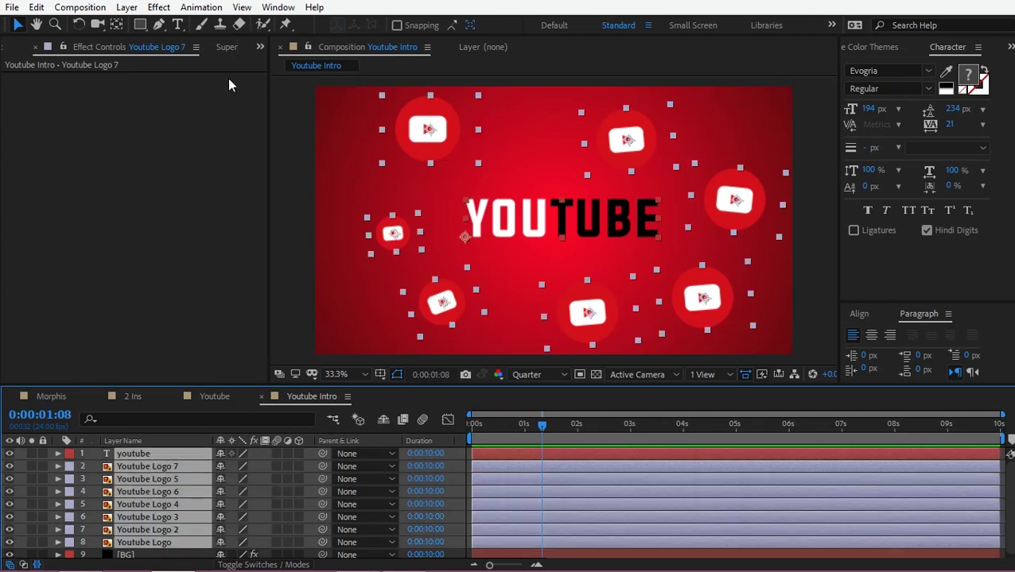
left_click(226, 45)
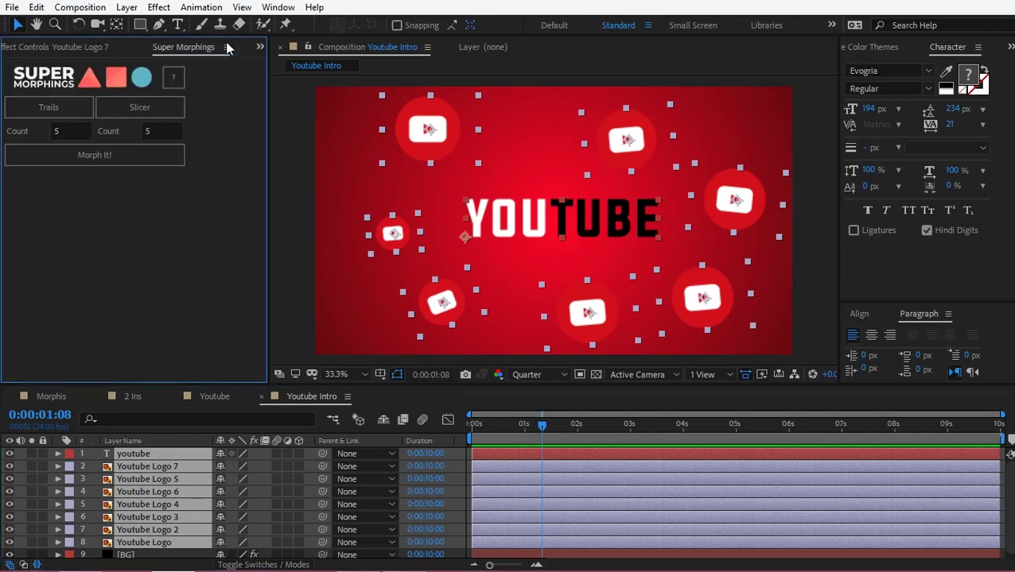
left_click(150, 162)
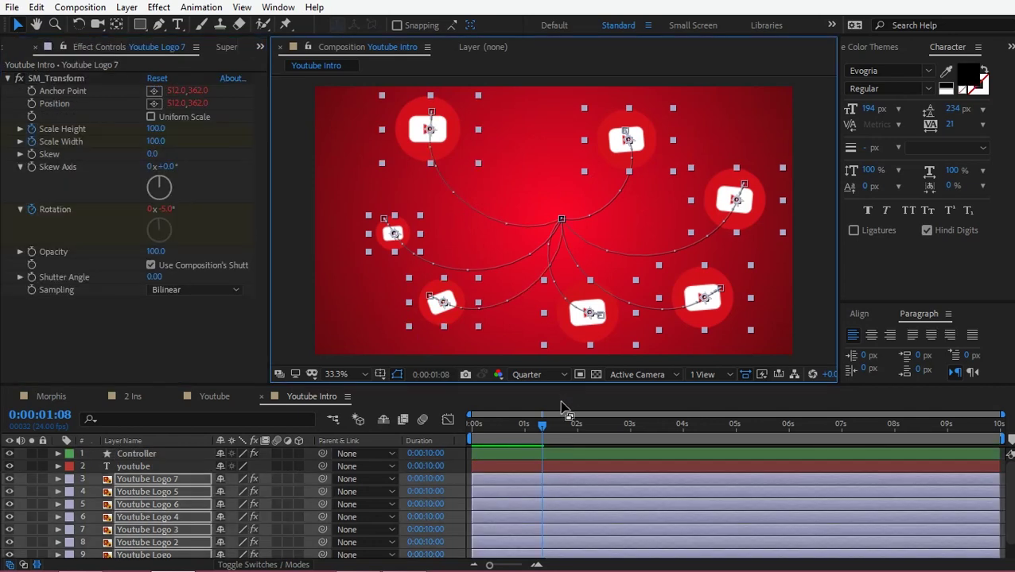
Preview the morph, select the Controller, and try an Amplitude of 256% while scrubbing the timeline.
left_click(463, 431)
key("space")
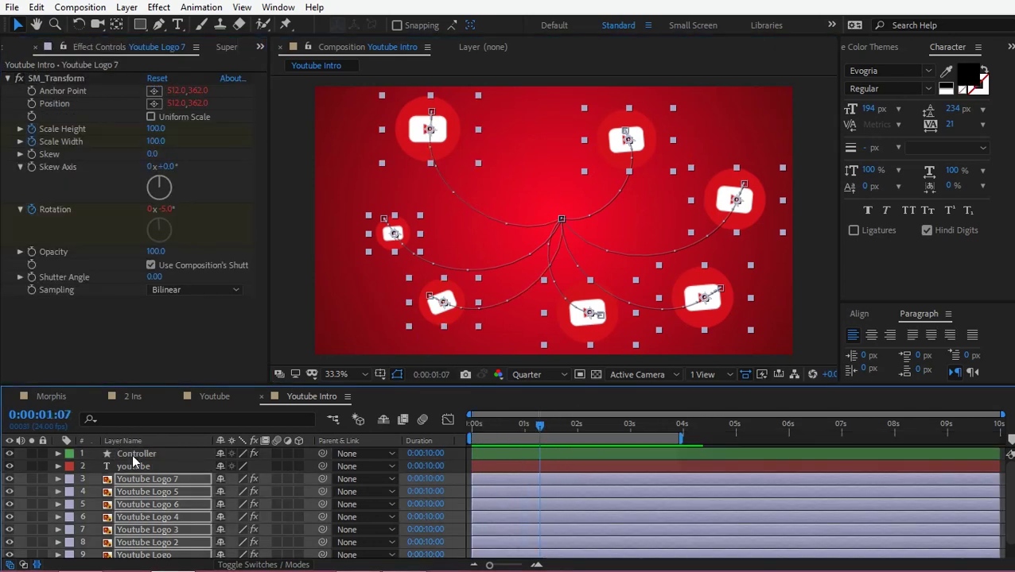
left_click(131, 454)
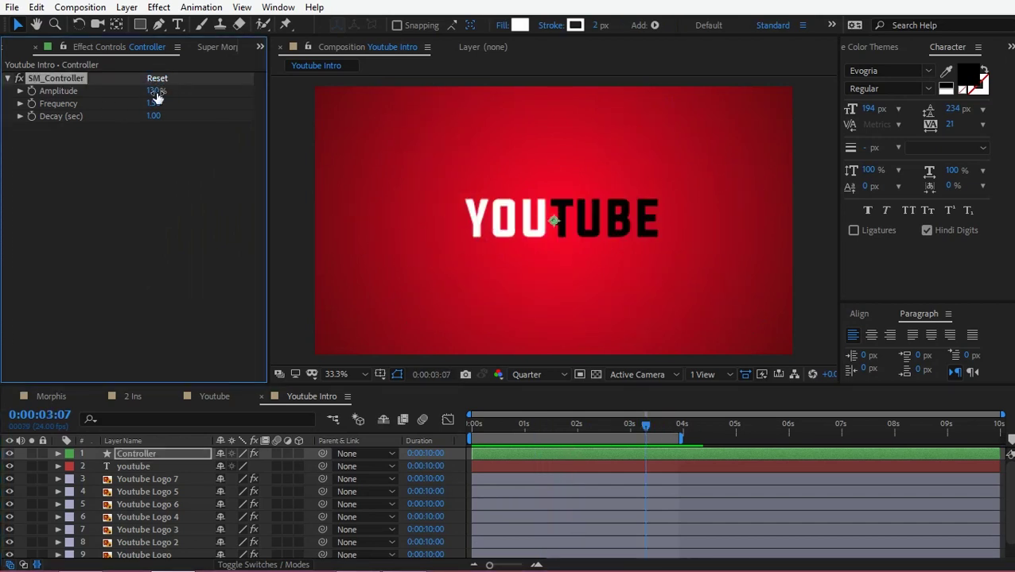
left_click_drag(157, 95, 246, 92)
left_click_drag(546, 430, 511, 425)
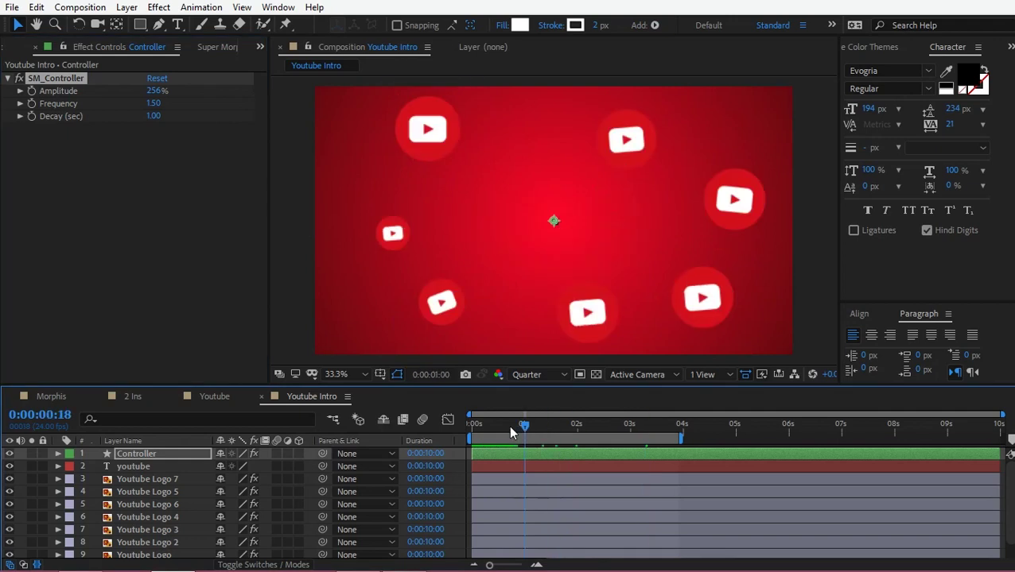
left_click(637, 422)
Enter 150% for Amplitude, then scrub between about 1:07 and 2:21 to check the morph.
left_click(153, 92)
type("50")
key("Return")
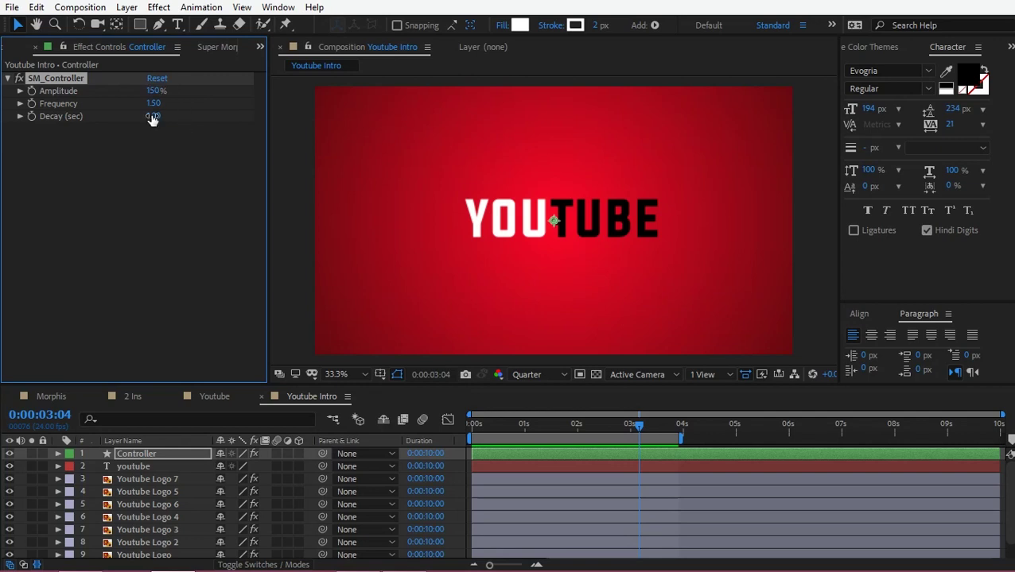
left_click(155, 104)
type("3.9")
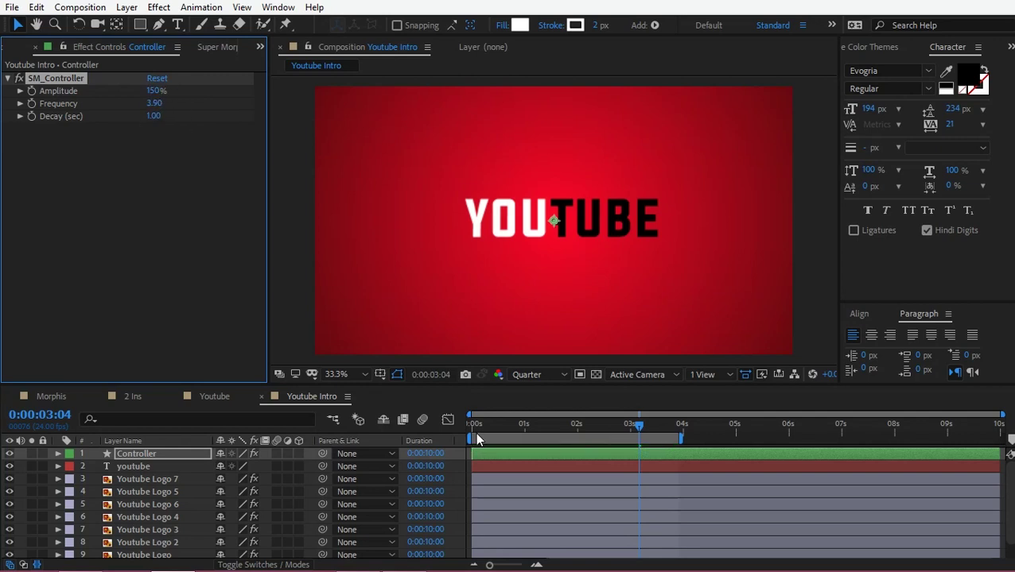
left_click_drag(539, 430, 539, 433)
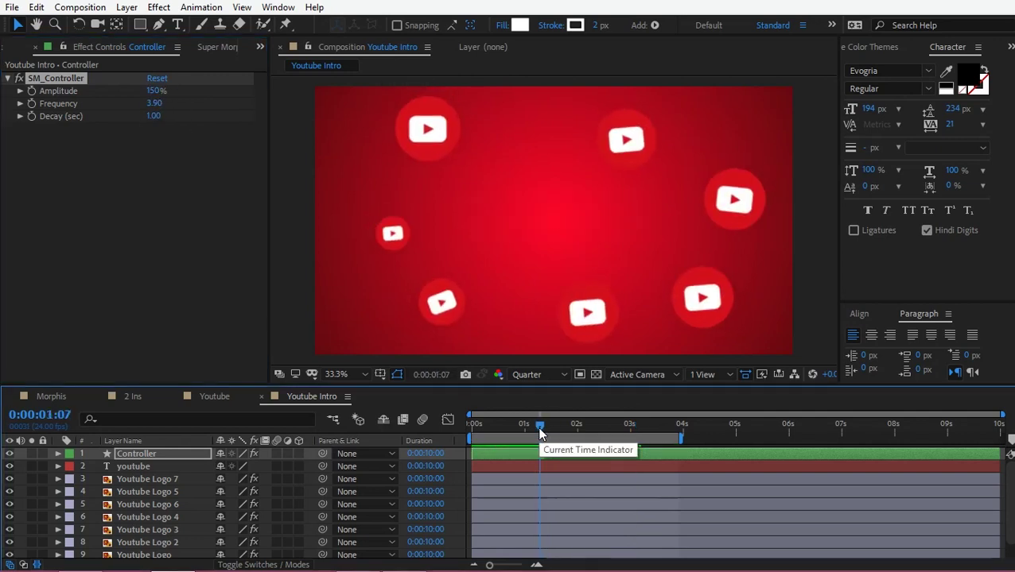
left_click_drag(609, 427, 625, 431)
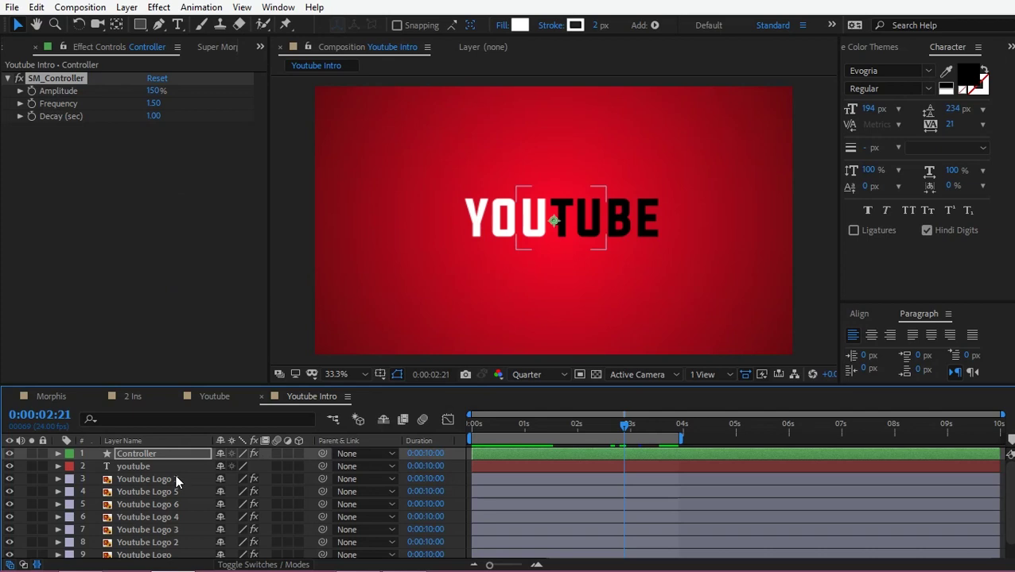
Shift Youtube Logo 2's start position further left and preview the new motion.
key("j")
left_click(428, 299)
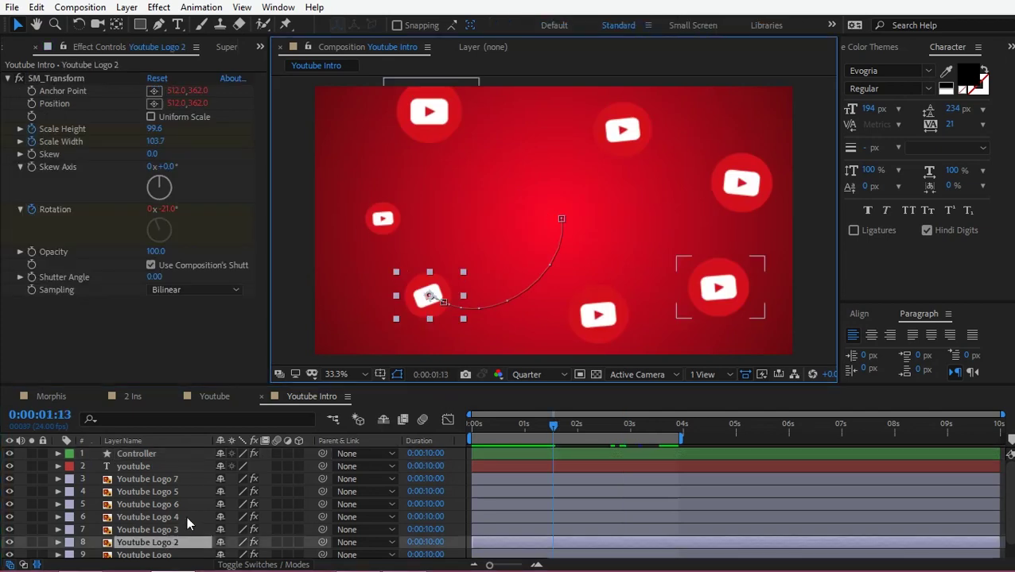
key("u")
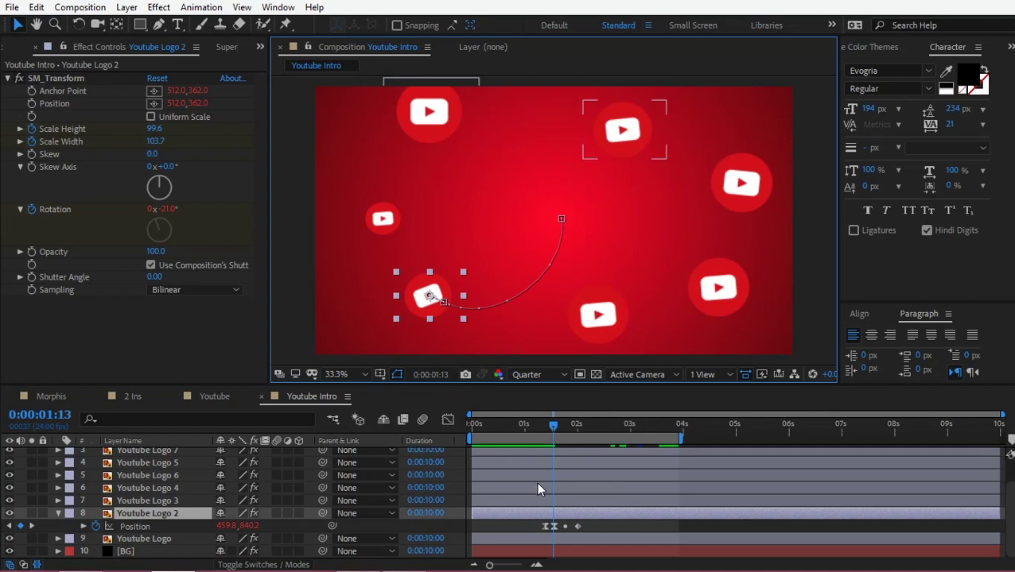
left_click(545, 526)
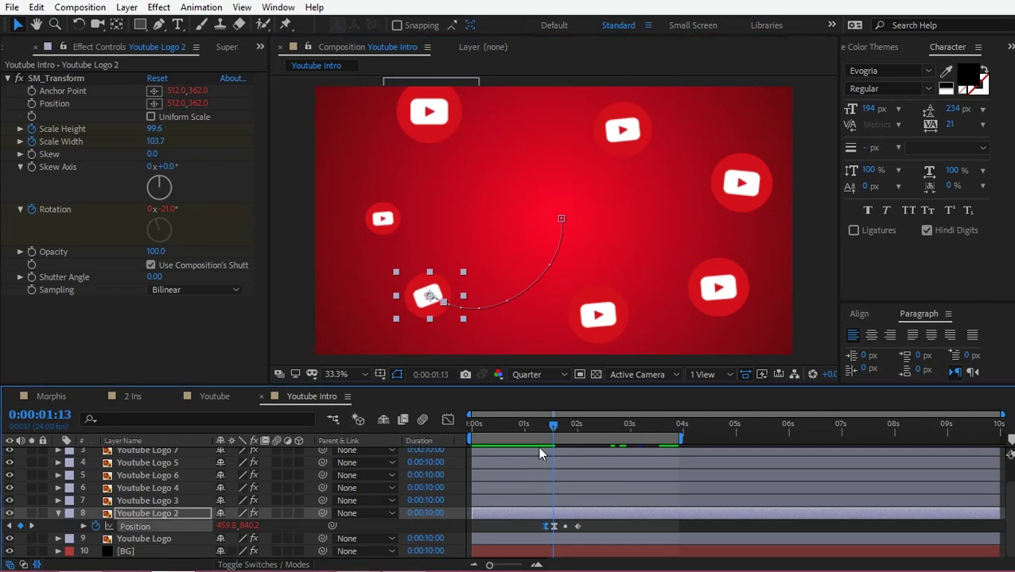
left_click_drag(554, 430, 544, 430)
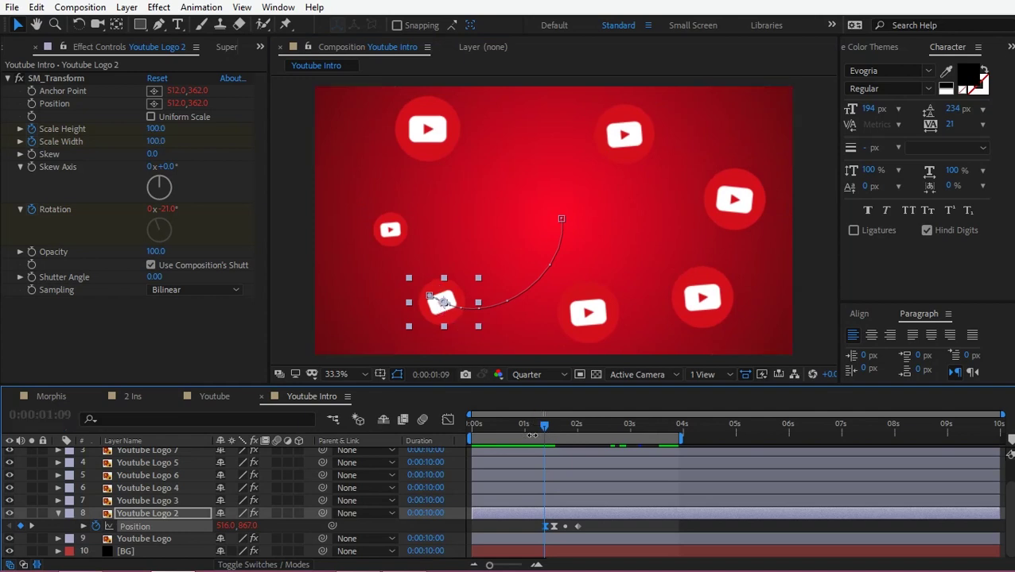
left_click_drag(489, 566, 504, 567)
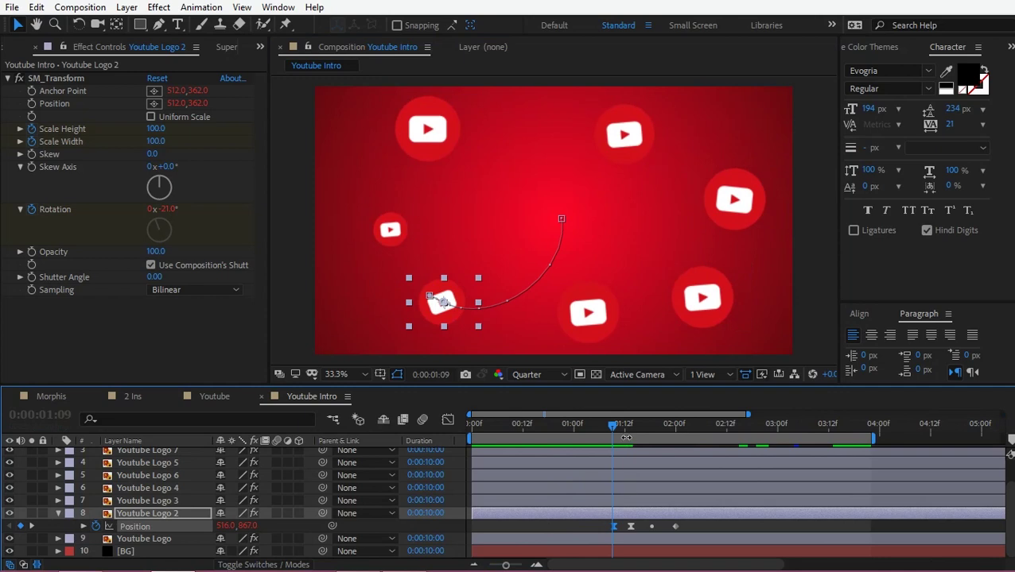
key("semicolon")
left_click_drag(423, 310, 384, 309)
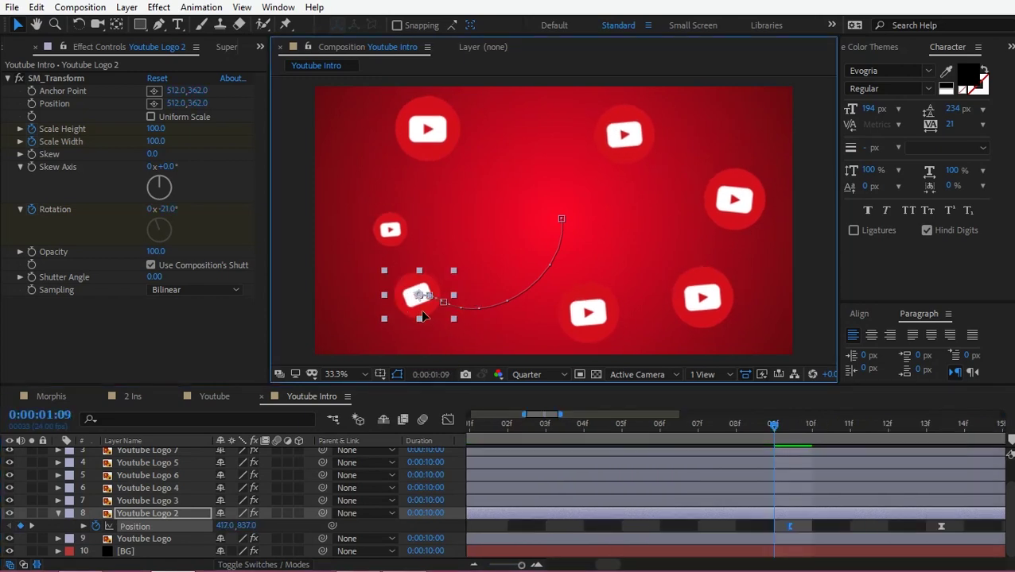
key("space")
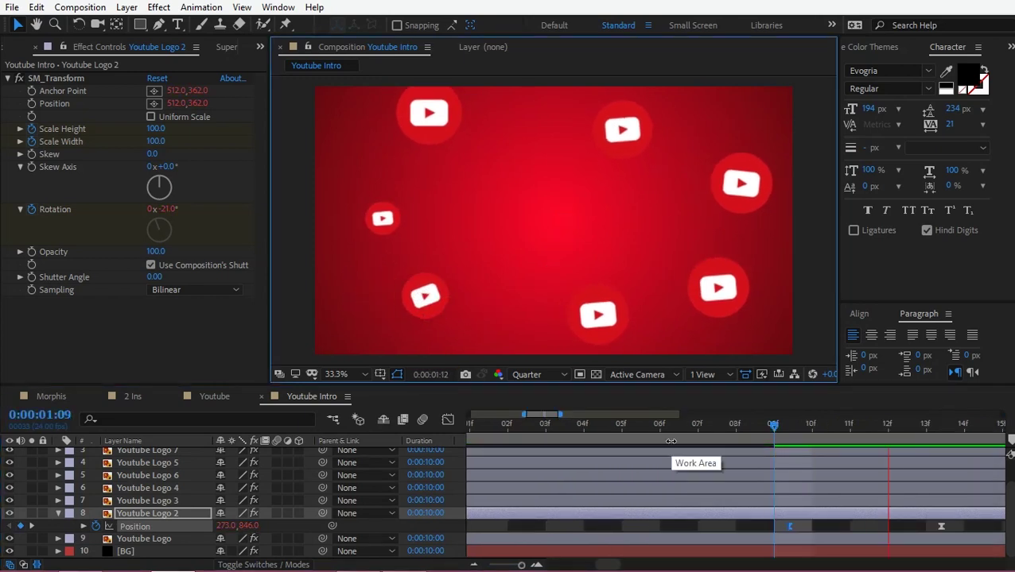
key("space")
key("semicolon")
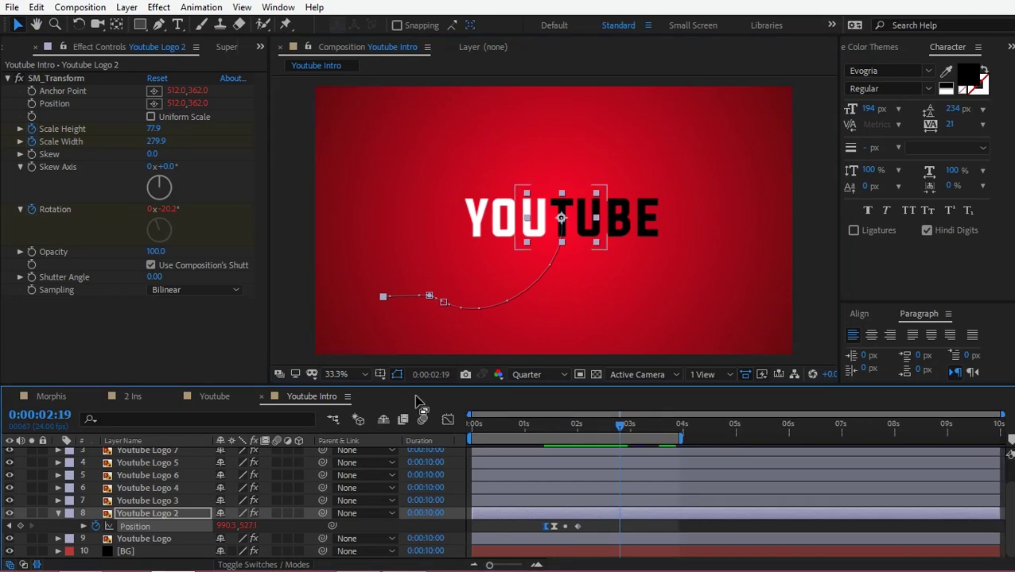
left_click_drag(577, 436, 508, 433)
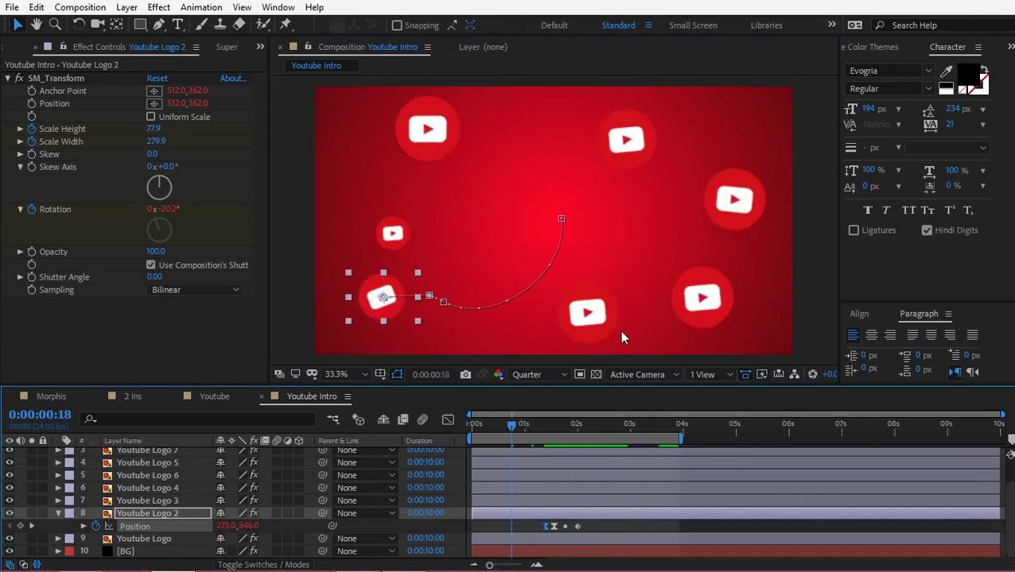
Move Youtube Logo 6's start position right and slightly down to 1270.0, 934.9.
left_click(612, 332)
key("p")
left_click(540, 430)
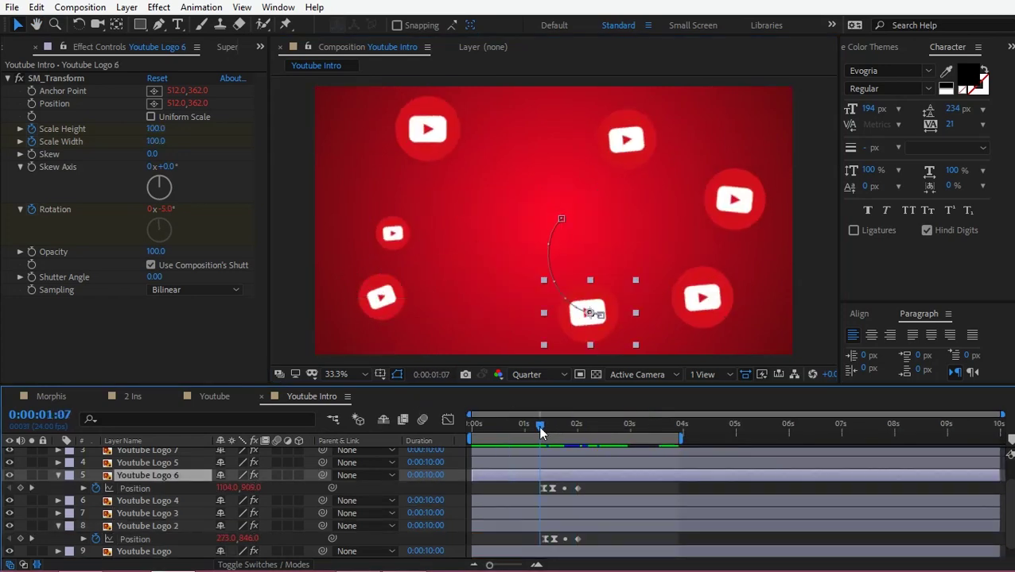
left_click_drag(540, 432, 545, 434)
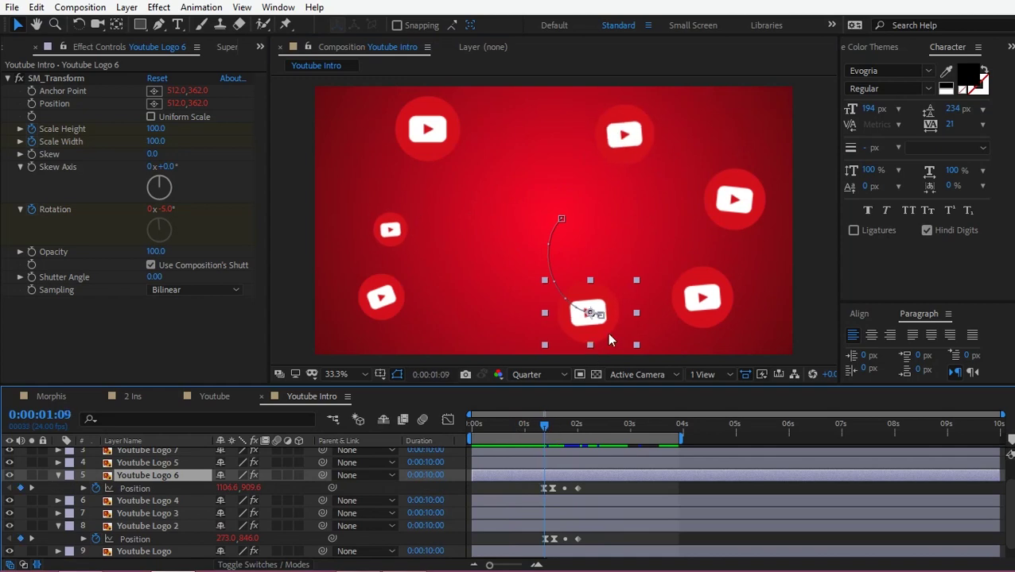
left_click(601, 318)
left_click_drag(603, 330, 643, 335)
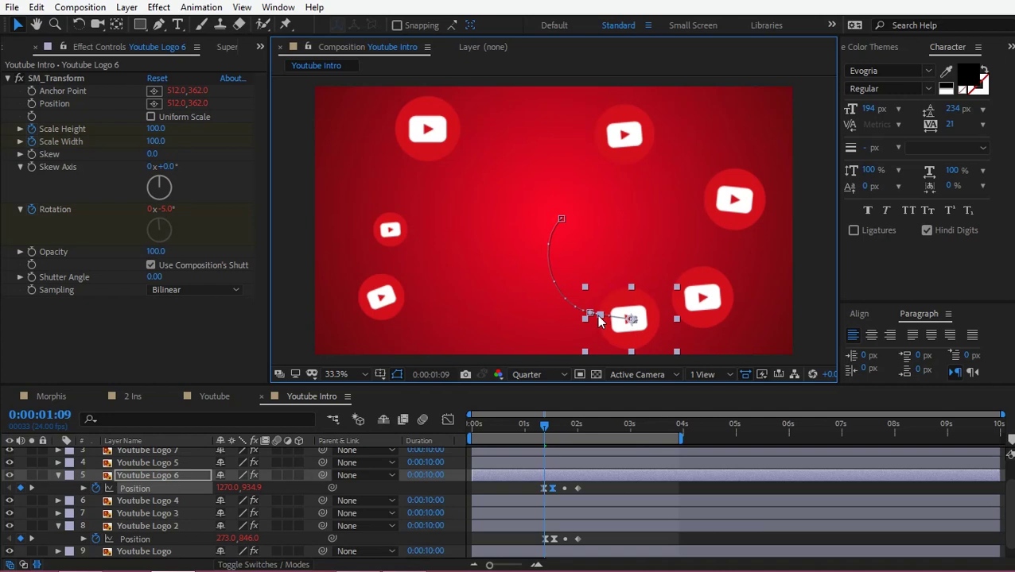
key("u")
Select all logo layers from Youtube Logo 7 to Youtube Logo and open Super Morphings.
key("shift+Page_Down")
left_click(163, 463)
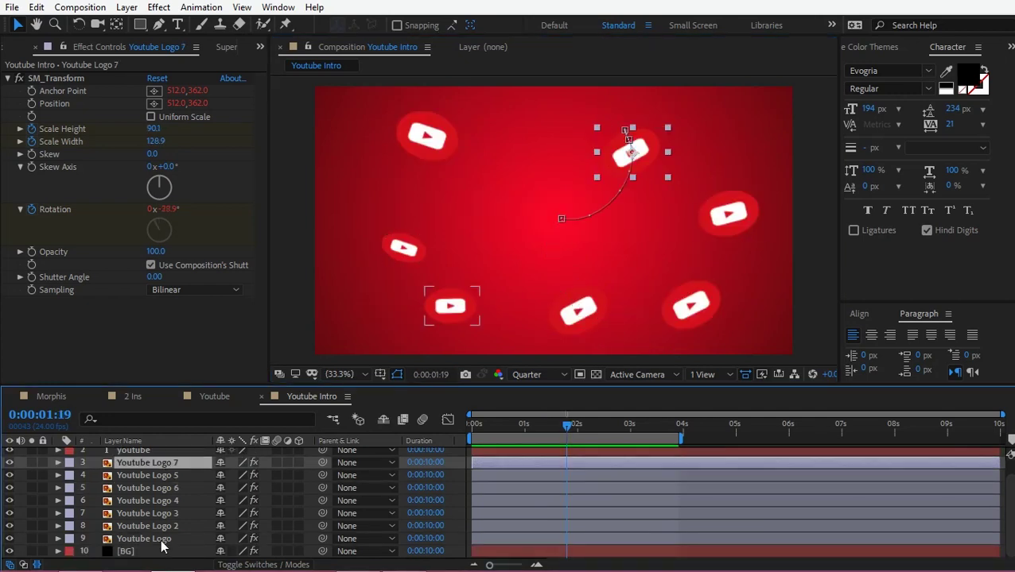
left_click(162, 540, "shift")
left_click(228, 48)
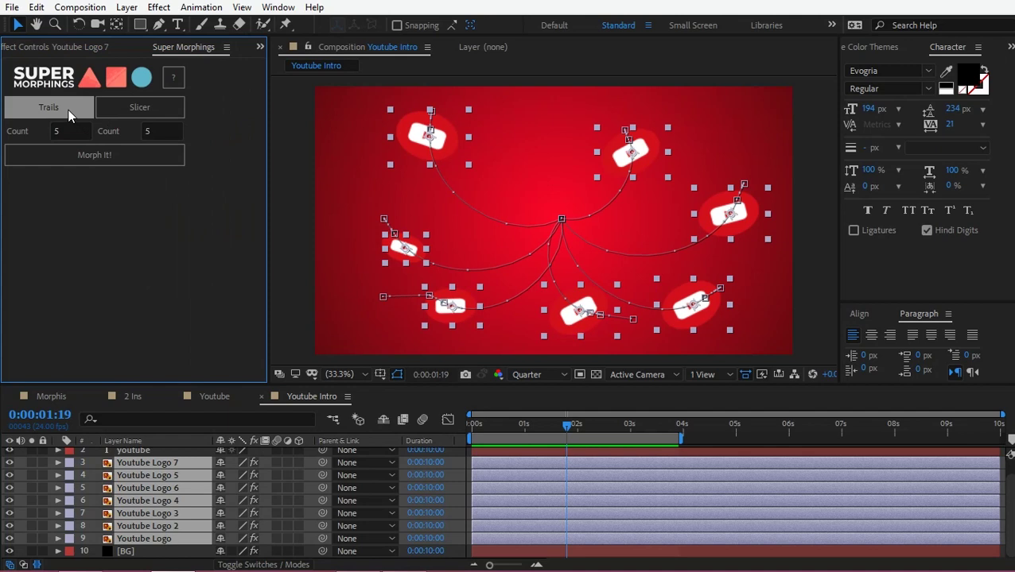
Apply Super Morphings Trails to the selected YouTube icons and preview the trailing motion.
left_click(68, 116)
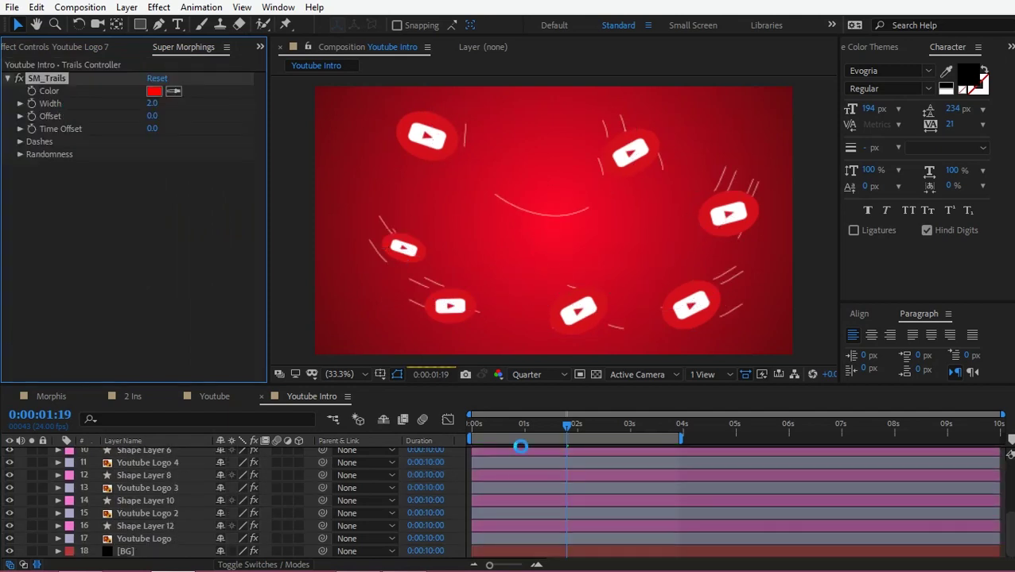
left_click(475, 425)
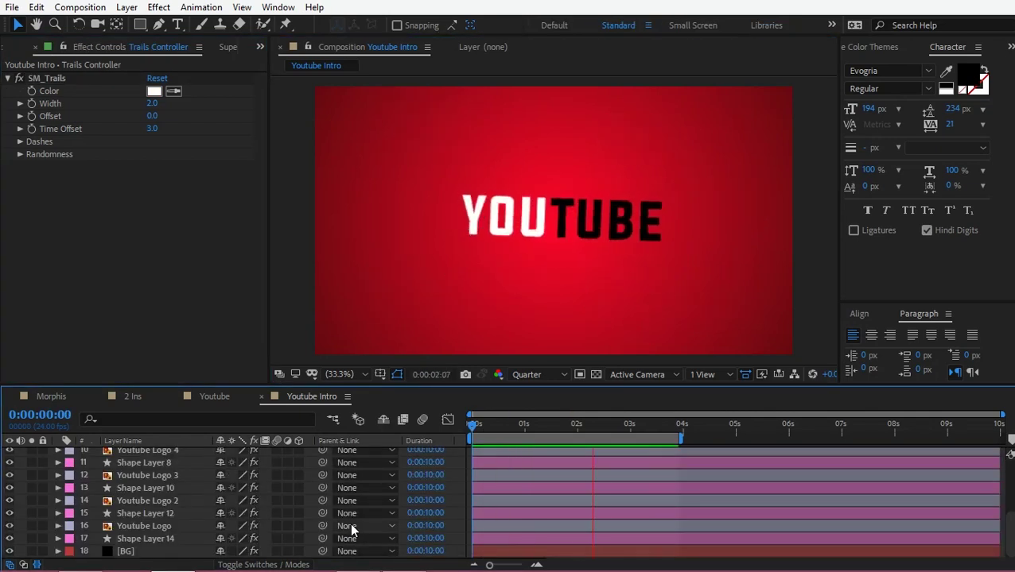
left_click(529, 426)
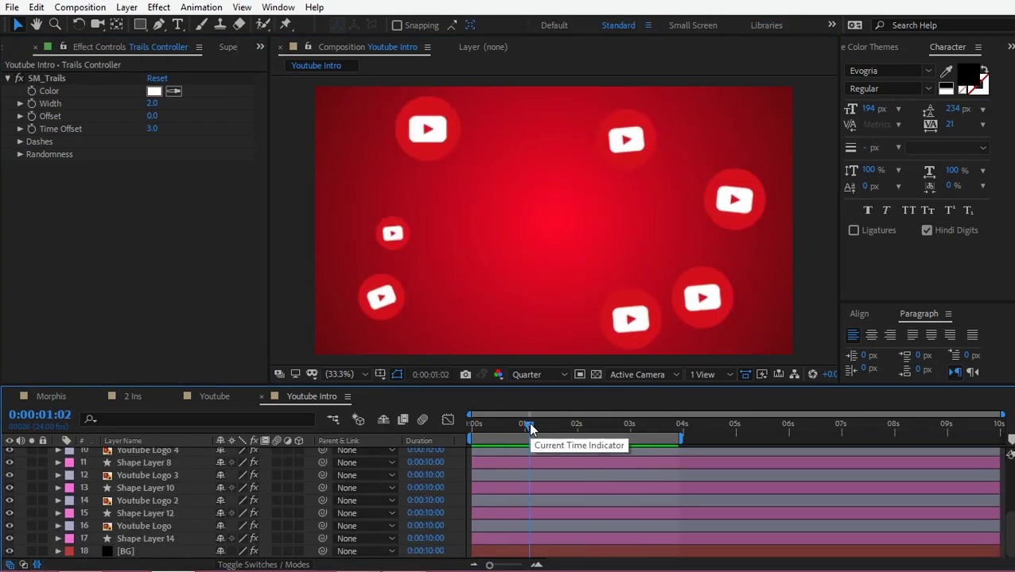
key("space")
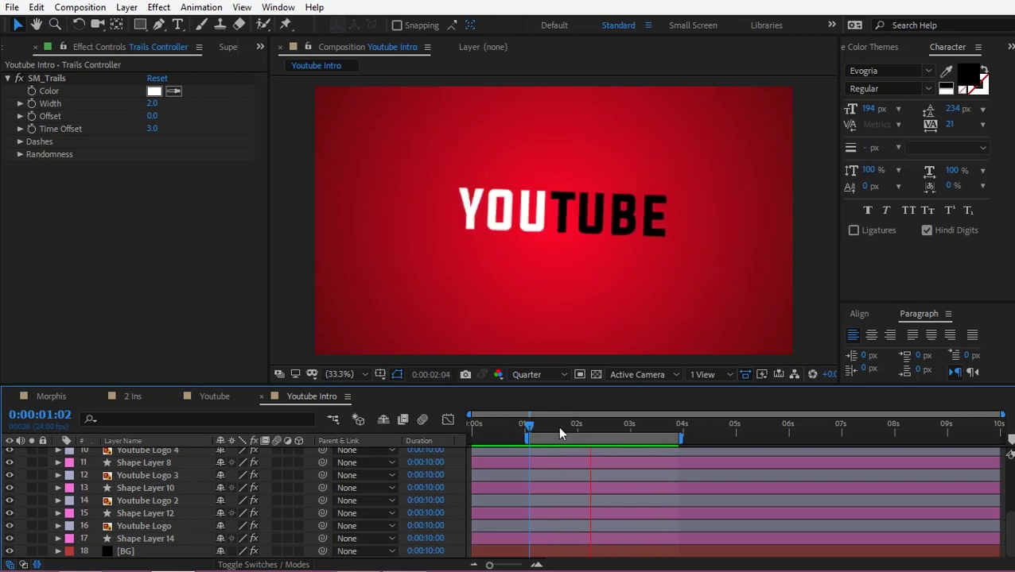
key("space")
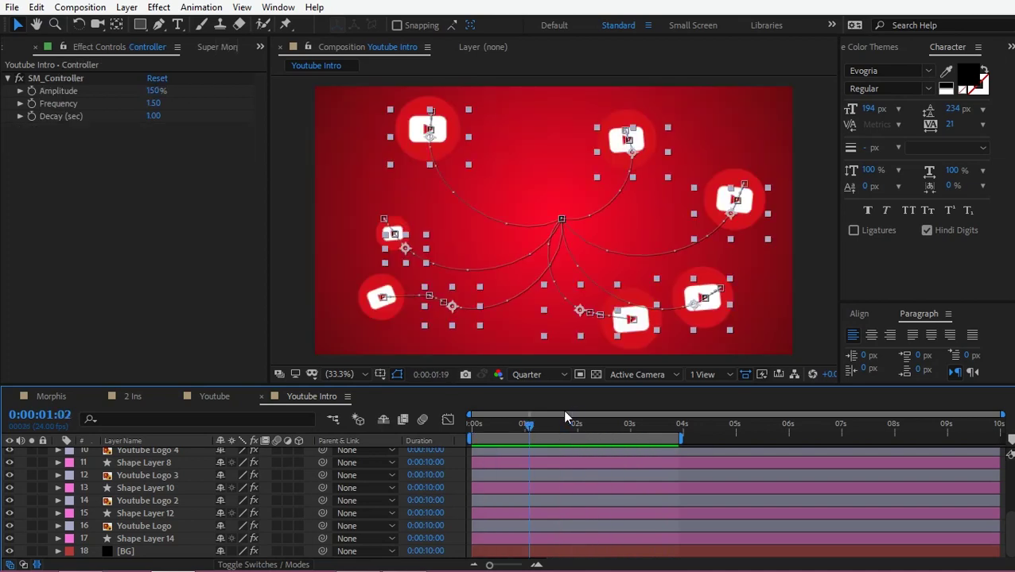
left_click(564, 417)
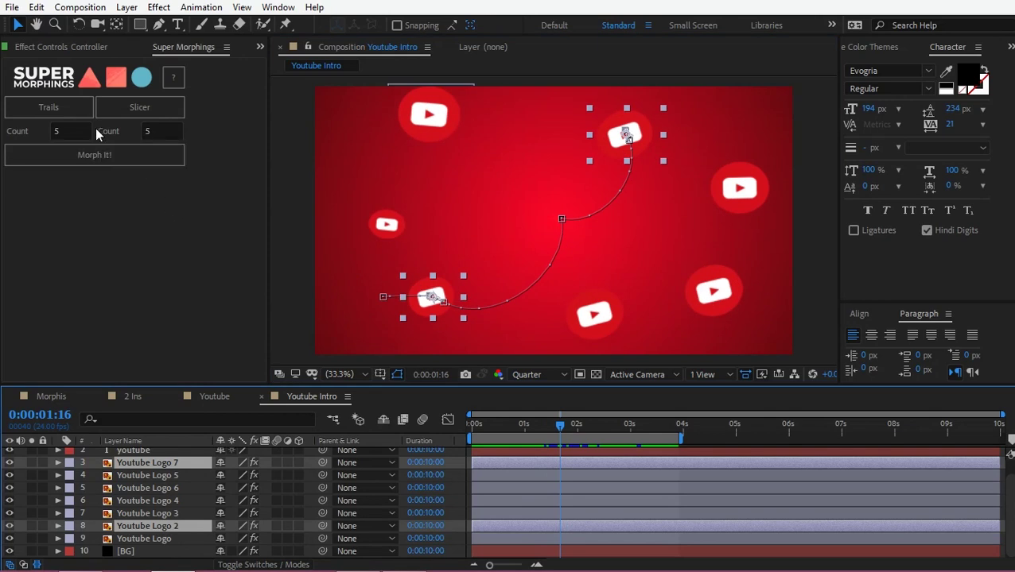
left_click(72, 108)
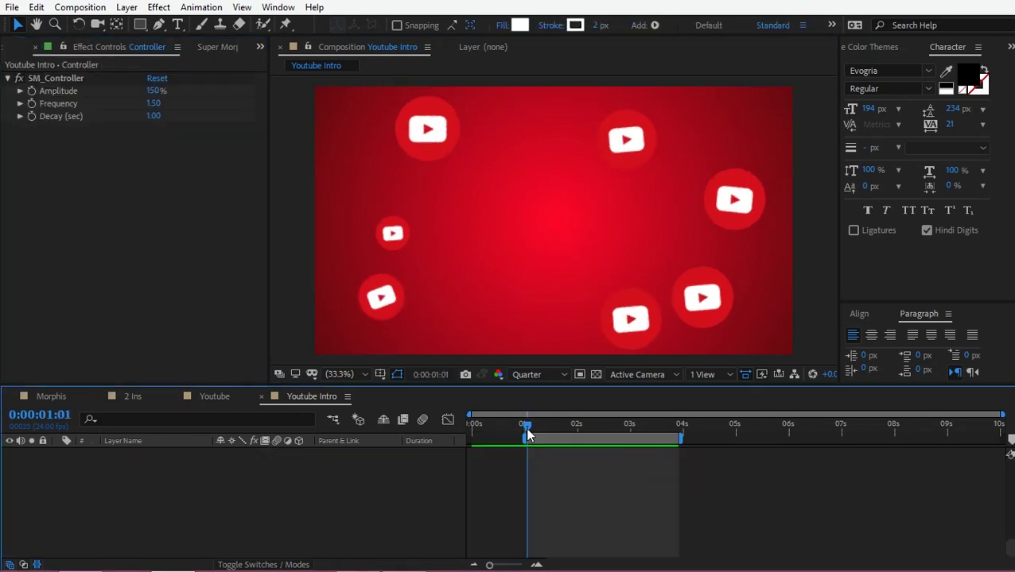
key("space")
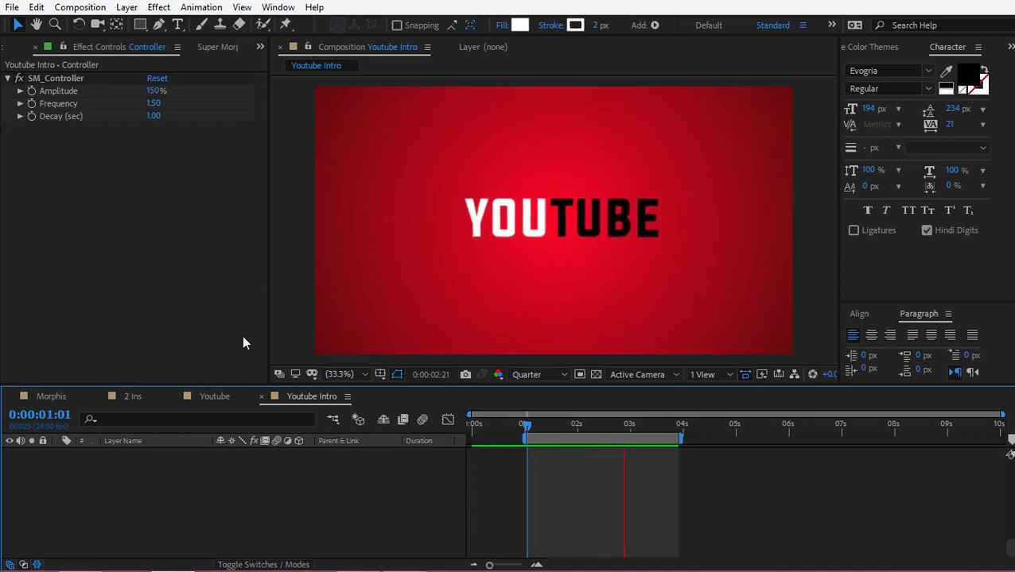
Extend the work area past 4 seconds and set the Pen tool to no fill, white stroke.
left_click_drag(682, 439, 724, 439)
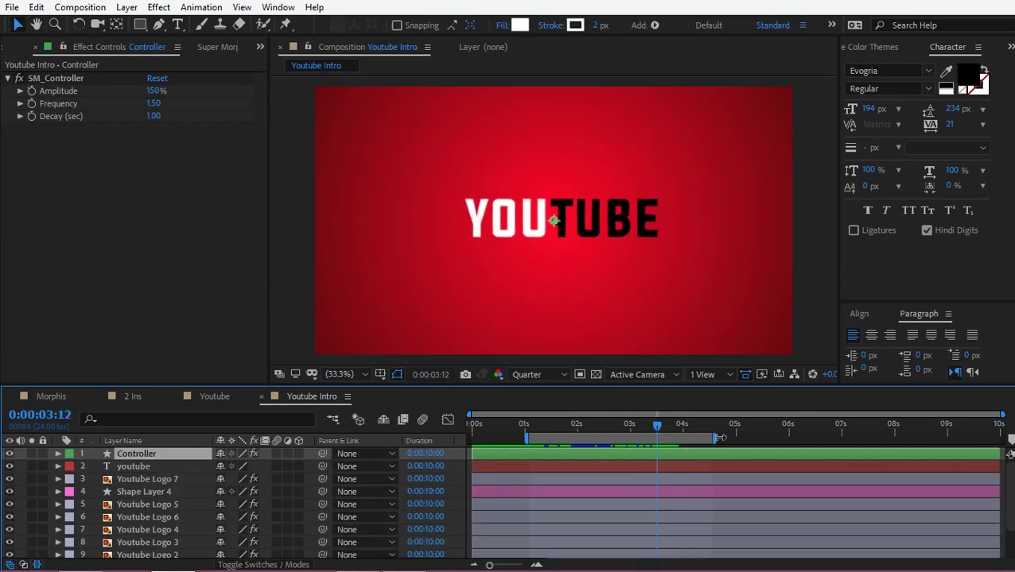
left_click(159, 24)
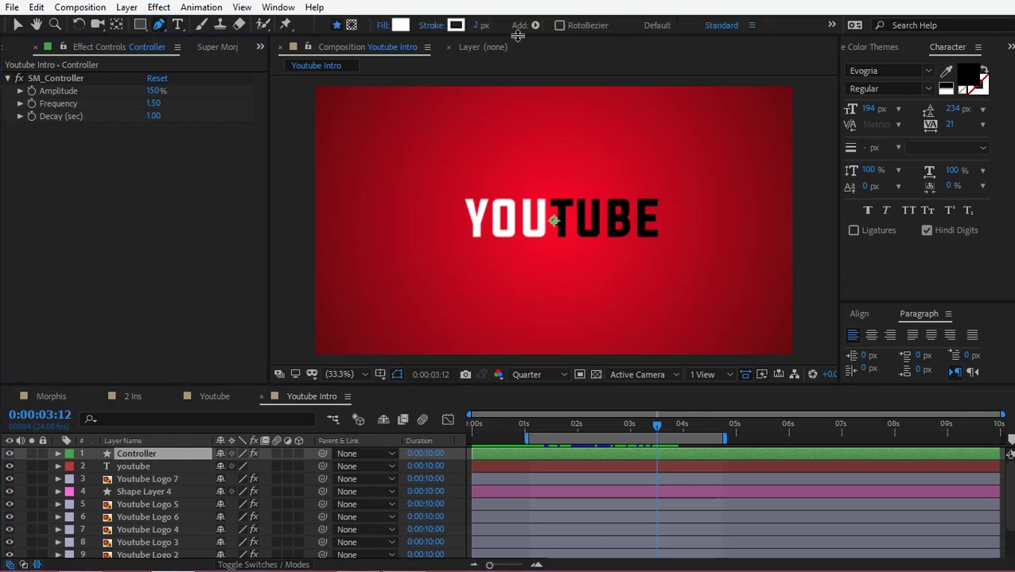
left_click(385, 27)
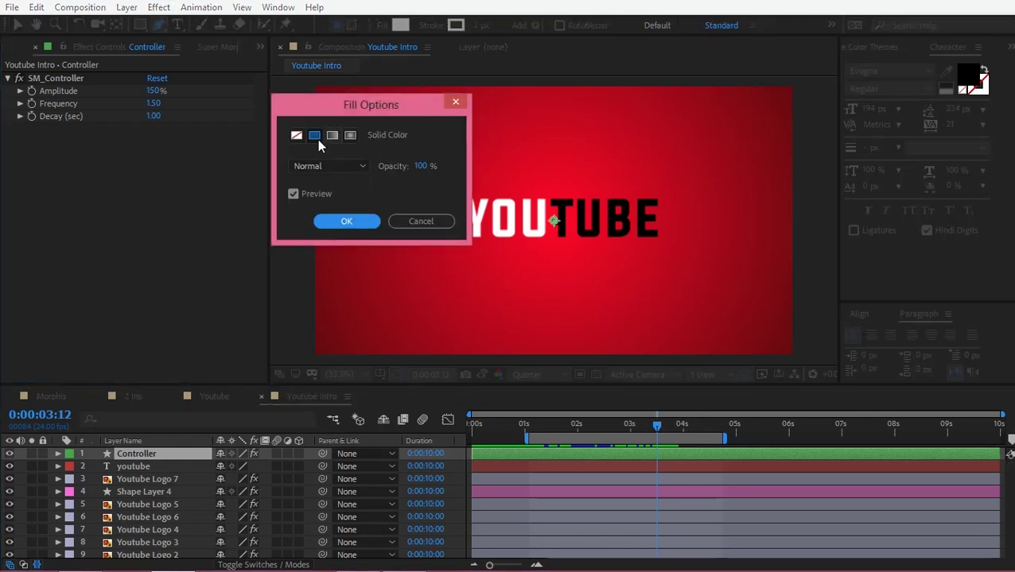
left_click(297, 139)
left_click(343, 222)
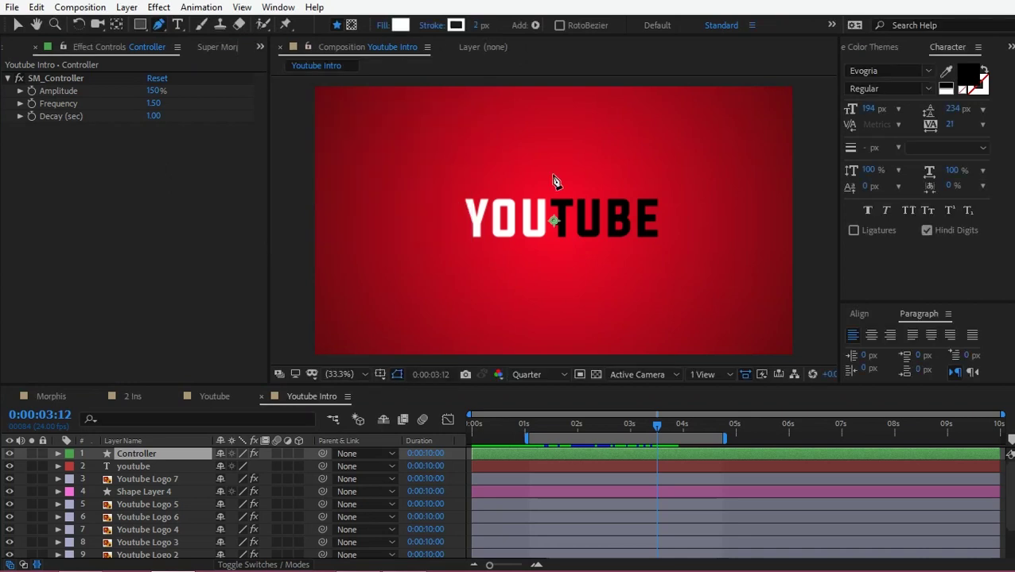
left_click(456, 25)
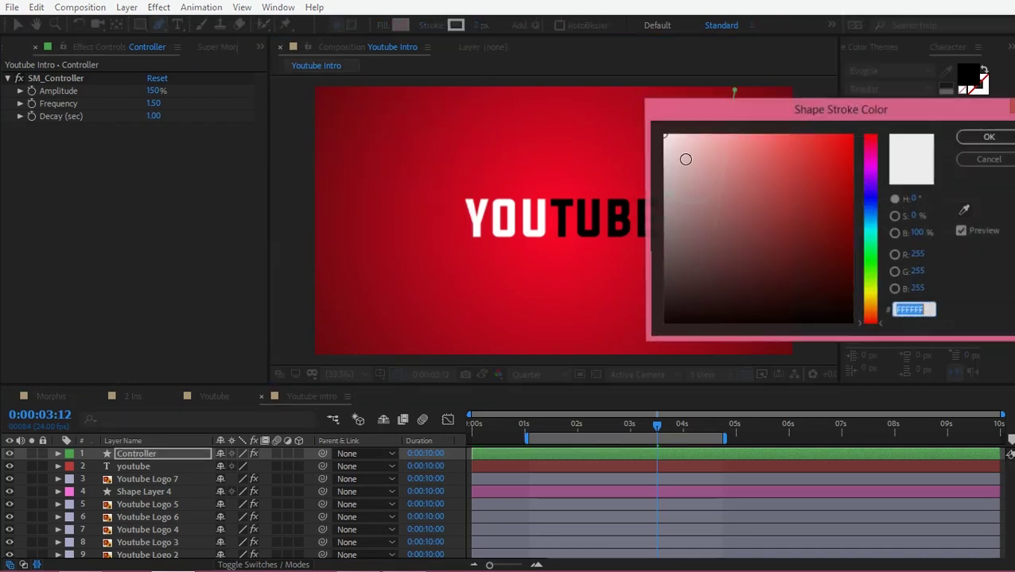
key("Escape")
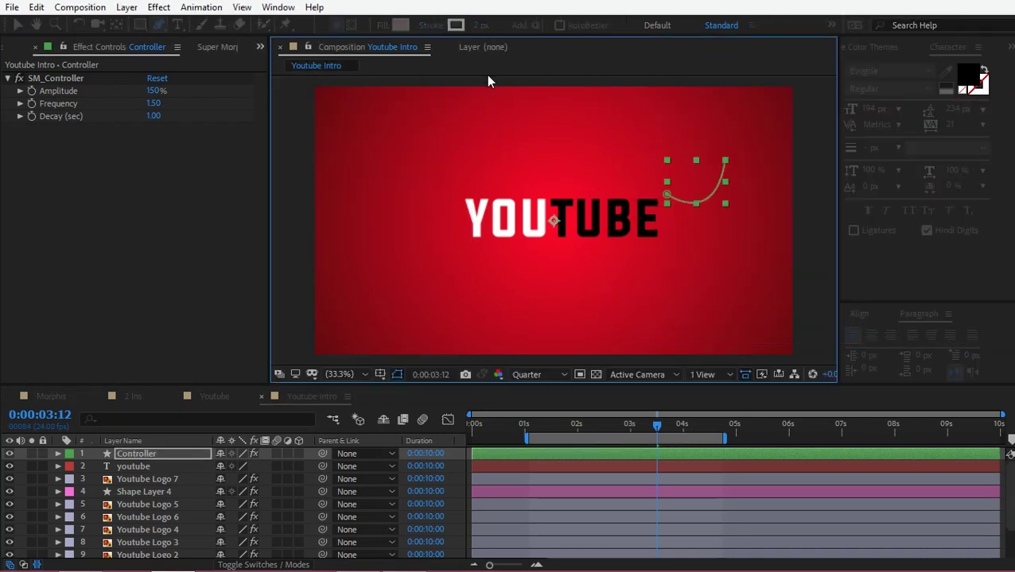
Draw a curly looping Bezier path to the right of the YOUTUBE title.
key("v")
key("g")
left_click(664, 198)
left_click_drag(742, 134, 707, 108)
left_click_drag(746, 251, 811, 235)
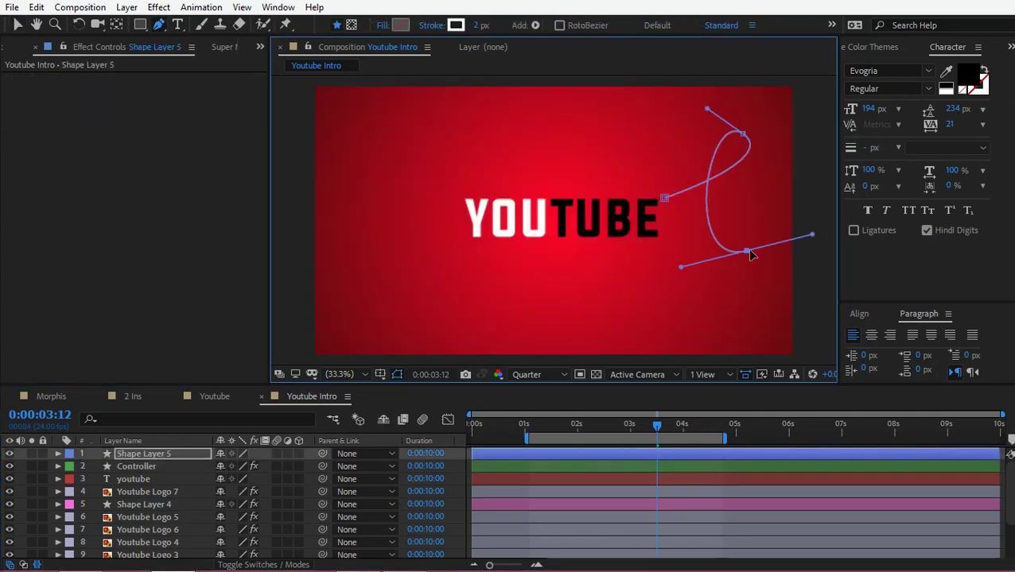
left_click_drag(746, 252, 735, 214)
mouse_move(707, 108)
left_mouse_down()
mouse_move(654, 122)
mouse_move(679, 83)
left_mouse_up()
left_click(809, 143)
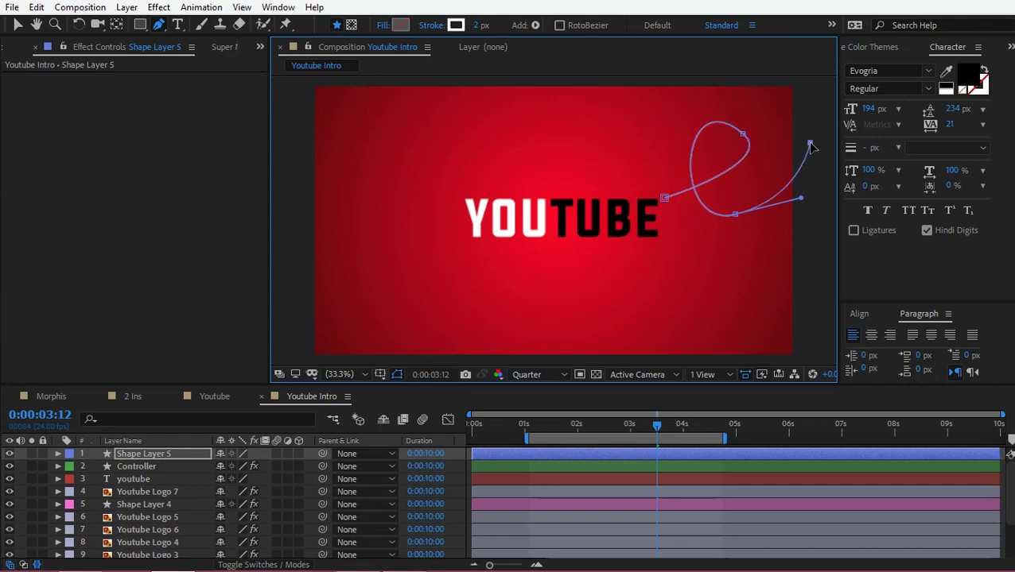
Rename the new shape layer to 'Line'.
key("Home")
key("Return")
type("Line")
key("Return")
left_click(650, 427)
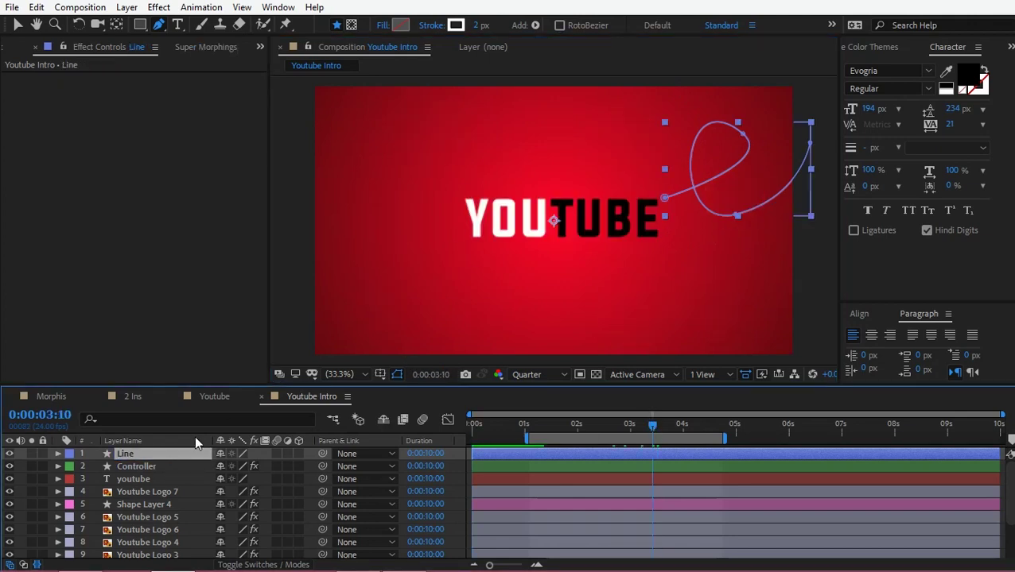
Add Trim Paths to Line and keyframe End at 0% around 2:19.
left_click(57, 453)
left_click(305, 467)
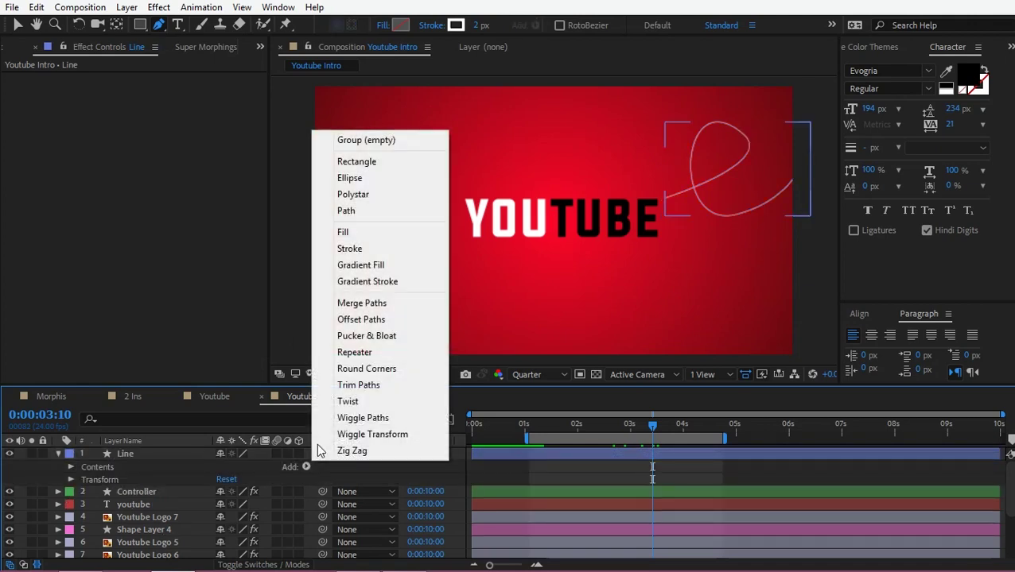
left_click(358, 386)
left_click(86, 492)
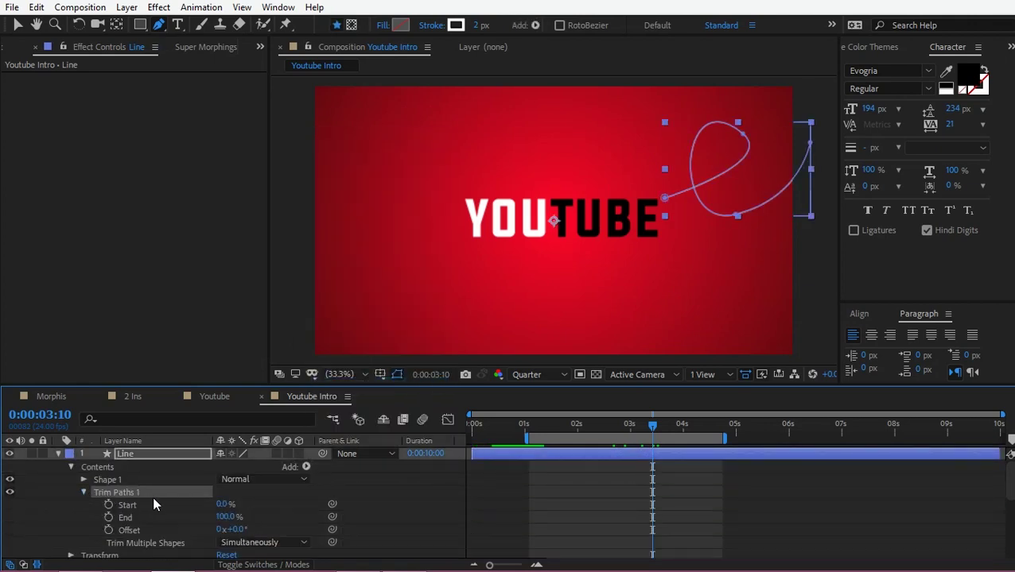
left_click_drag(227, 518, 159, 517)
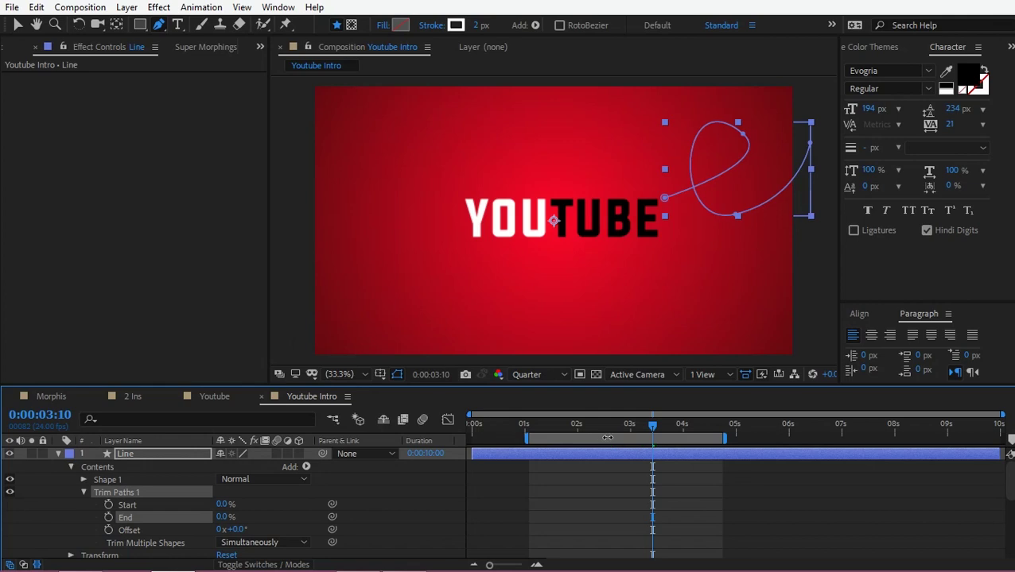
mouse_move(637, 433)
left_mouse_down()
mouse_move(596, 435)
mouse_move(606, 430)
left_mouse_up()
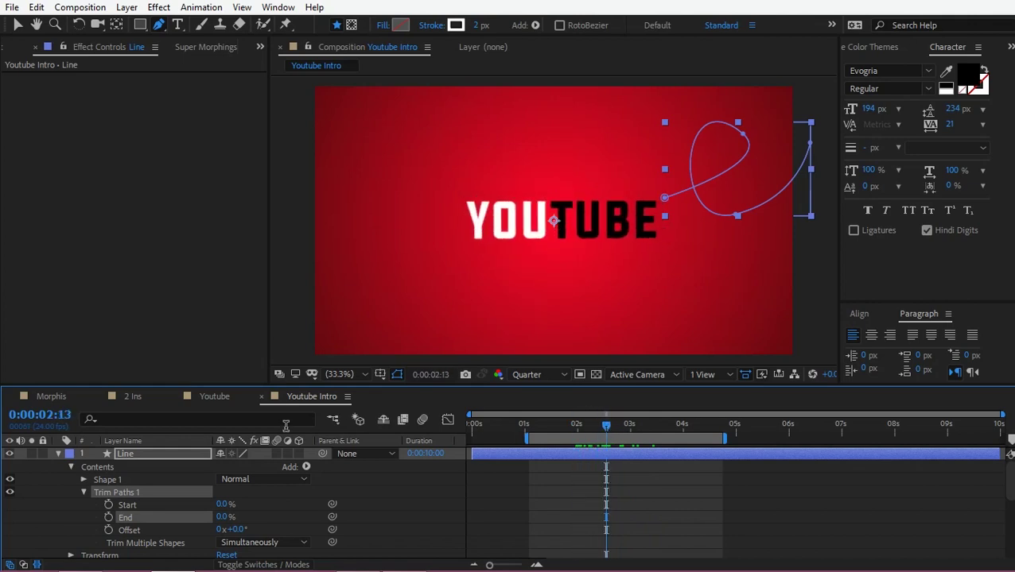
left_click(108, 517)
Animate End to 100% by 3:00, Start from 0% to 100%, and Easy Ease all keyframes.
left_click(629, 425)
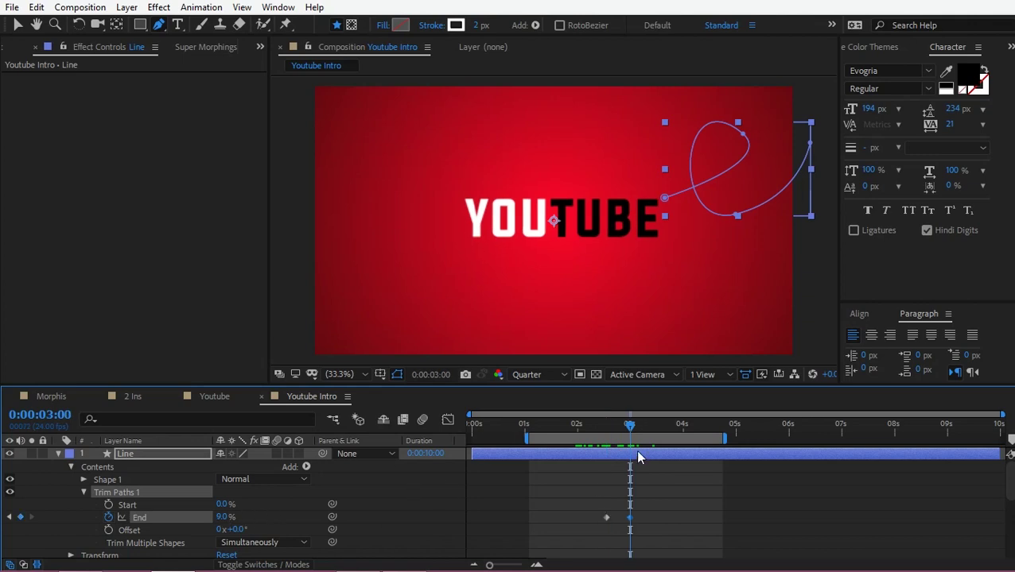
left_click_drag(628, 434, 641, 424)
left_click(109, 505)
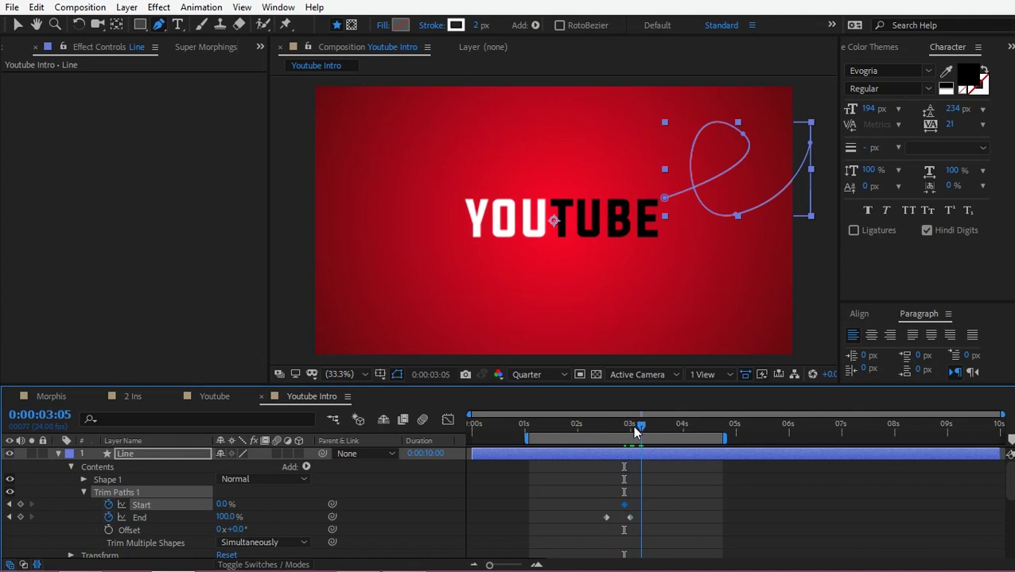
left_click_drag(225, 504, 706, 496)
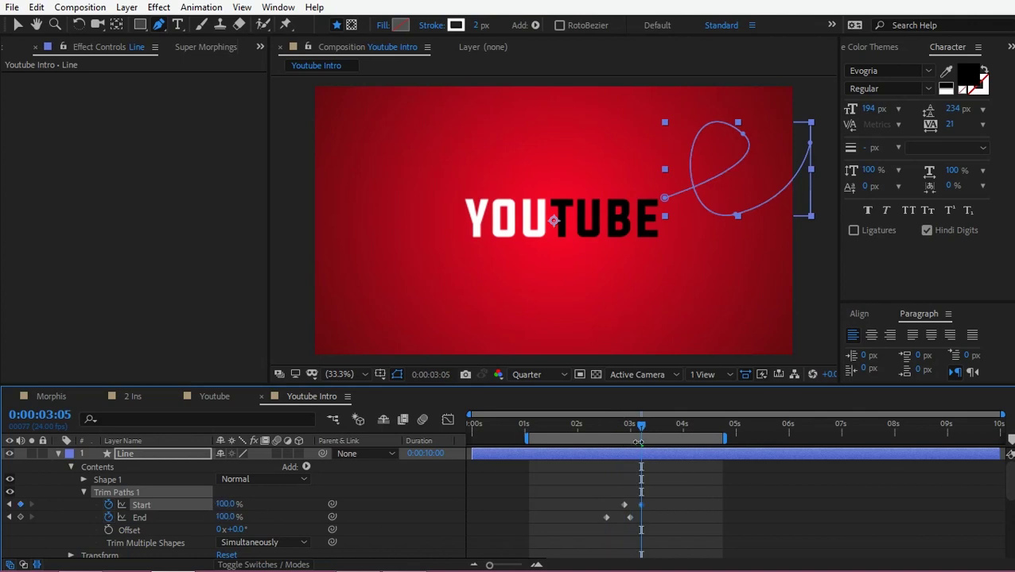
left_click_drag(569, 535, 655, 489)
right_click(635, 527)
mouse_move(699, 506)
left_click(493, 407)
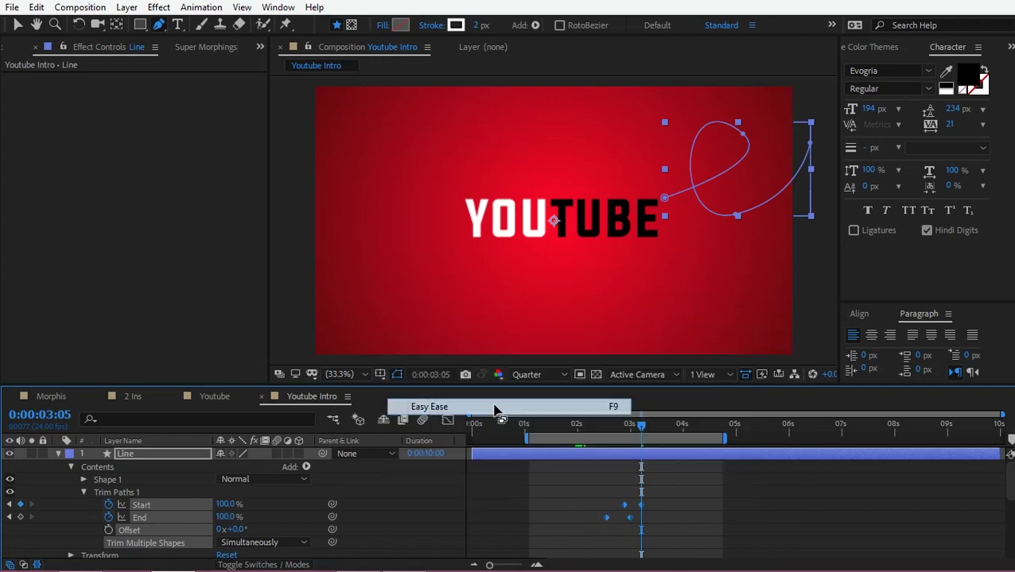
left_click_drag(614, 425, 560, 426)
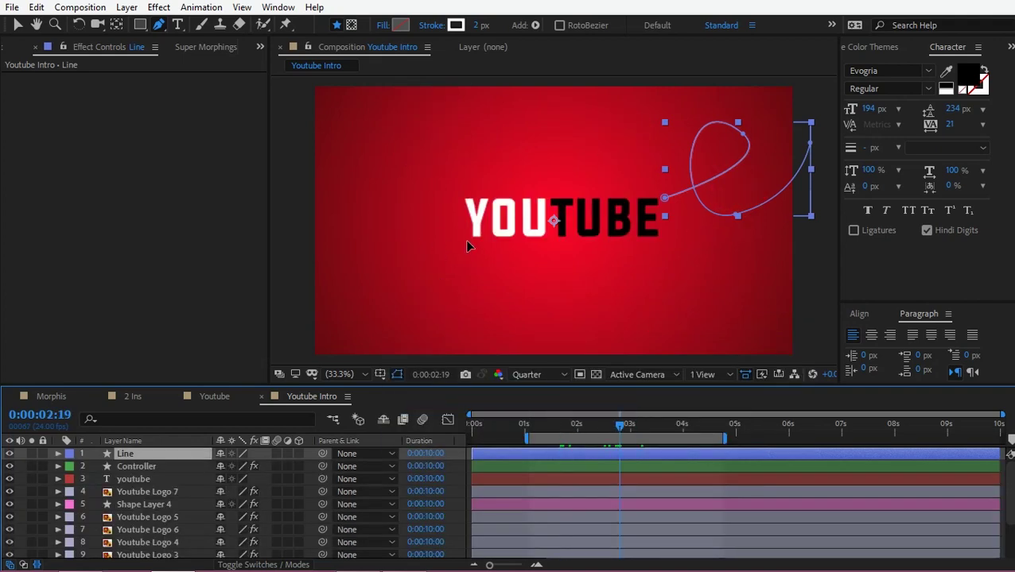
Draw a second looping stroke on the Line layer at the lower left below the title.
left_click_drag(468, 247, 330, 312)
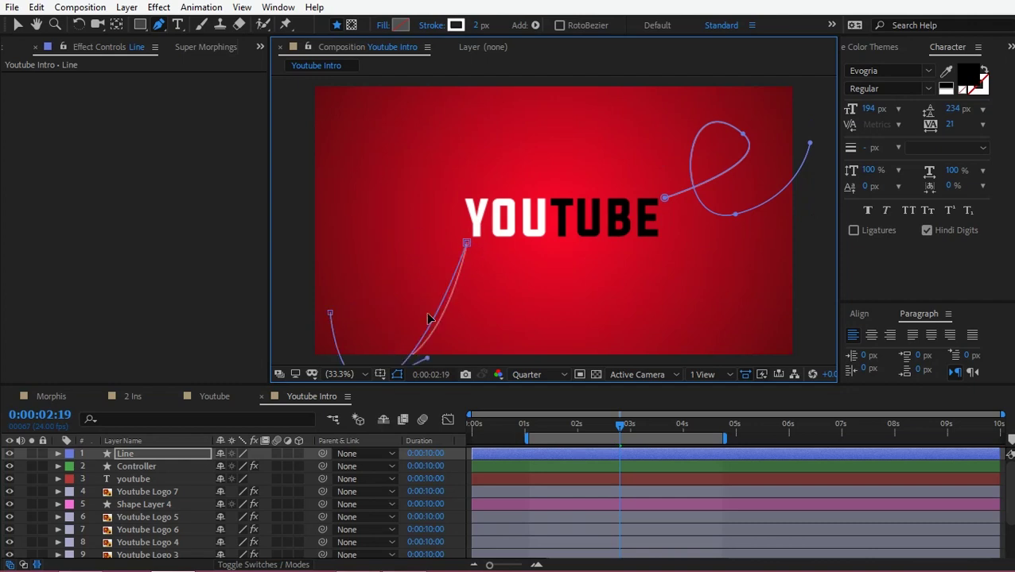
left_click_drag(387, 259, 438, 248)
key("ctrl+z")
left_click(380, 208)
left_click_drag(421, 336, 492, 306)
left_click_drag(369, 262, 280, 334)
left_click(303, 333)
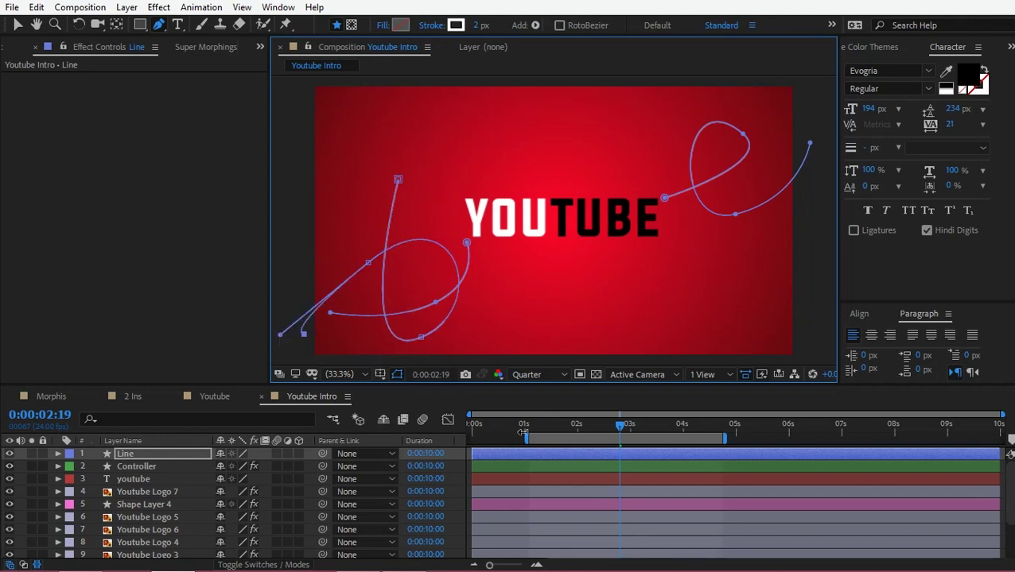
Preview the intro from about 1:13, then play the 2 Ins Instagram animation.
left_click(554, 430)
key("space")
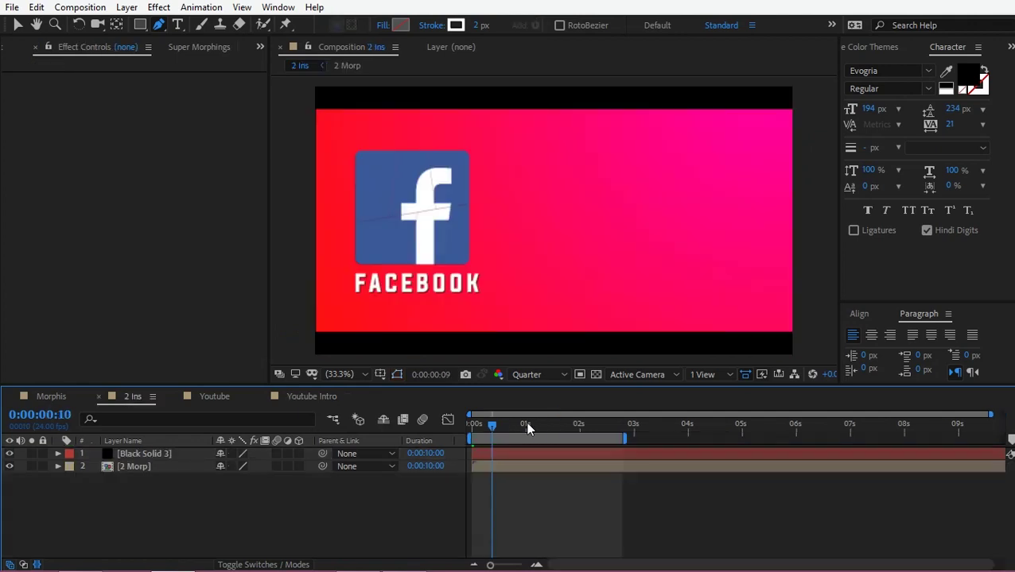
left_click_drag(525, 421, 460, 430)
key("space")
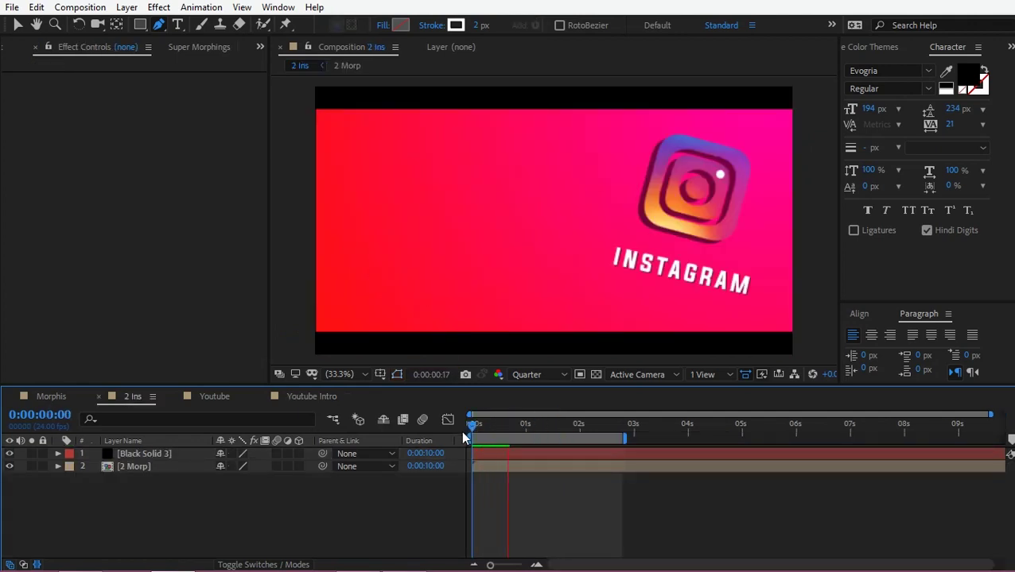
Create a new '2 intro' composition containing a solid named BG.
left_click(550, 421)
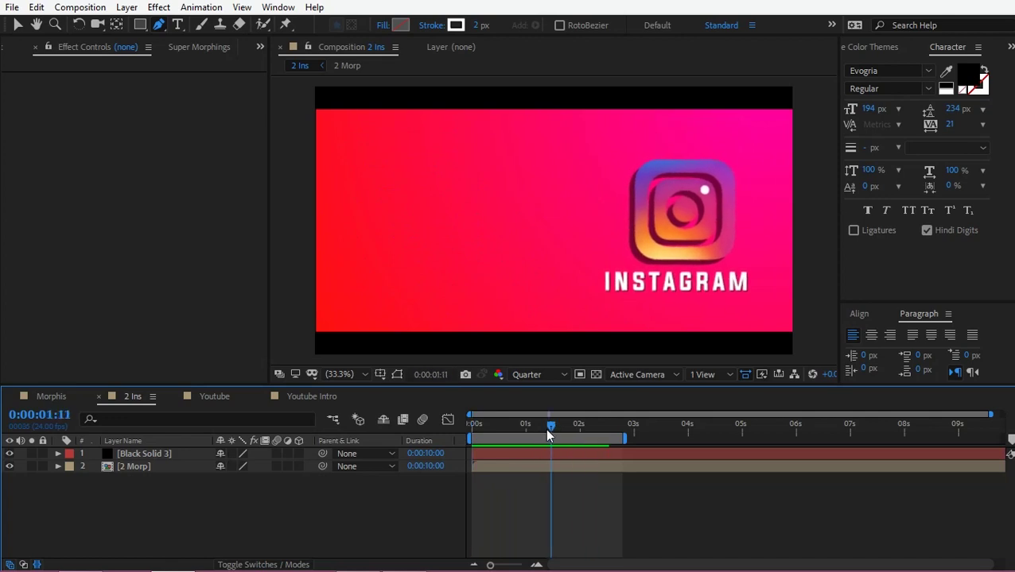
key("ctrl+n")
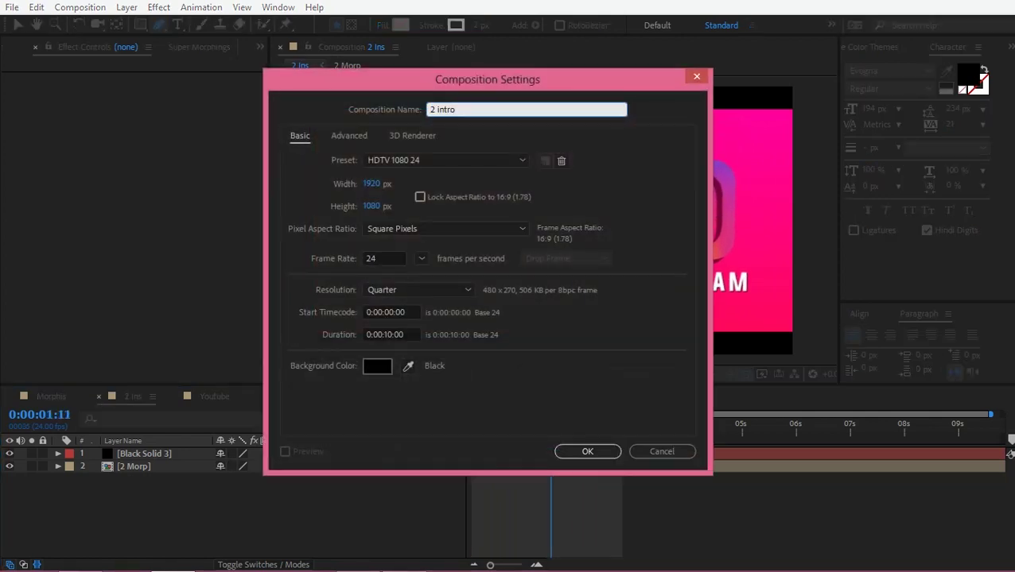
key("Return")
right_click(241, 483)
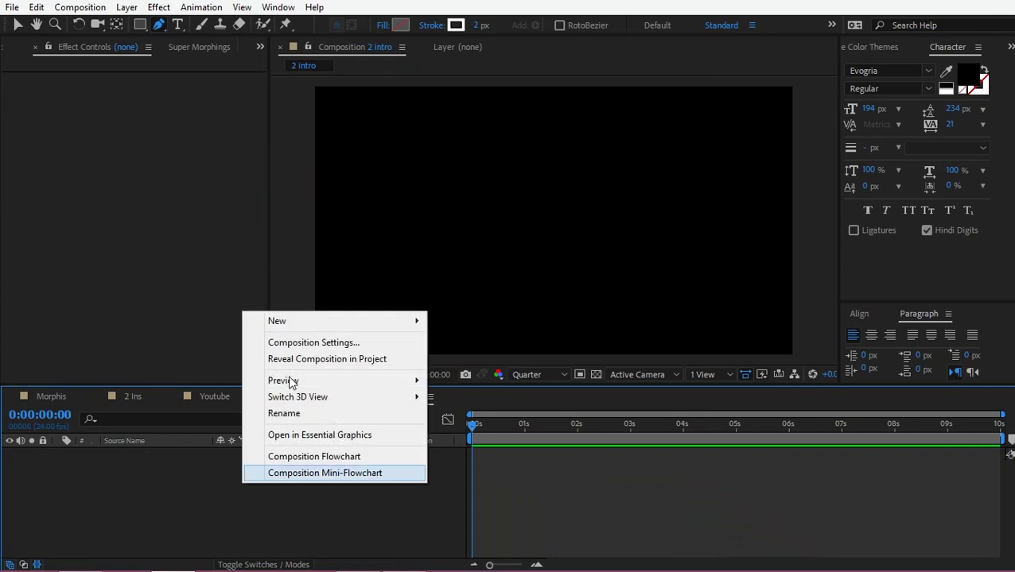
mouse_move(296, 321)
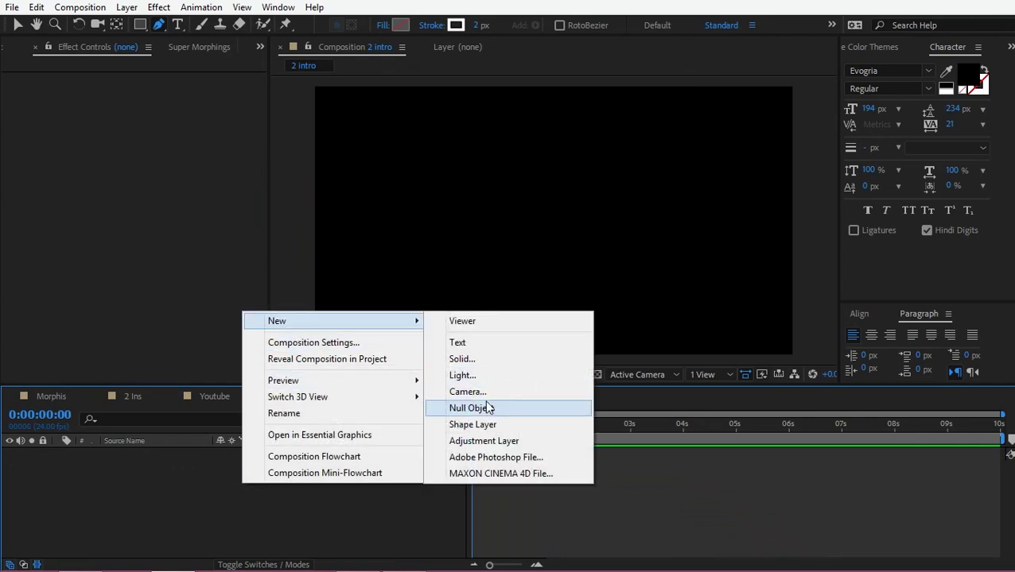
left_click(480, 360)
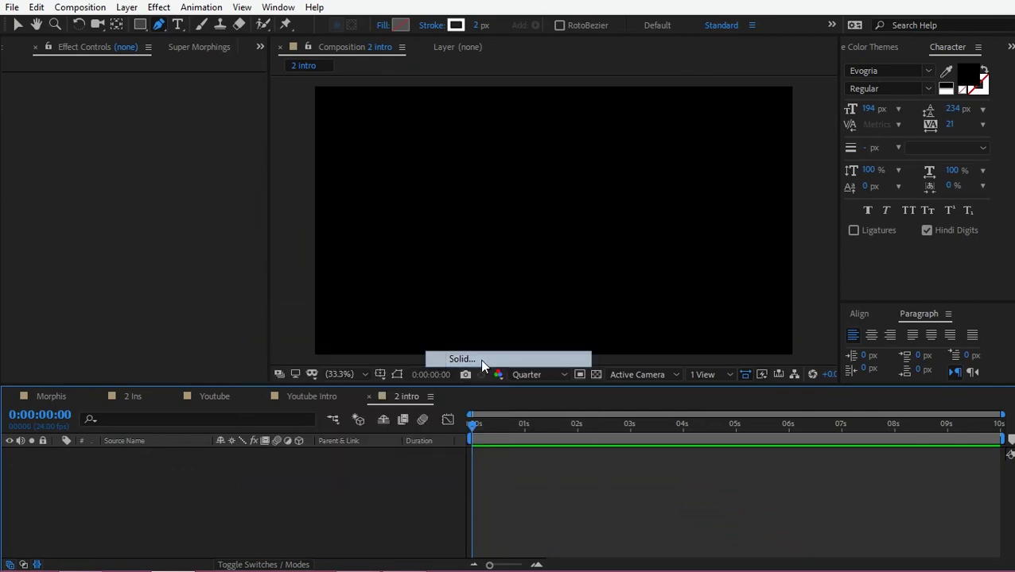
key("BackSpace")
type("BG")
key("Return")
Apply a radial Gradient Ramp to BG, pink start and FF1200 red end colour.
key("ctrl+space")
type("grad")
key("Return")
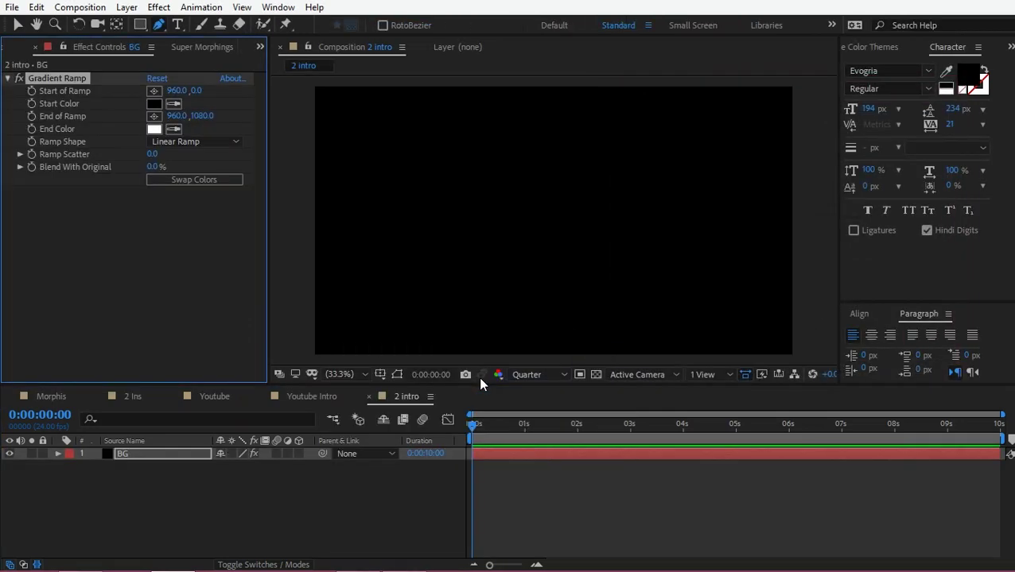
key("v")
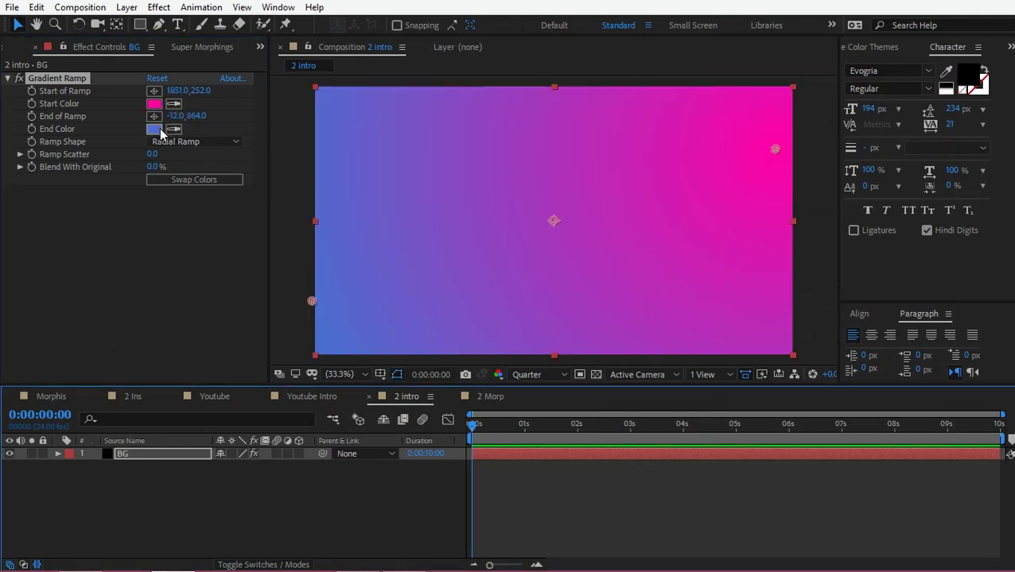
left_click(153, 129)
type("FF1200")
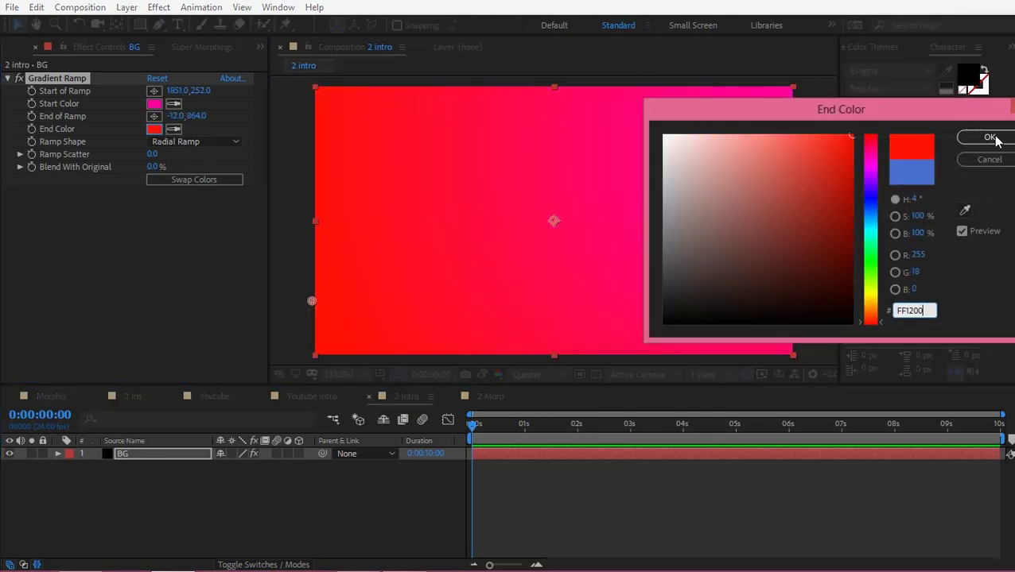
left_click(980, 141)
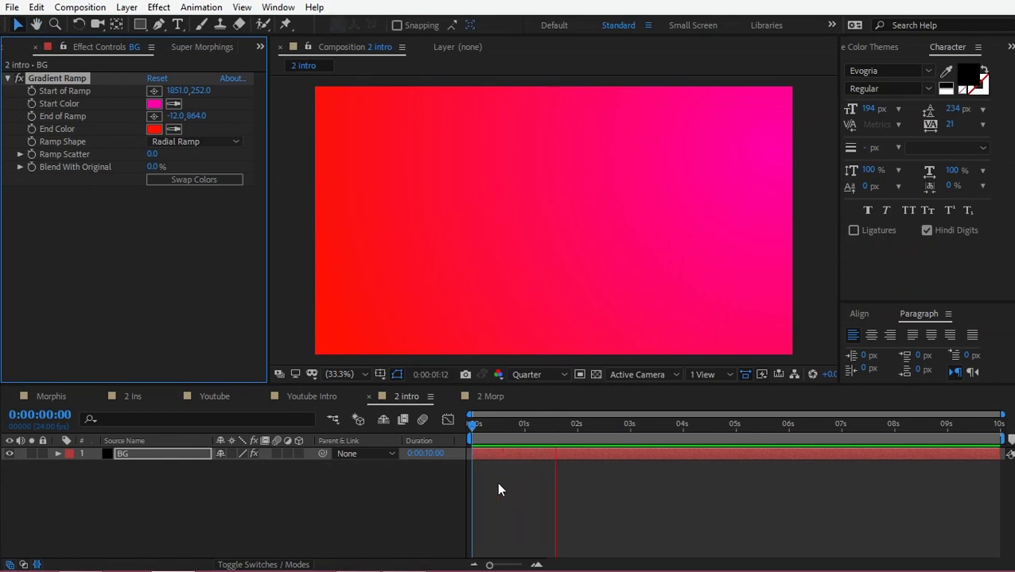
key("space")
key("space")
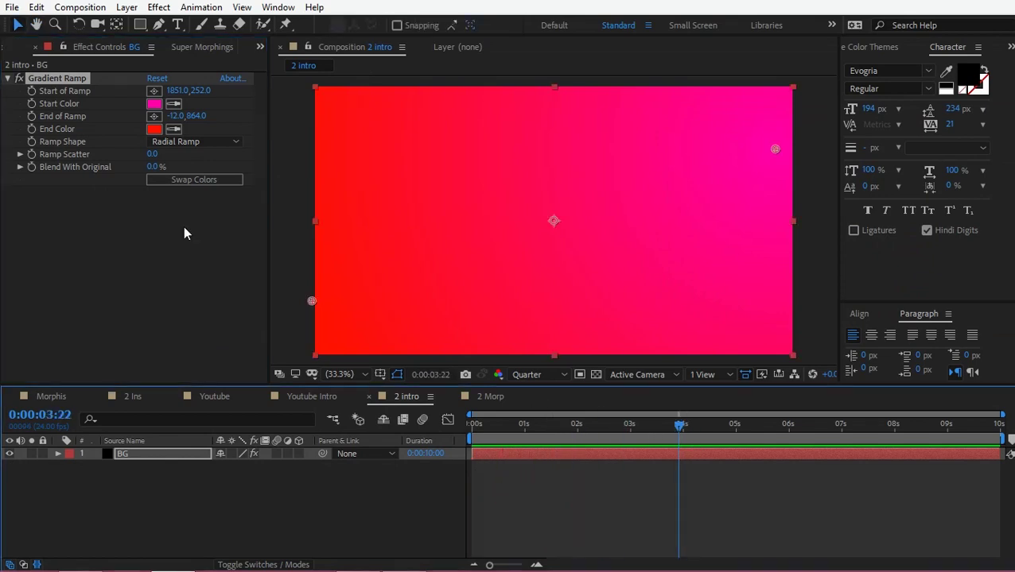
Add the Facebook logo image at 30% scale on the left side.
left_click(16, 49)
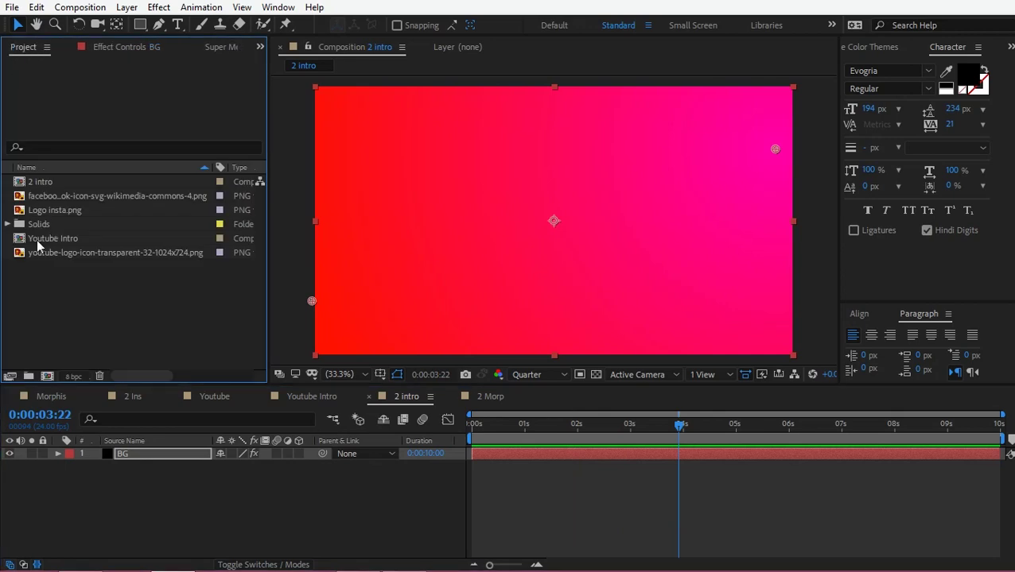
left_click_drag(60, 199, 101, 462)
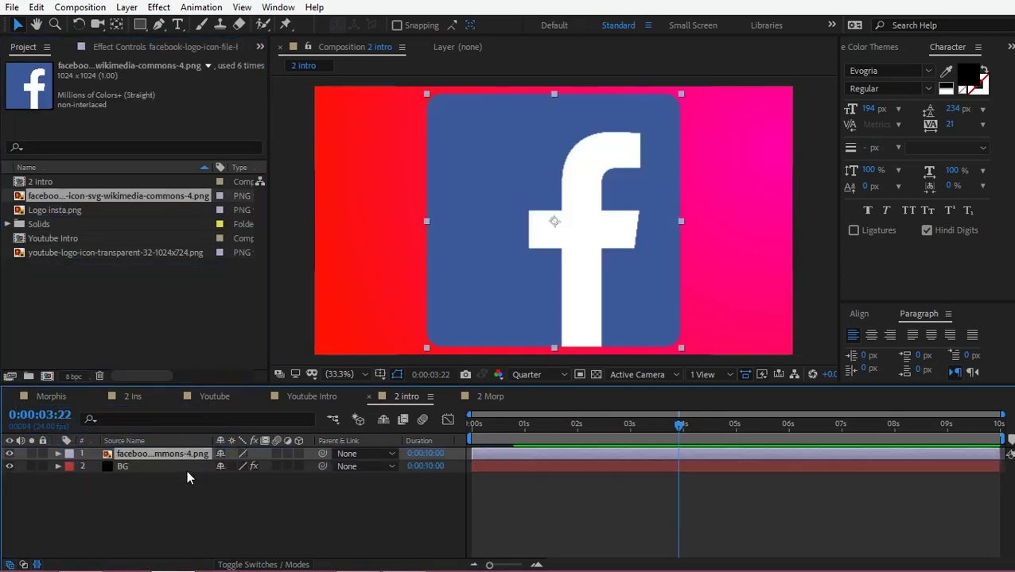
key("s")
left_click_drag(236, 466, 194, 477)
left_click_drag(571, 251, 427, 234)
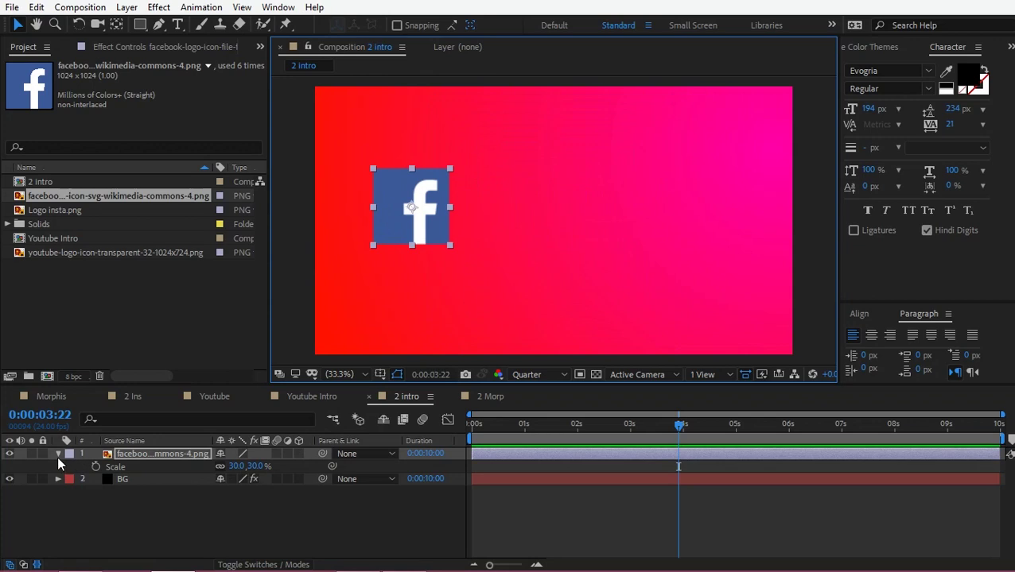
left_click(58, 453)
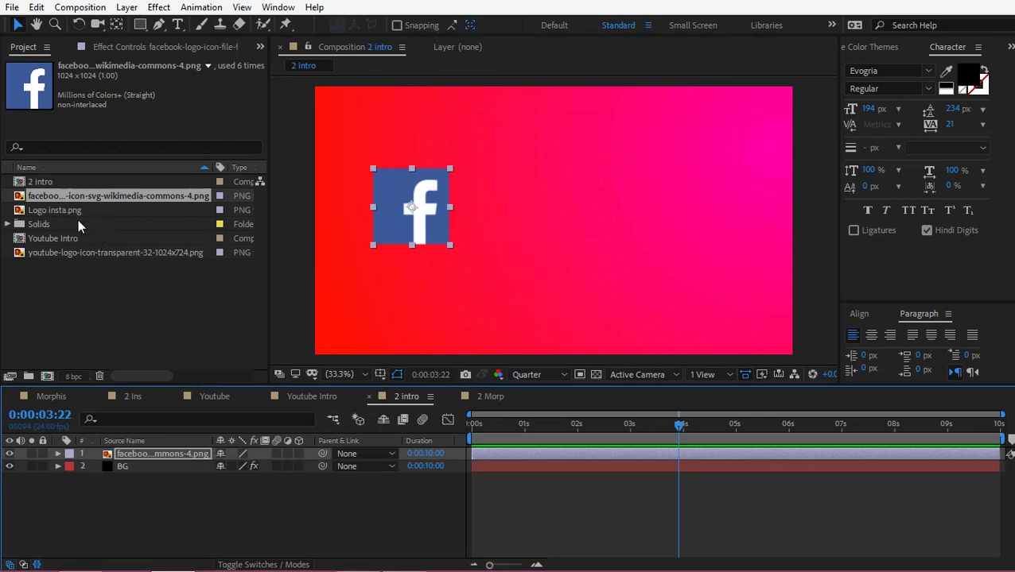
Add the Instagram logo image at 30% scale on the right side.
left_click_drag(78, 212, 157, 453)
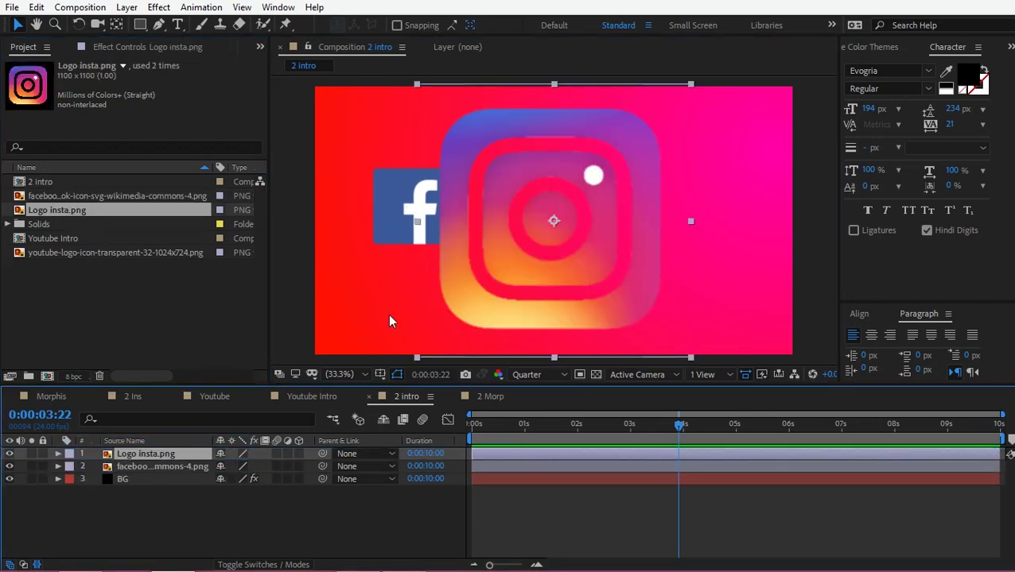
key("s")
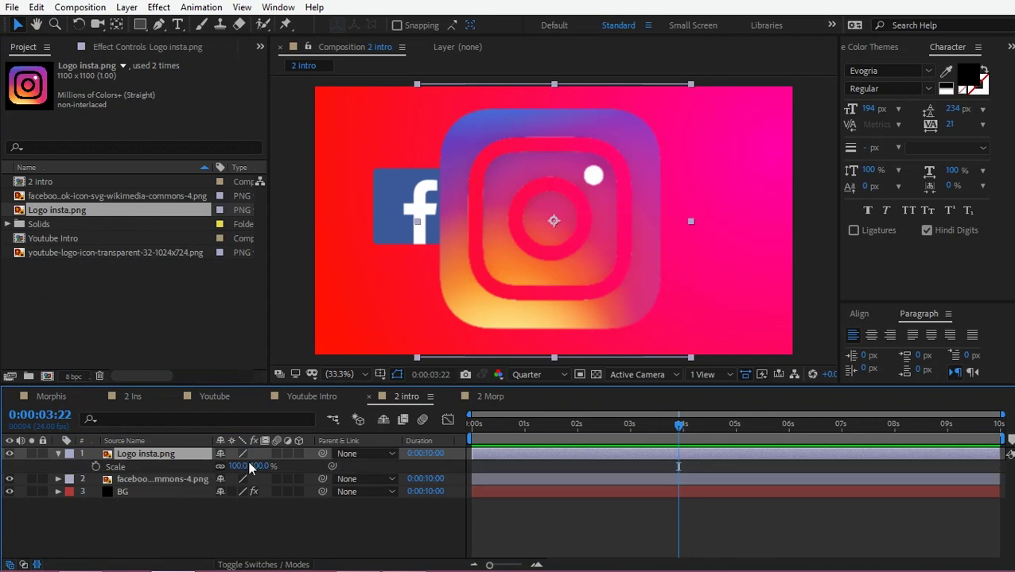
left_click(262, 466)
key("Return")
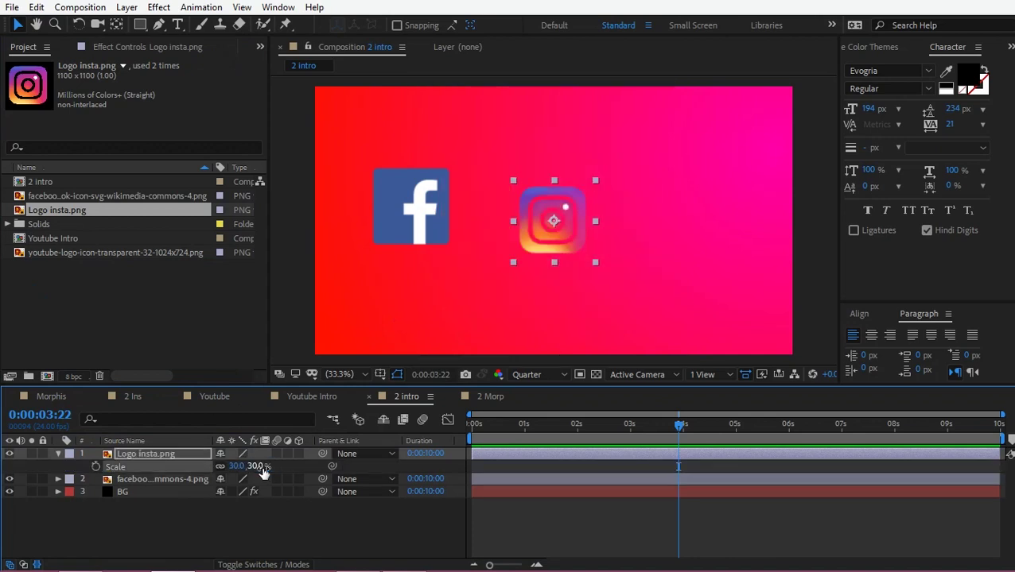
left_click_drag(567, 208, 695, 193)
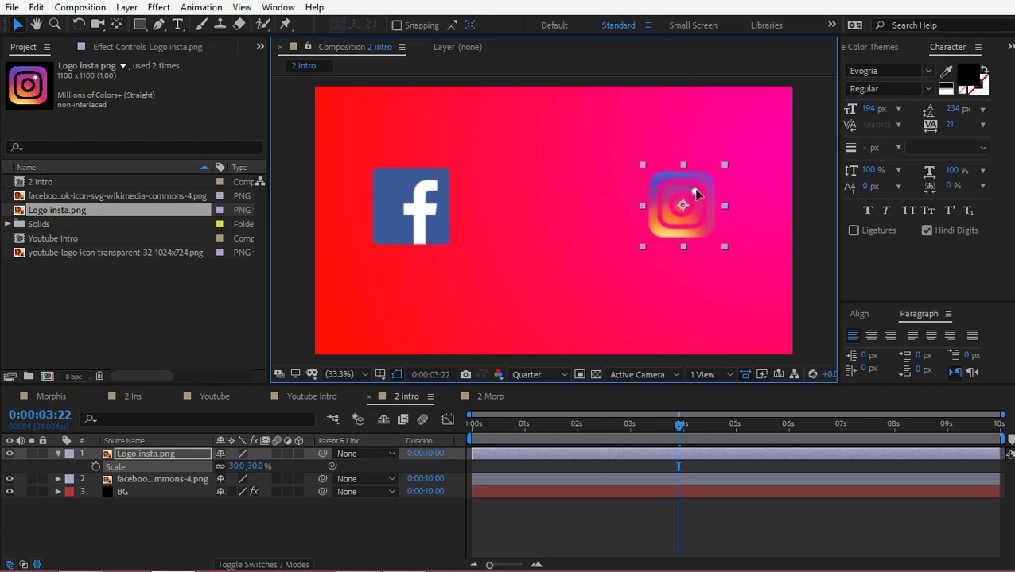
Add a Drop Shadow to the Instagram logo with 235° direction and distance 82.
left_click(59, 453)
left_click(102, 509)
left_click(158, 453)
key("ctrl+alt+shift+e")
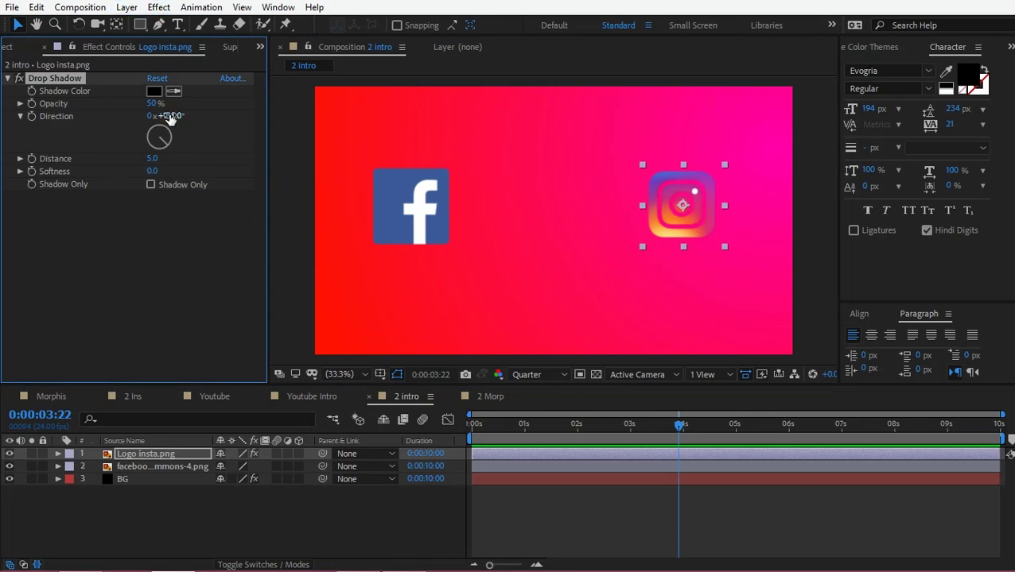
mouse_move(168, 120)
left_mouse_down()
mouse_move(205, 118)
mouse_move(157, 126)
mouse_move(148, 159)
left_mouse_up()
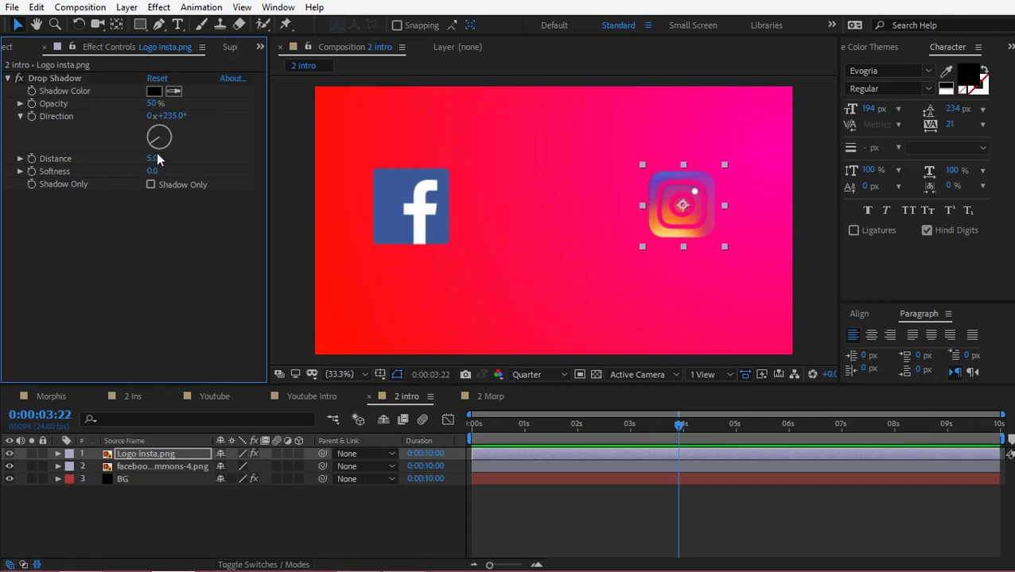
mouse_move(151, 159)
left_mouse_down()
mouse_move(189, 158)
mouse_move(225, 183)
left_mouse_up()
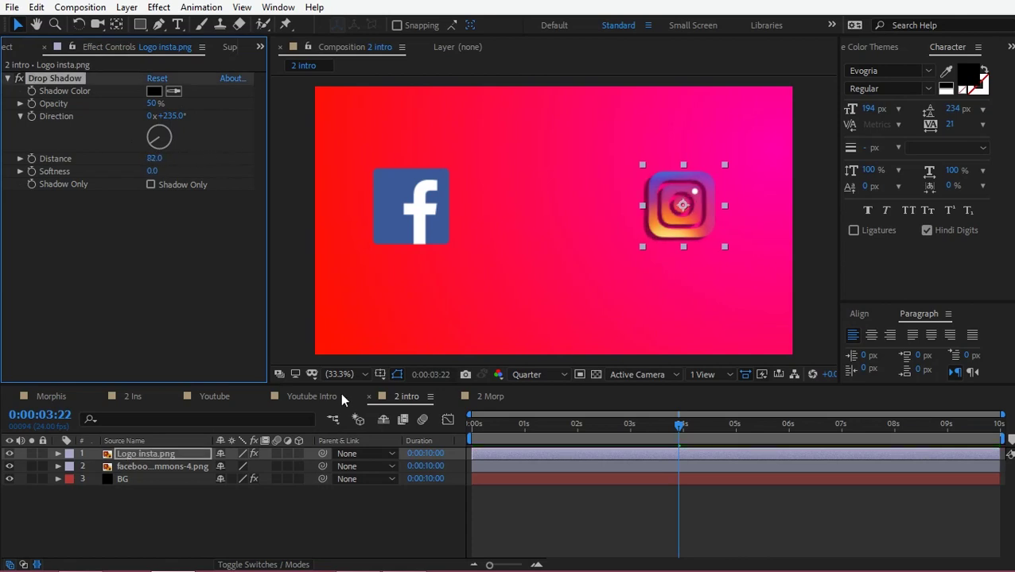
left_click(602, 505)
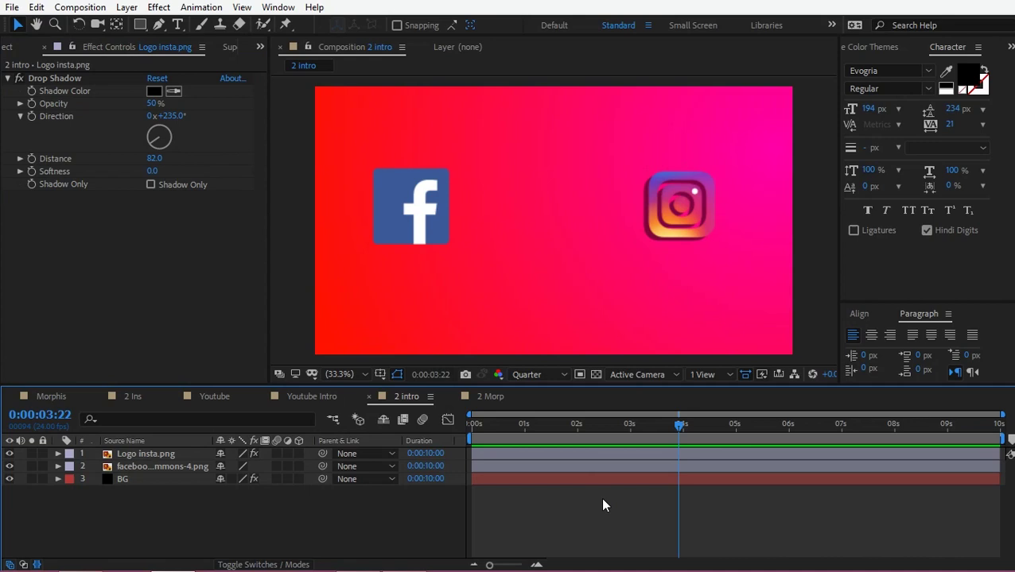
left_click(573, 453)
Set the Instagram logo's scale to 33%.
key("s")
left_click_drag(237, 467, 260, 469)
left_click(257, 547)
Type a white 100 px FACEBOOK title beneath the Facebook logo.
left_click(178, 25)
left_click(345, 280)
type("face")
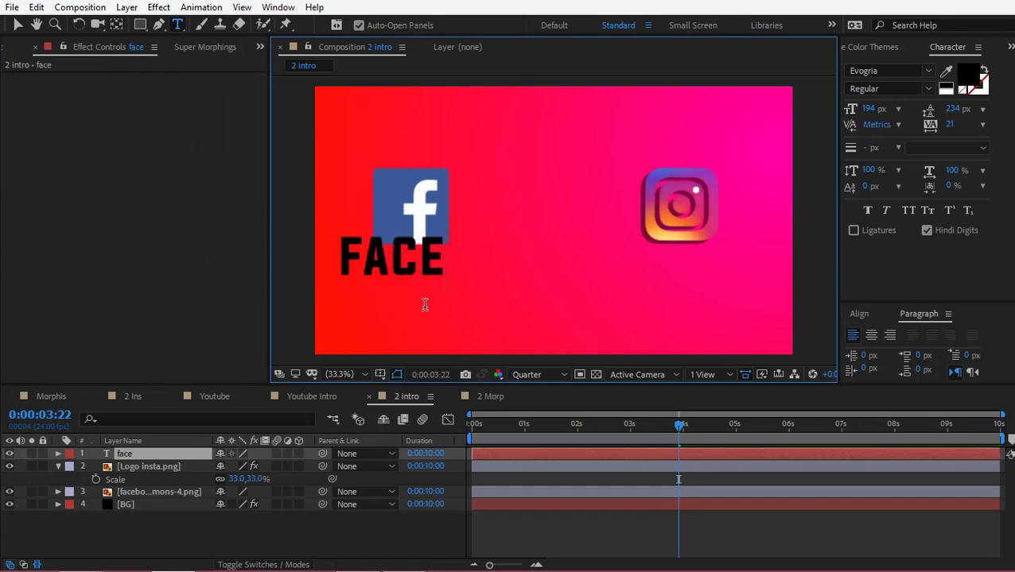
type("book")
left_click(966, 76)
left_click_drag(744, 180, 565, 56)
key("Return")
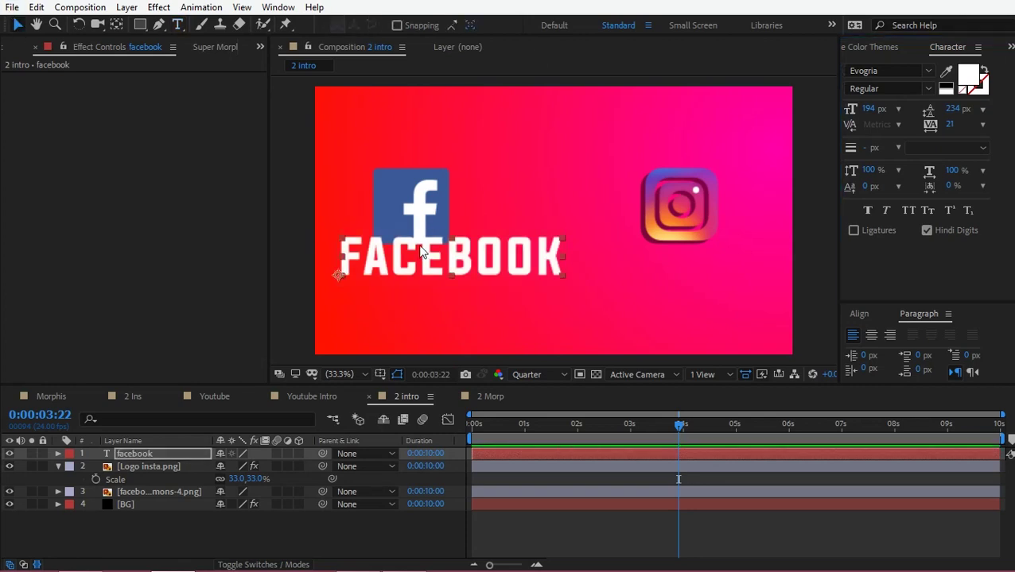
left_click_drag(881, 114, 865, 116)
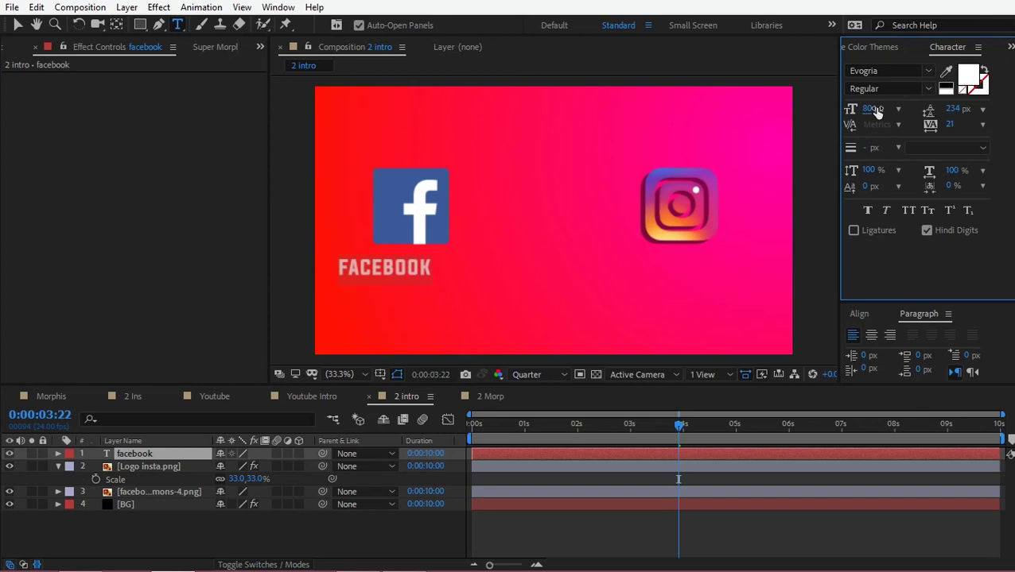
left_click_drag(878, 109, 886, 109)
left_click(18, 26)
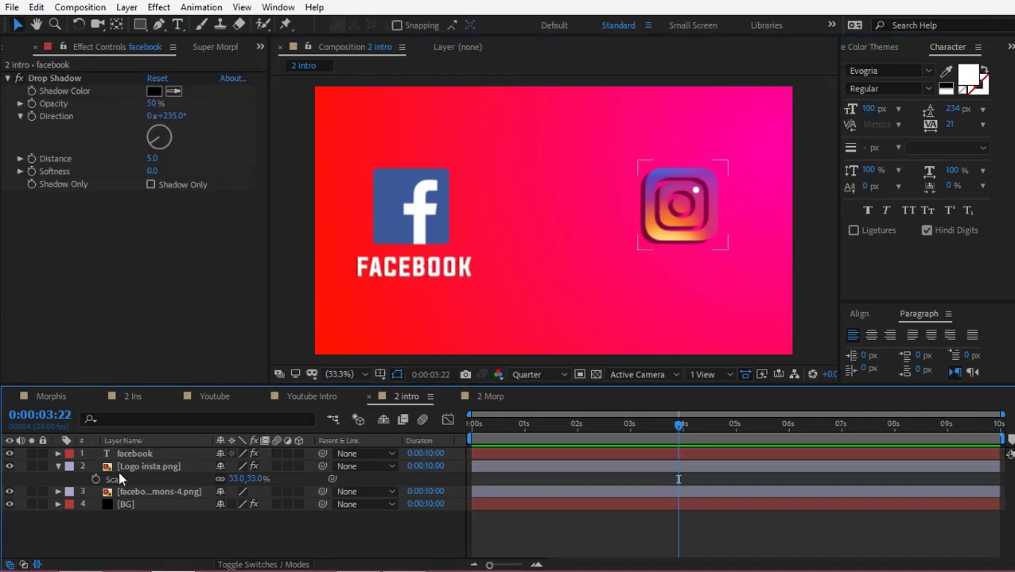
Move to 2:14 and select the Facebook logo and FACEBOOK text layers.
left_click(57, 467)
left_click(606, 430)
left_click(156, 479)
left_click(152, 452)
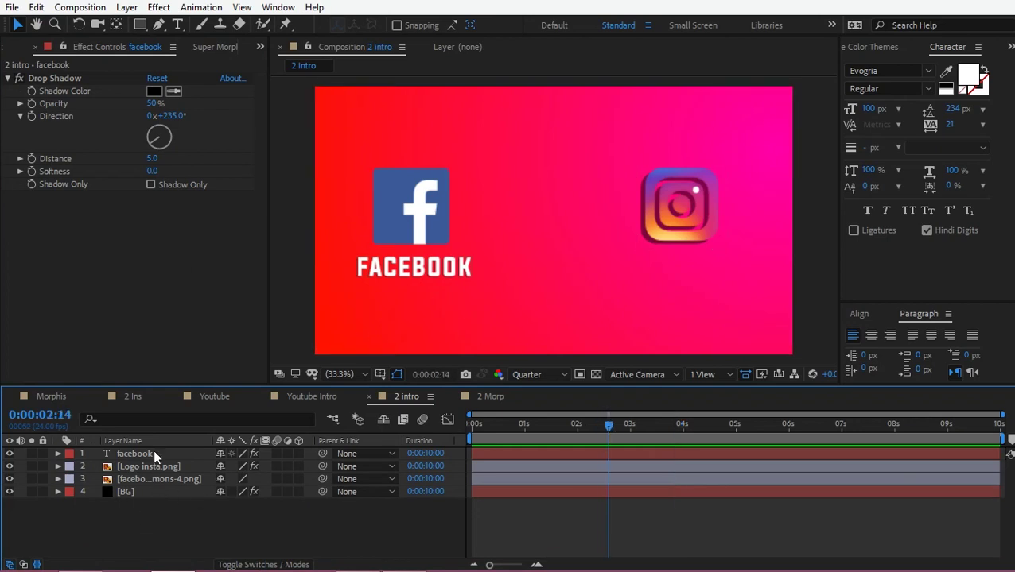
Type an INSTAGRAM title and position it under the Instagram logo.
left_click(177, 25)
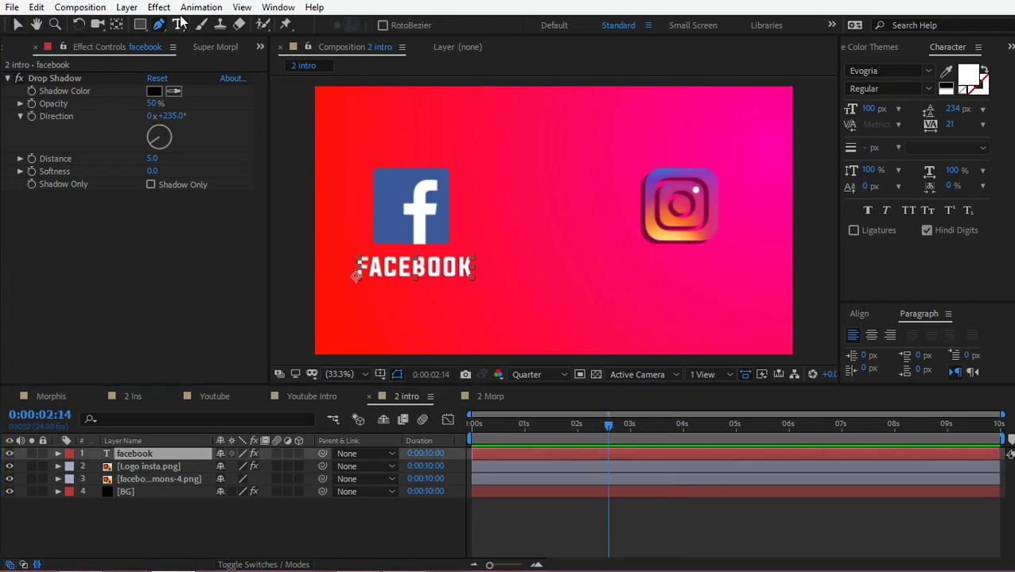
left_click(637, 270)
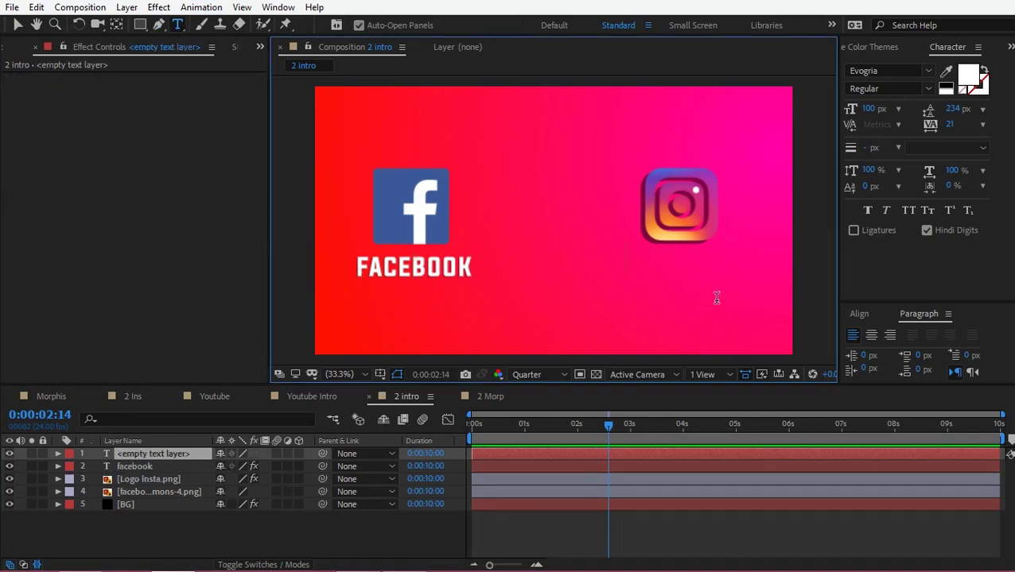
type("instagram")
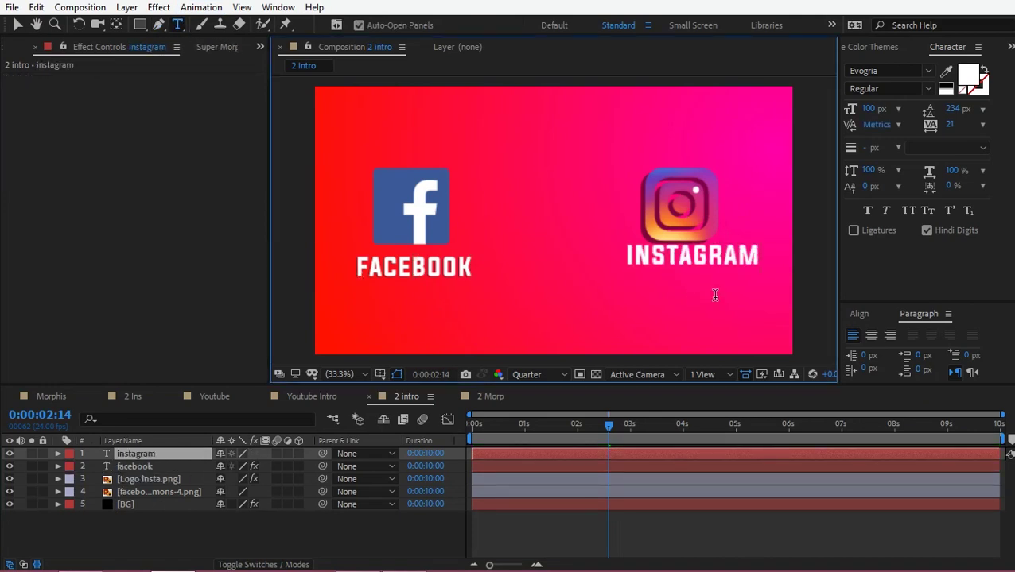
left_click(18, 25)
left_click_drag(704, 256, 690, 272)
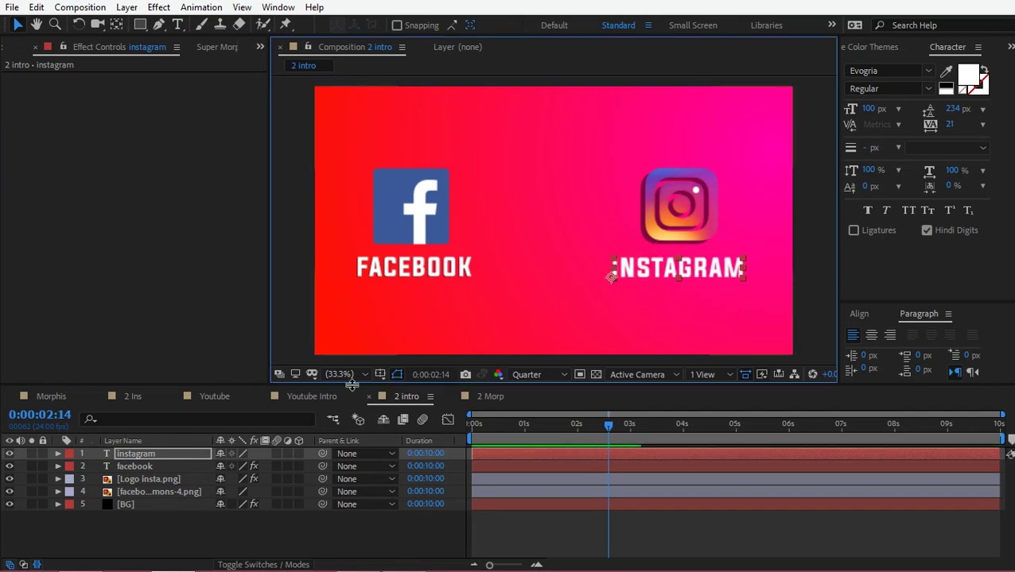
Give the INSTAGRAM text a Drop Shadow with distance 5.0.
left_click(160, 449)
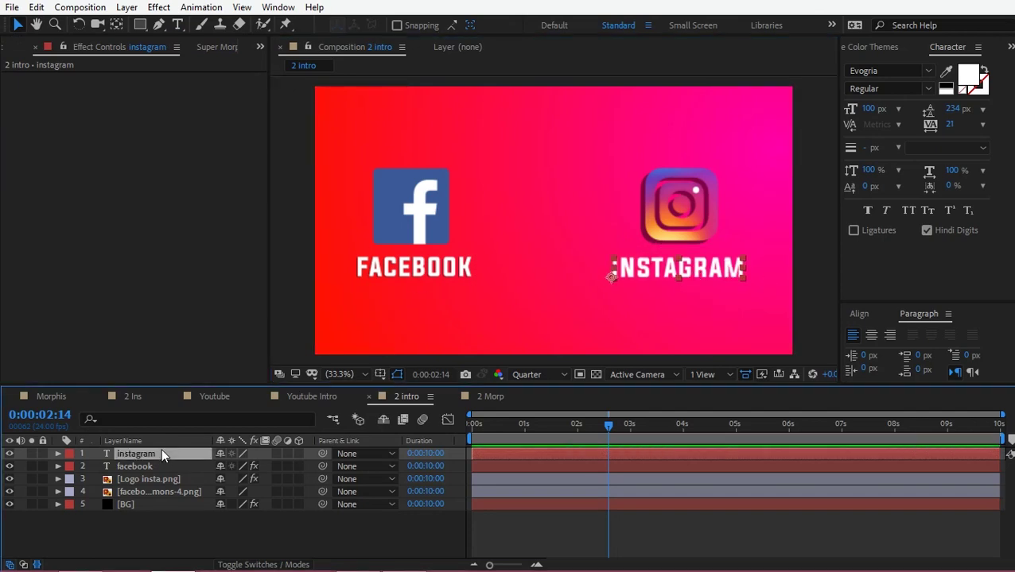
key("ctrl+alt+shift+e")
left_click(158, 269)
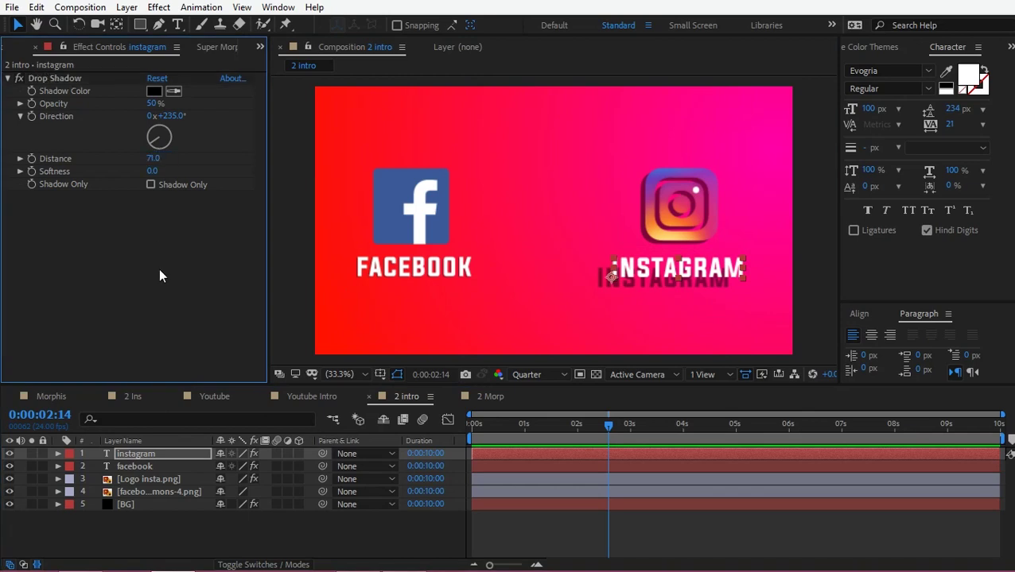
key("Return")
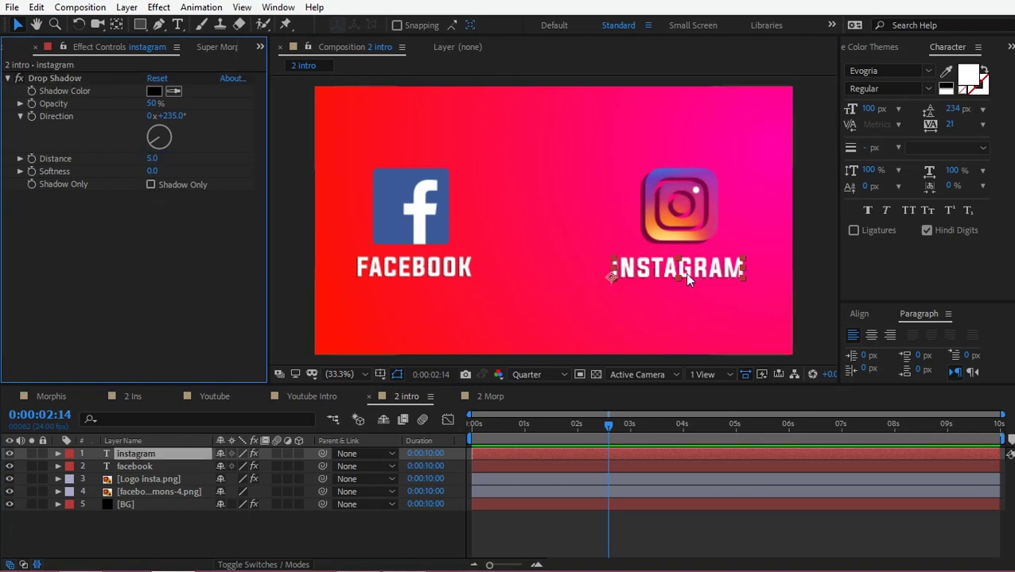
left_click(148, 480)
Select the facebook and instagram text layers and morph FACEBOOK into INSTAGRAM with Morph It!
left_click(139, 467)
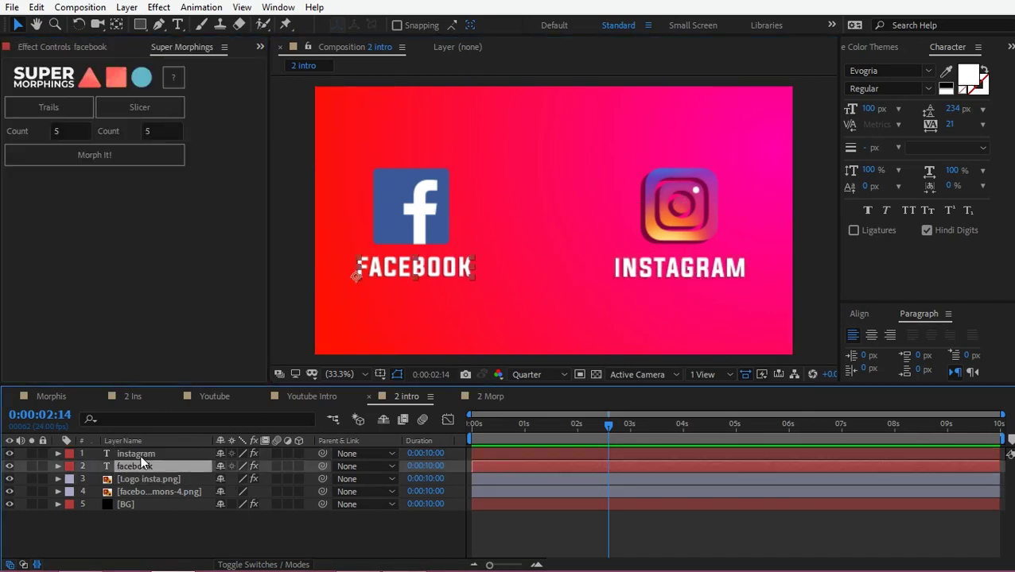
left_click(141, 455, "shift")
left_click(105, 158)
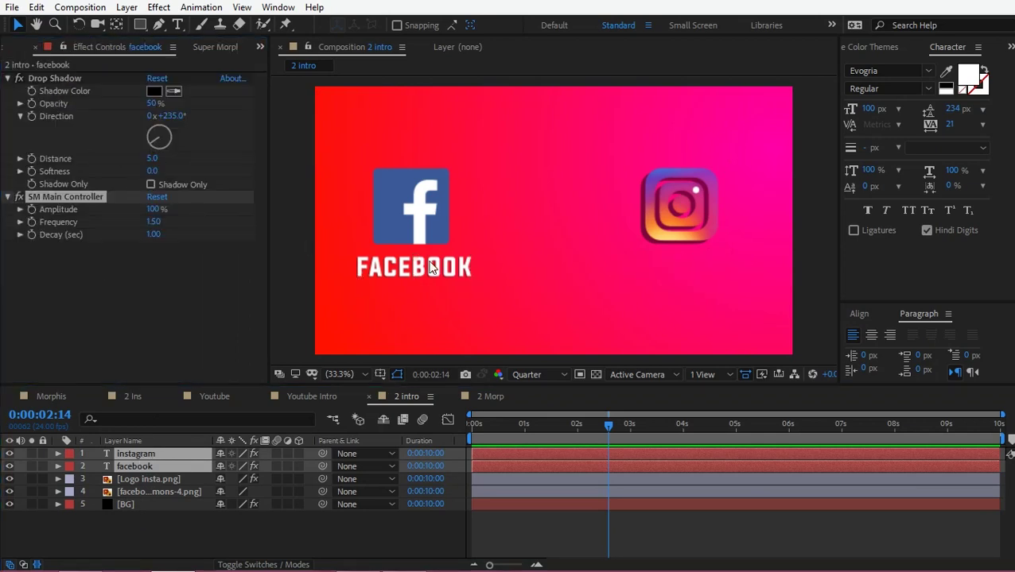
Select the Facebook logo layer and bring up the Super Morphings panel.
left_click(78, 479)
left_click(113, 523)
left_click(139, 490)
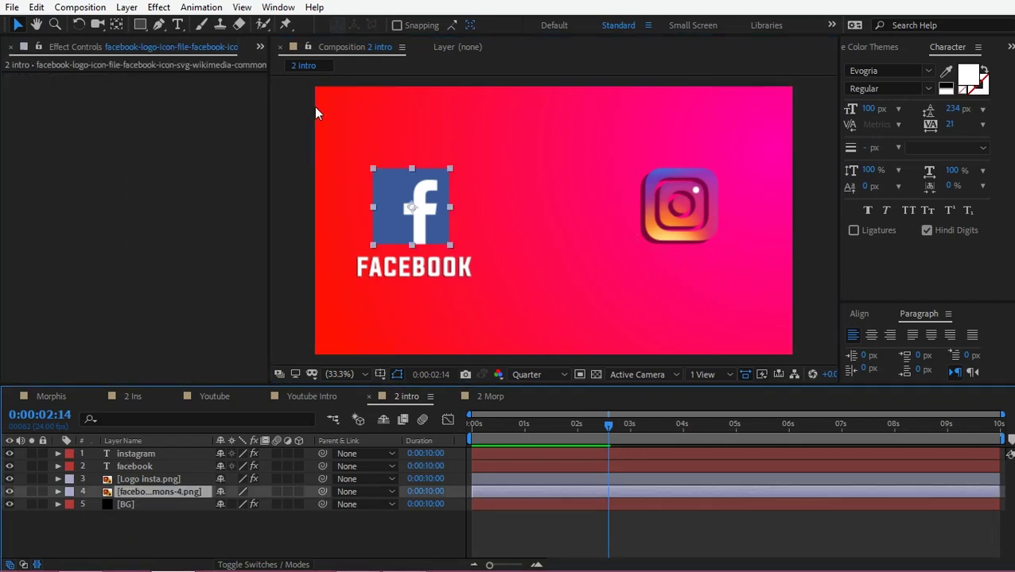
left_click(260, 47)
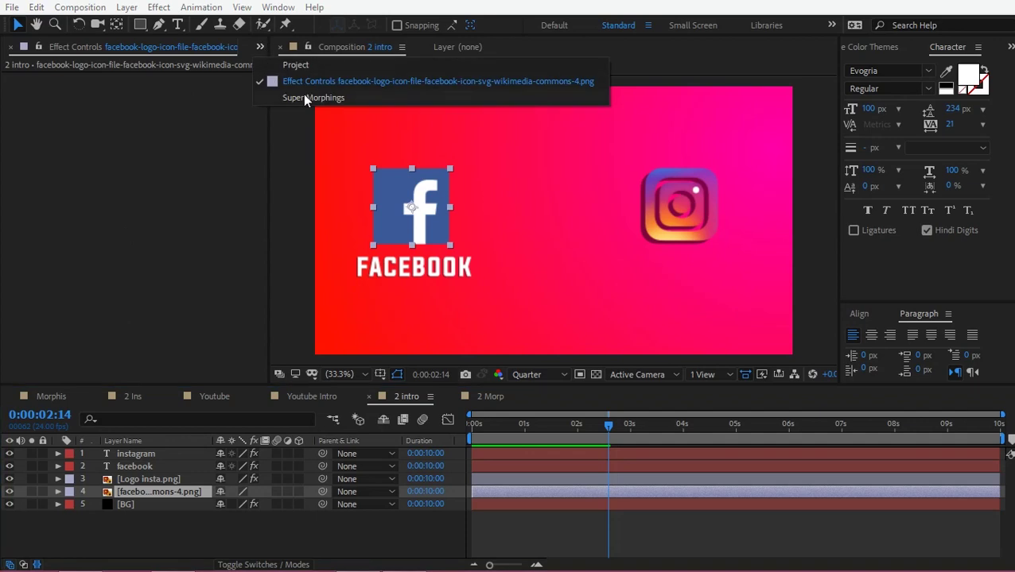
left_click(303, 97)
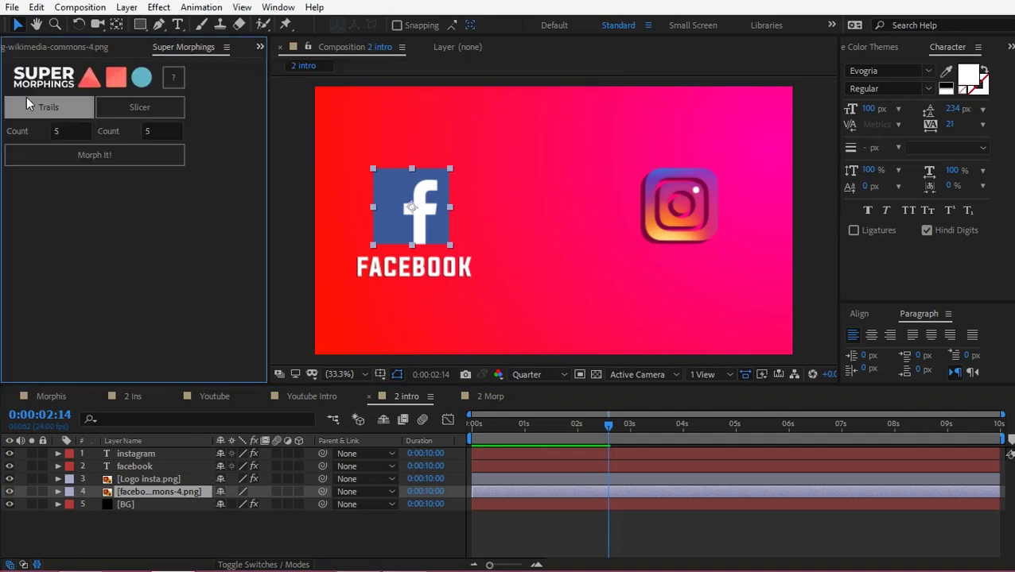
Slice the Facebook logo into five pieces, undoing an accidental slice move.
left_click(161, 111)
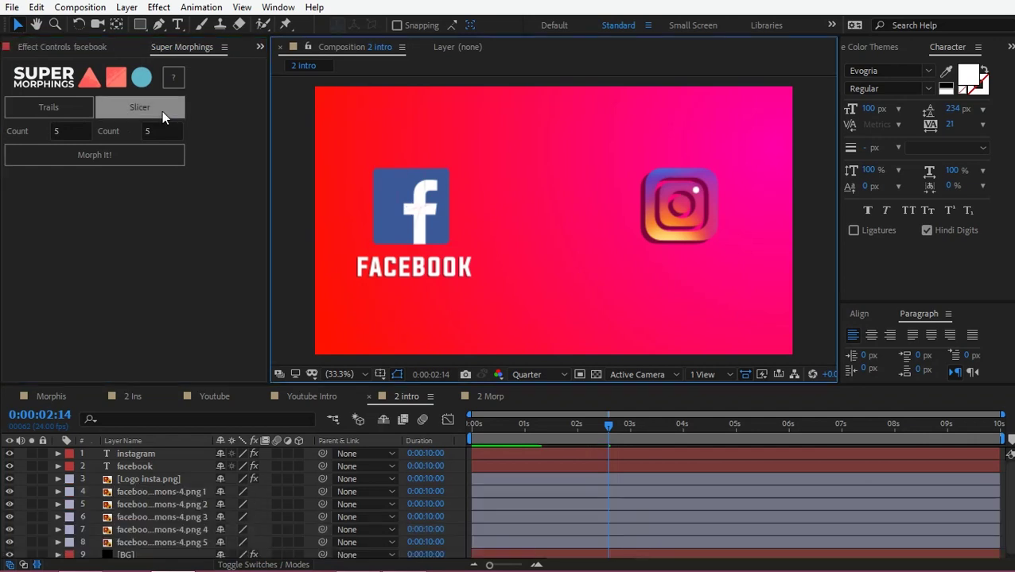
left_click(393, 196)
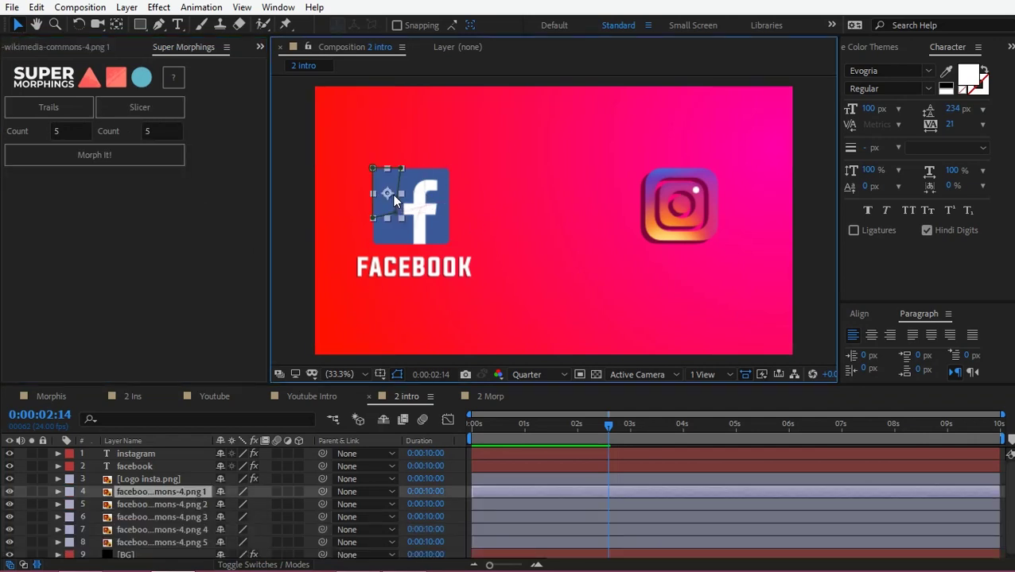
left_click_drag(376, 186, 348, 129)
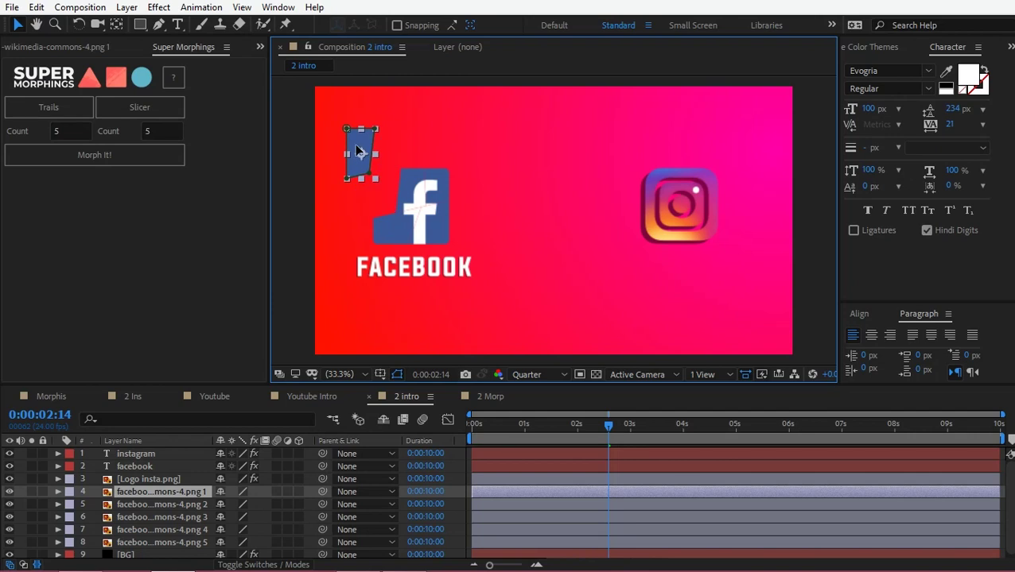
left_click(402, 234)
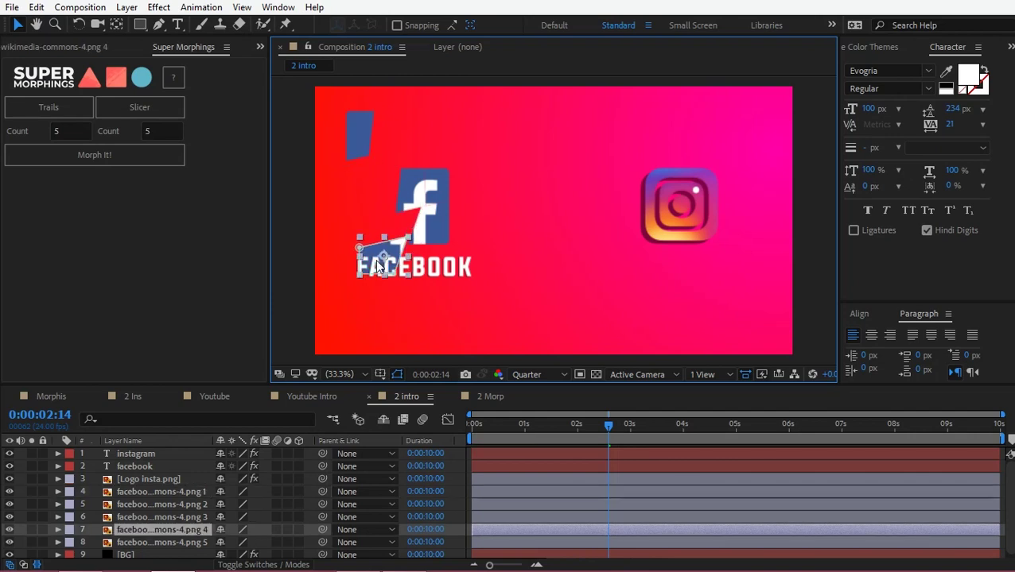
key("shift+Up")
key("shift+Up")
key("shift+Up")
key("ctrl+z")
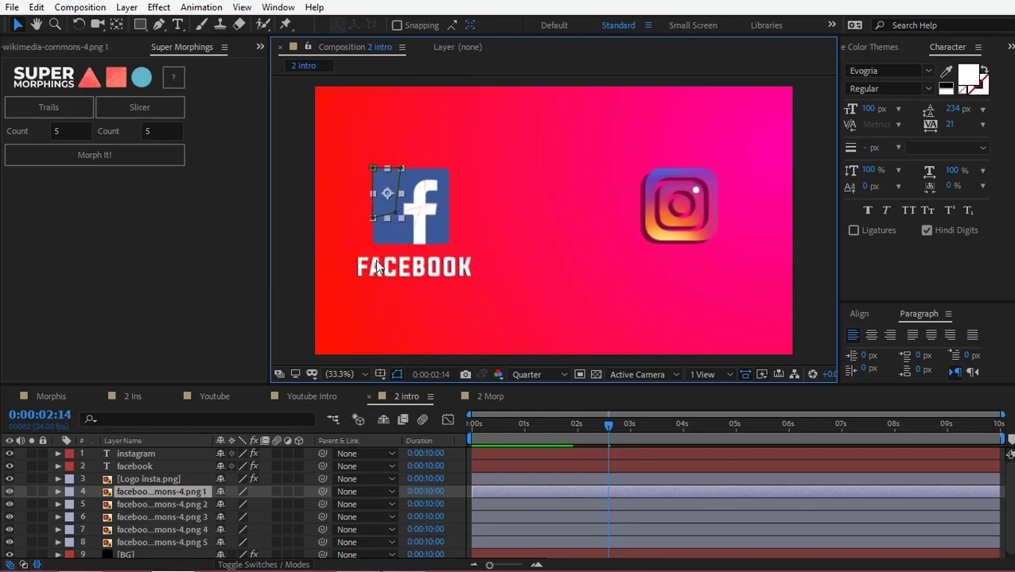
Morph the five slices into the Instagram logo and preview it, stopping at 0:00:03:02.
left_click(158, 543, "shift")
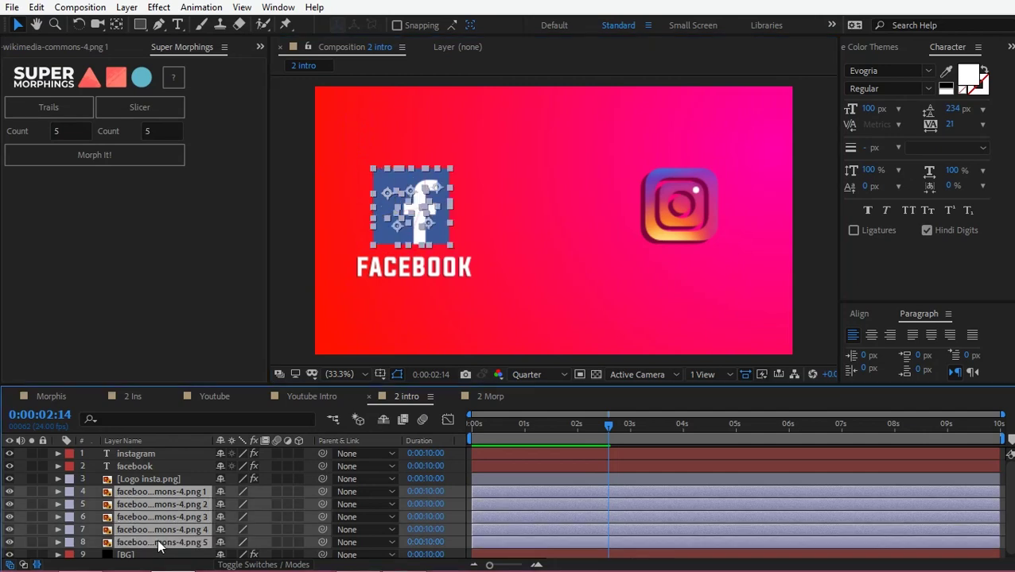
left_click(154, 478, "ctrl")
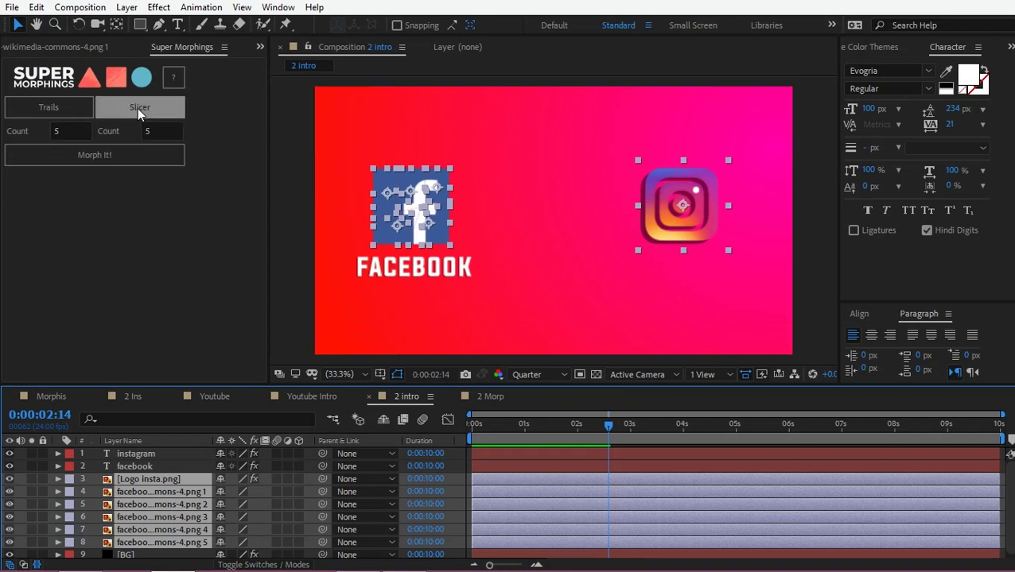
left_click(132, 156)
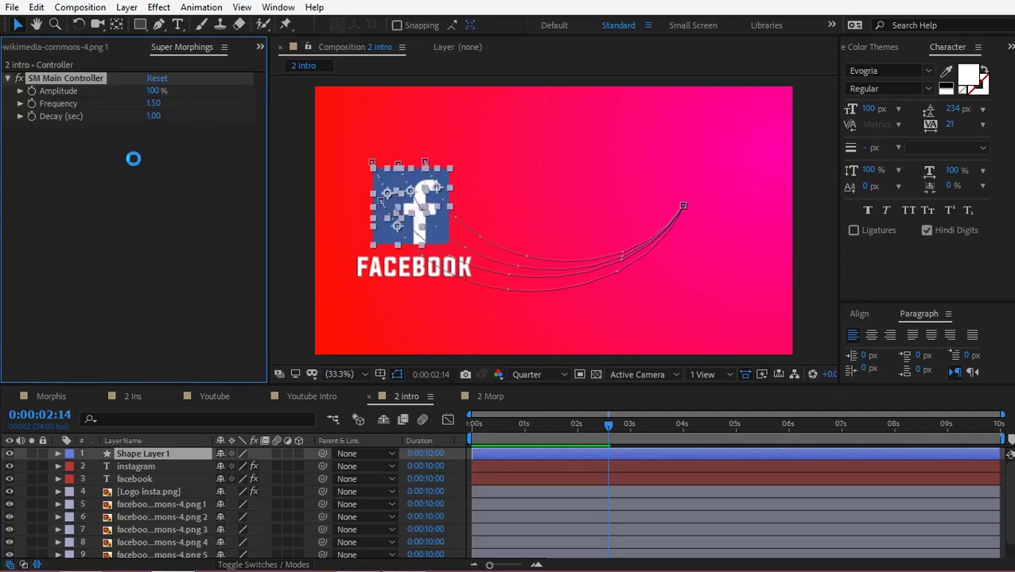
key("space")
key("space")
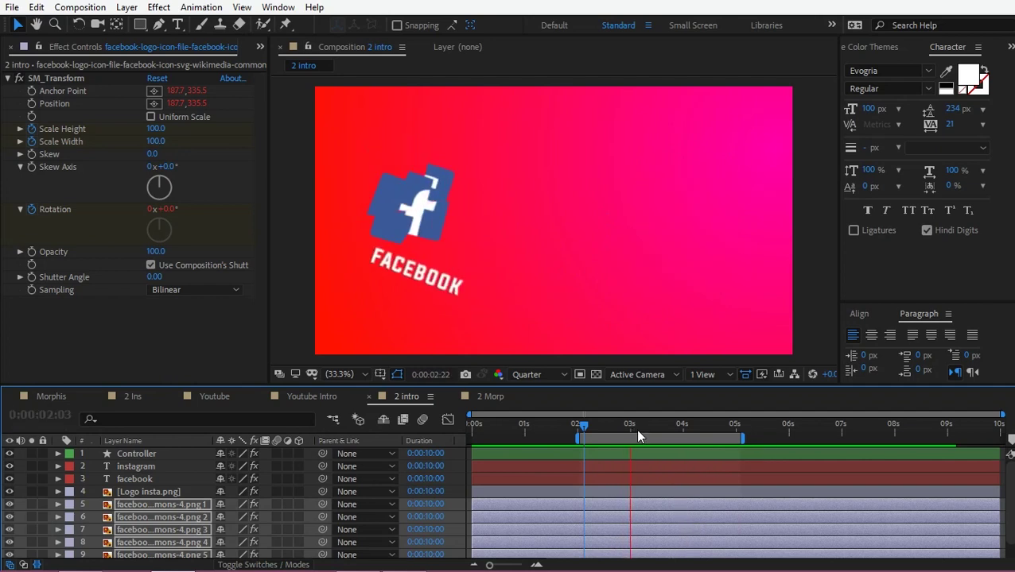
left_click(635, 427)
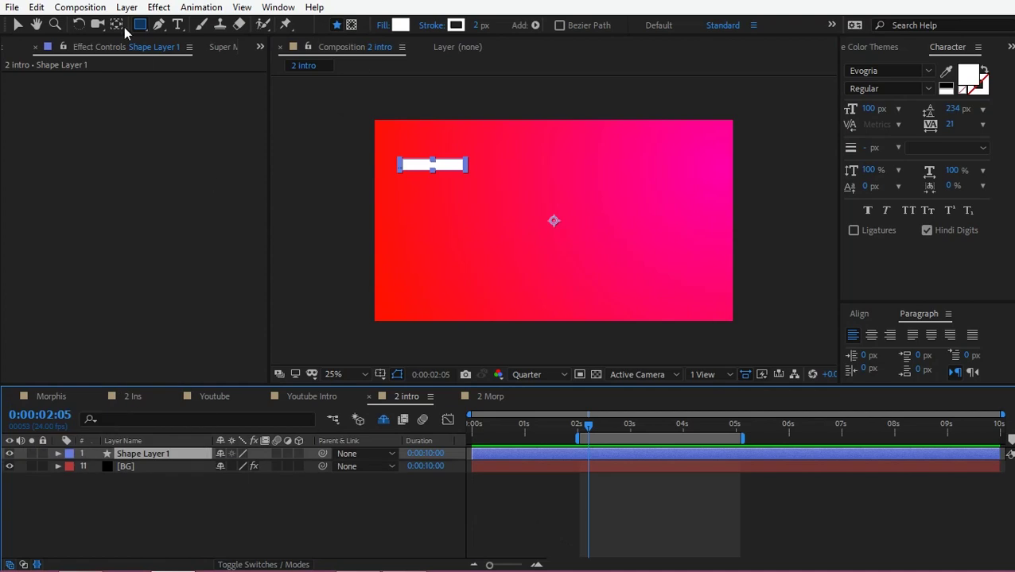
Draw a white ellipse and a white star reduced to 3 points as a triangle.
left_click_drag(140, 24, 193, 54)
left_click_drag(399, 234, 430, 272)
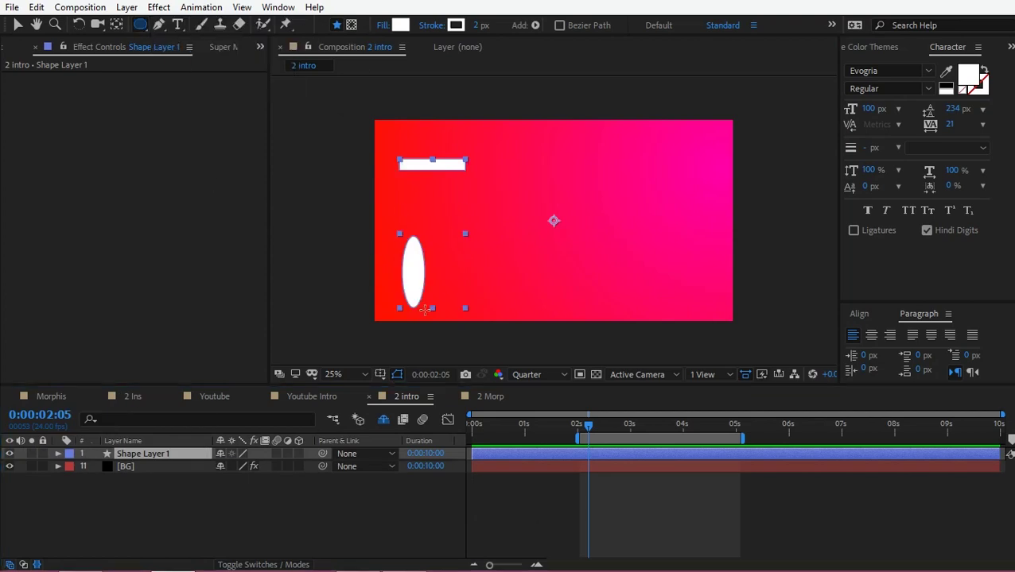
left_click(501, 489)
left_click_drag(140, 24, 191, 87)
left_click_drag(650, 131, 654, 153)
left_click(83, 479)
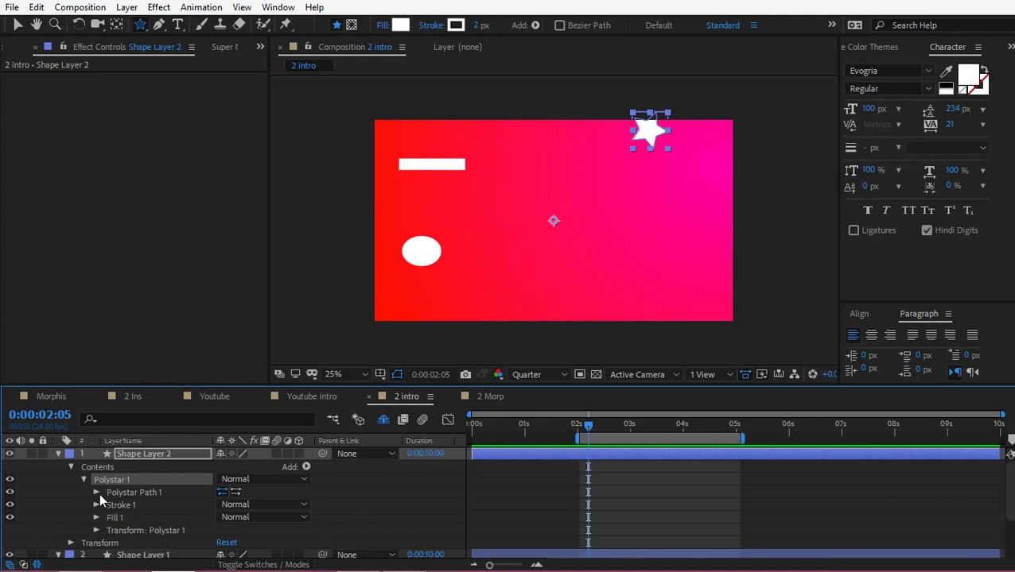
left_click(96, 492)
left_click_drag(221, 492, 213, 492)
Draw a white pentagon right of centre, then deselect all layers.
left_click_drag(140, 25, 185, 90)
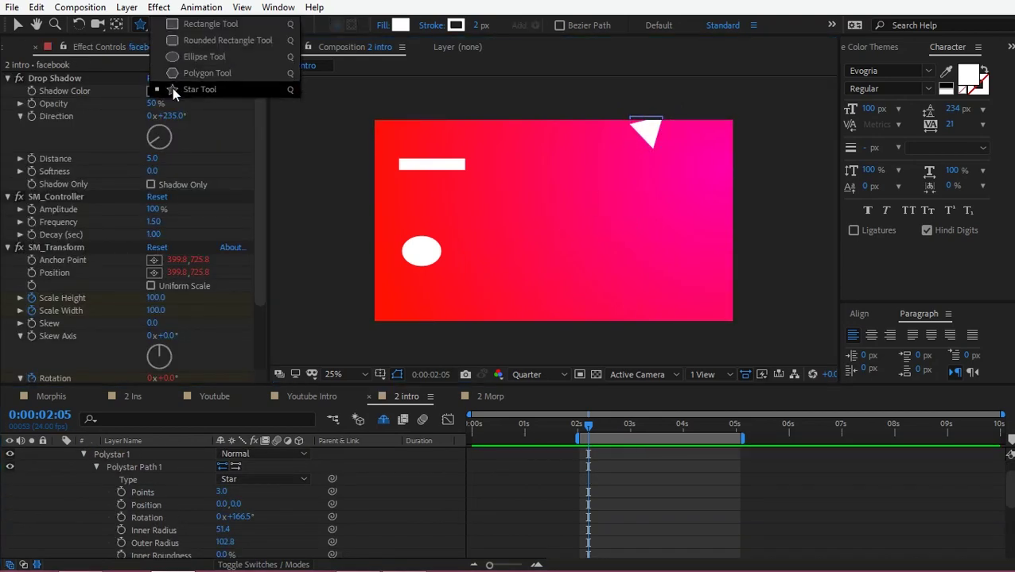
left_click_drag(619, 239, 636, 256)
key("ctrl+a")
key("u")
left_click(355, 206)
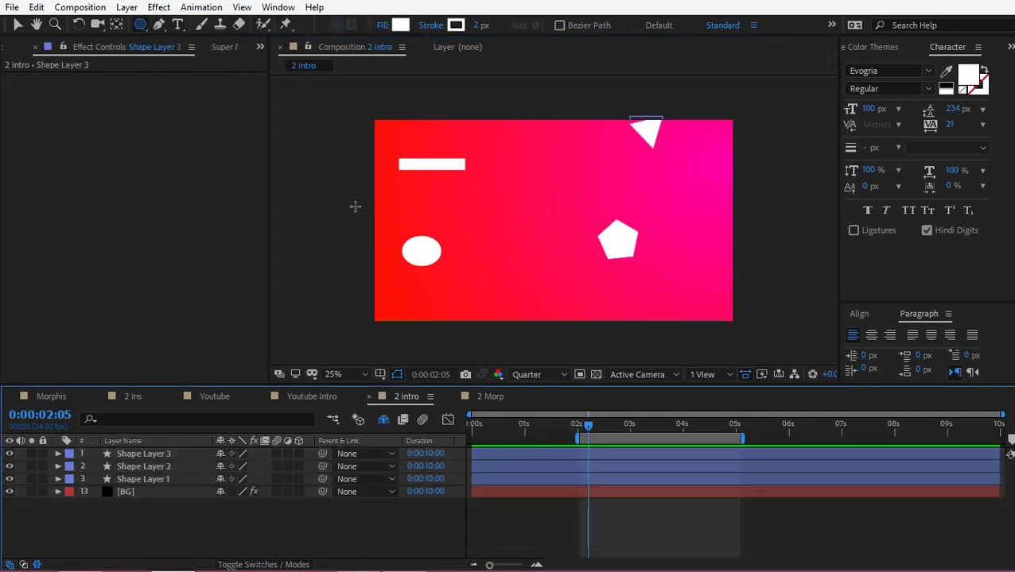
Create separate text layers for the letters F, B, D and S.
key("ctrl+t")
left_click(490, 211)
type("f")
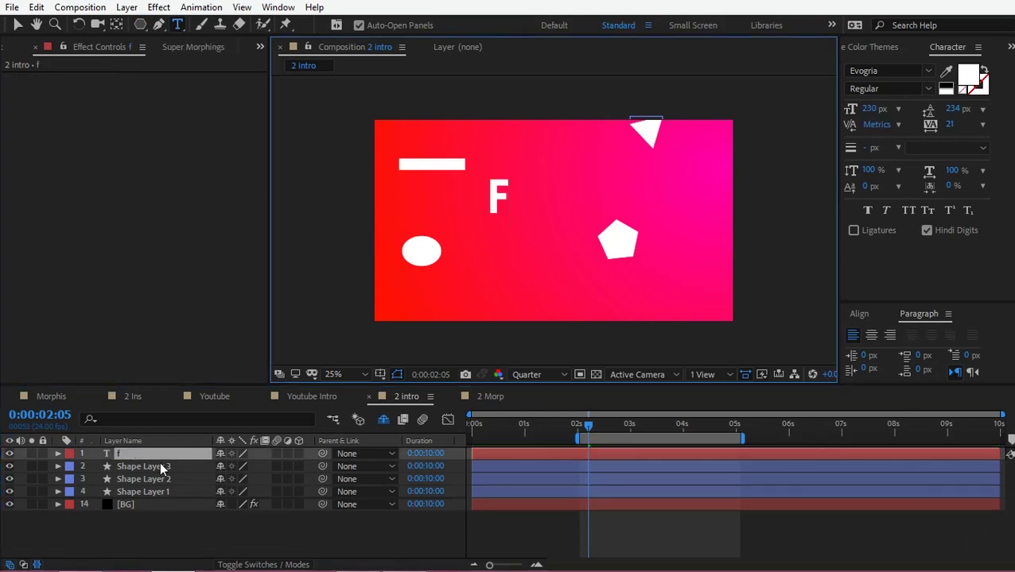
left_click(535, 196)
type("b")
left_click(272, 537)
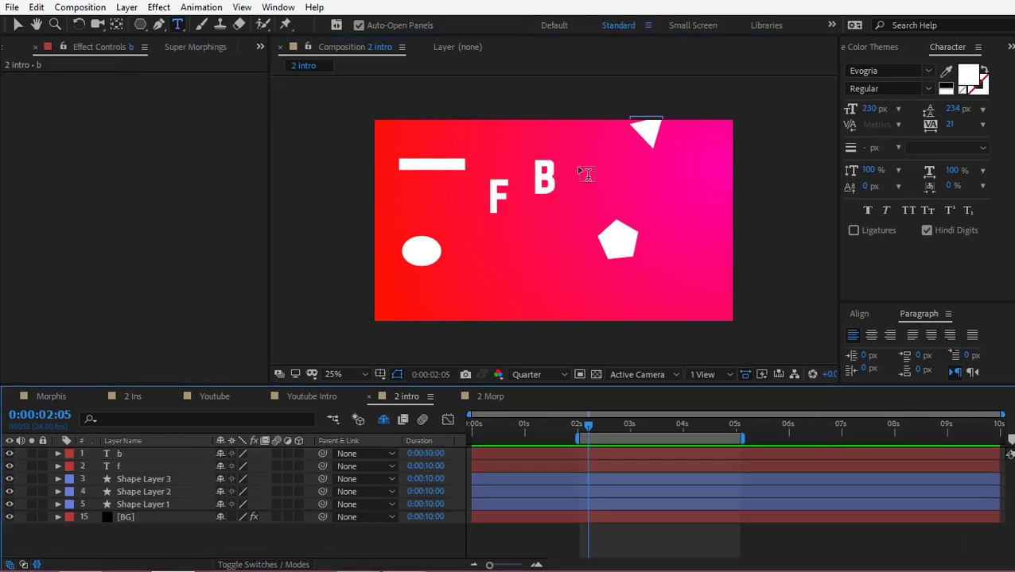
left_click(578, 189)
type("d")
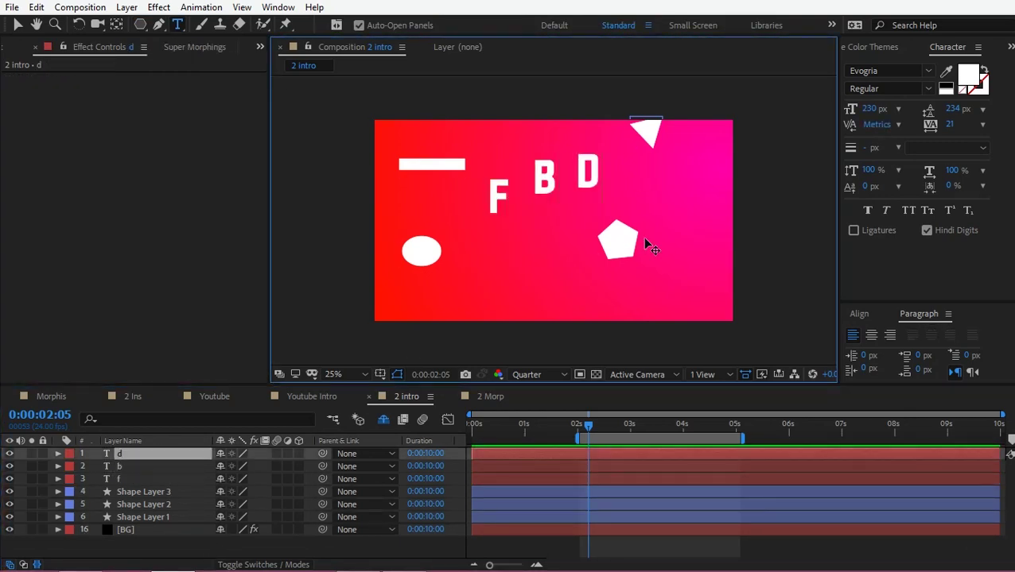
left_click(573, 236)
type("s")
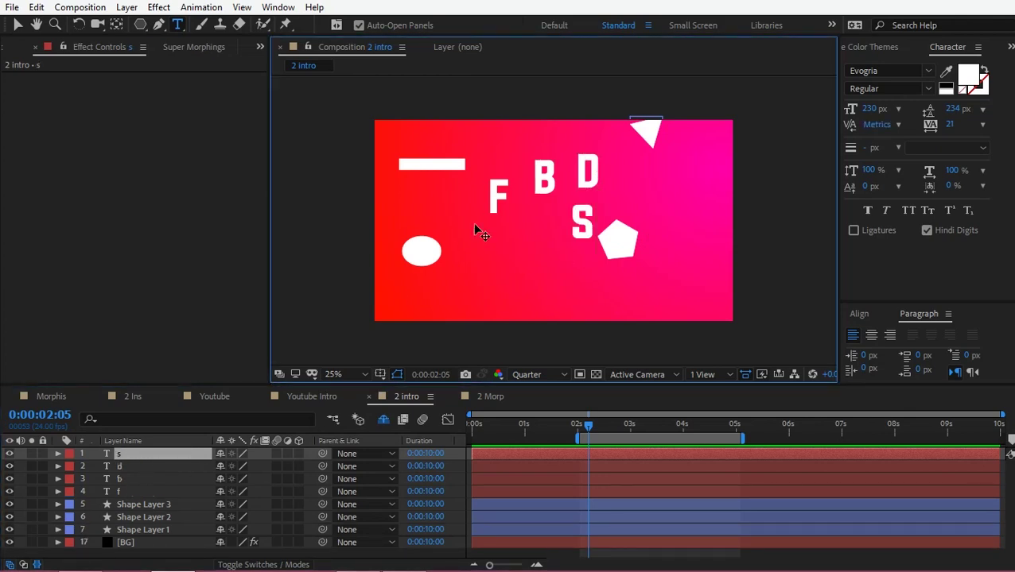
type("v")
Arrange the letters in a row reading FBDS.
left_click_drag(494, 192, 489, 211)
left_click_drag(544, 183, 519, 221)
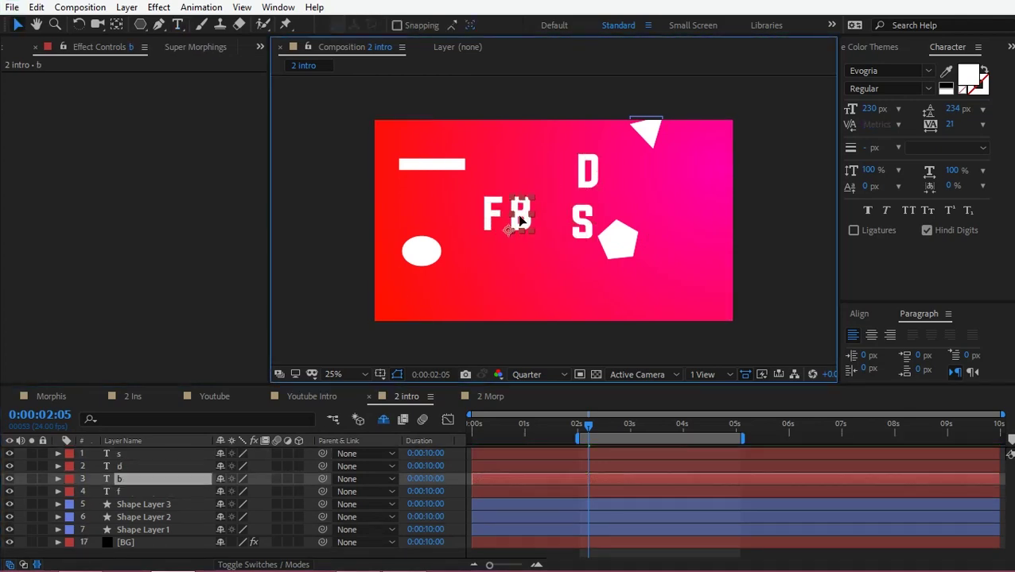
left_click_drag(584, 225, 611, 233)
left_click_drag(587, 171, 552, 217)
left_click_drag(612, 233, 590, 208)
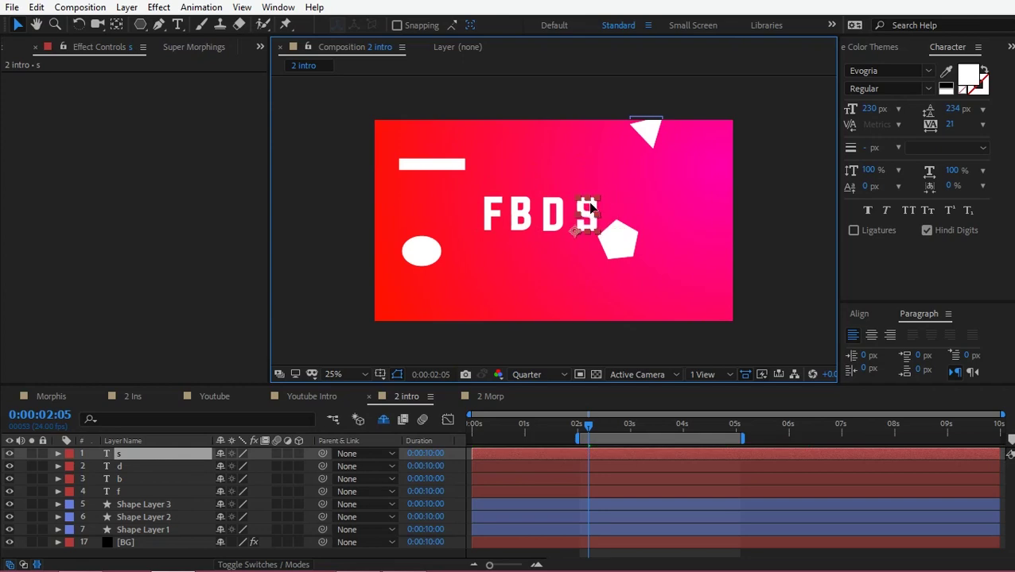
Delete the ellipse from Shape Layer 1 and add a vertical white rectangle.
left_click(142, 529)
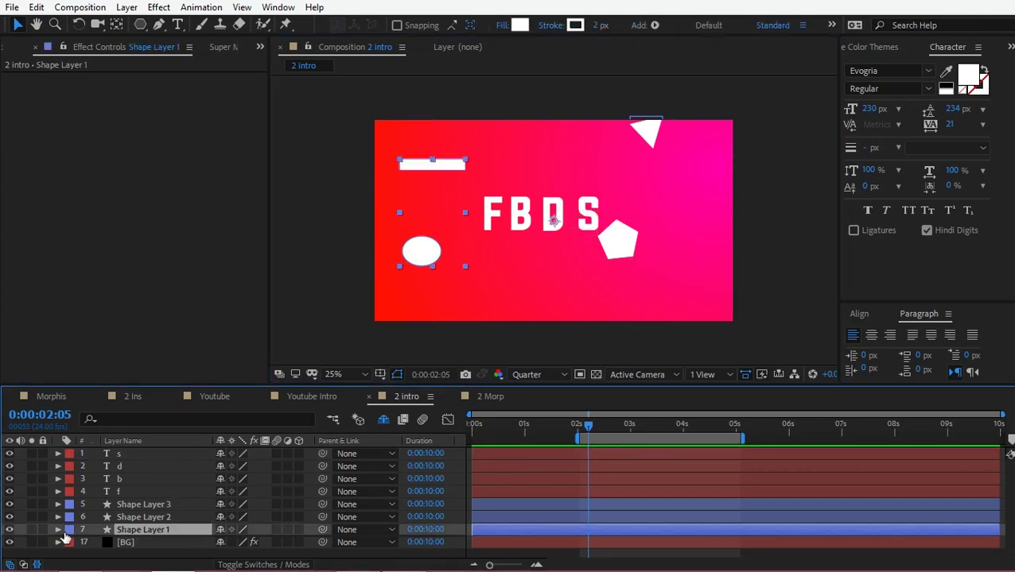
left_click(58, 530)
left_click(103, 526)
key("Delete")
left_click(57, 496)
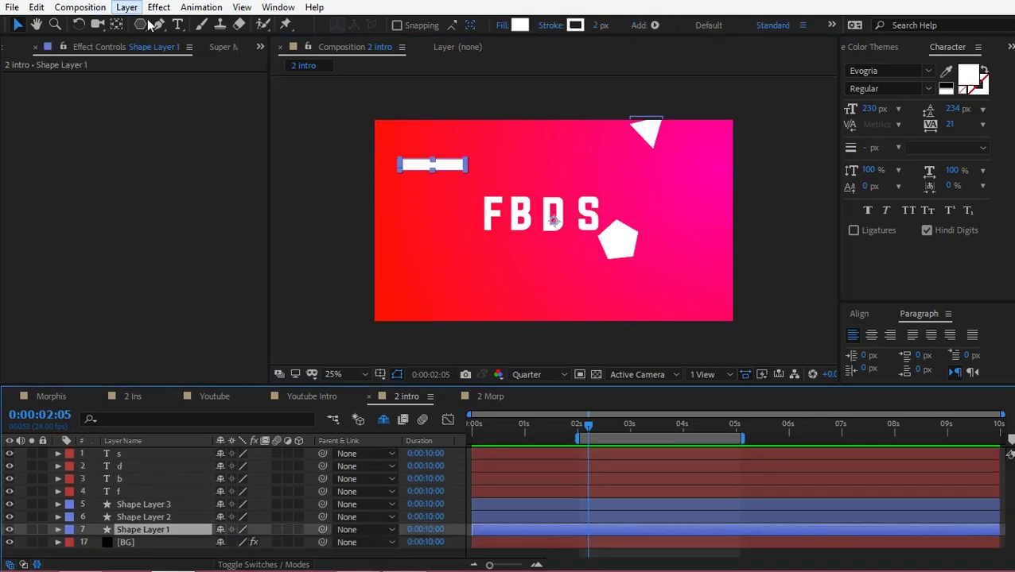
left_click_drag(143, 25, 171, 38)
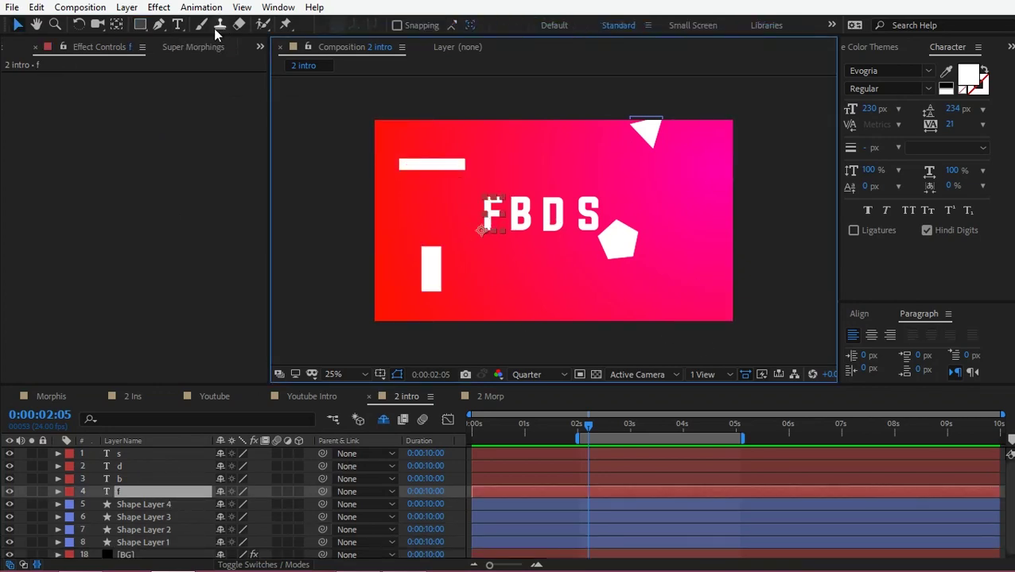
Morph the vertical rectangle into the letter F with Super Morphings.
left_click(193, 47)
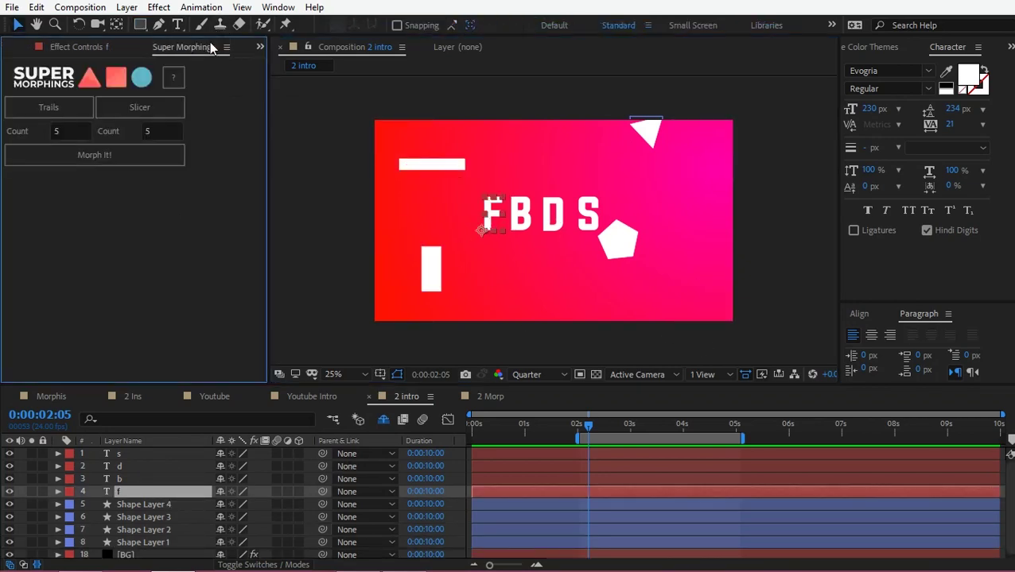
left_click(430, 275)
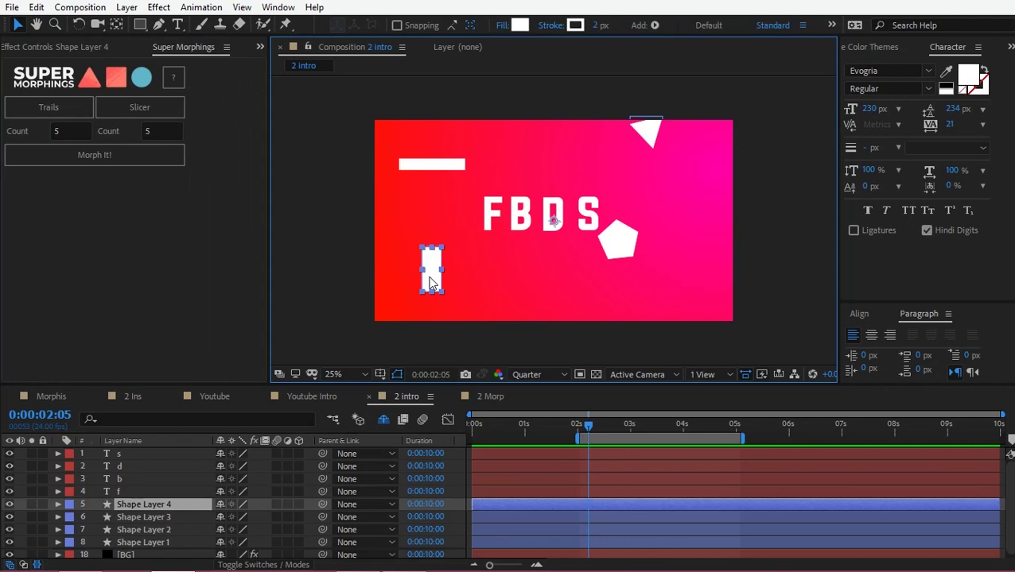
left_click(489, 219, "shift")
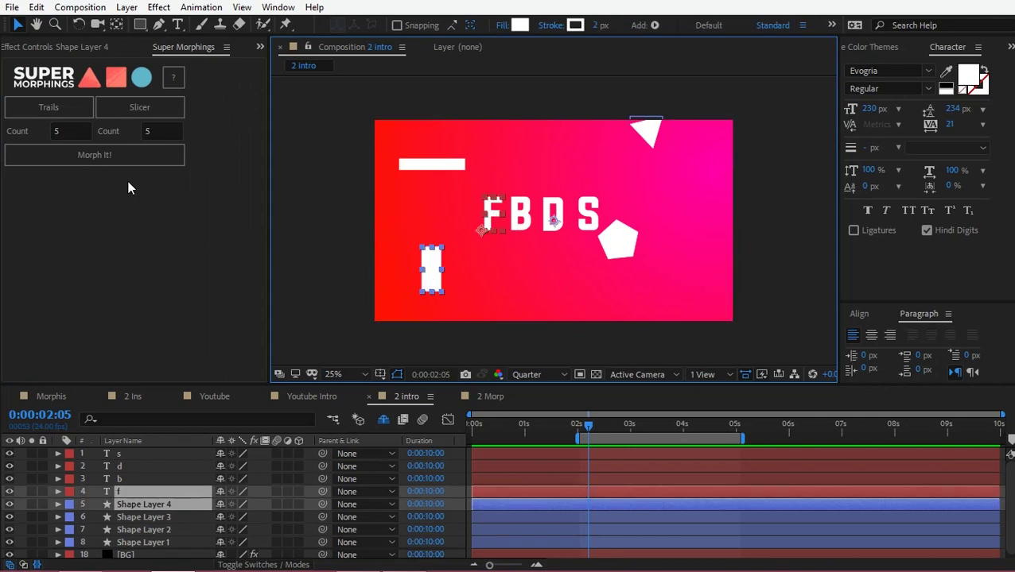
left_click(113, 152)
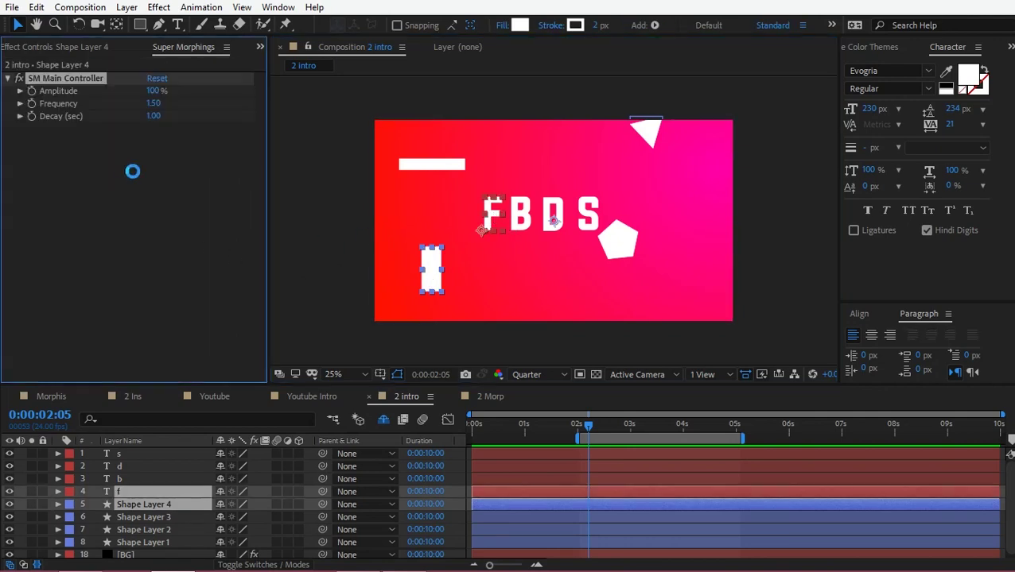
Float the Super Morphings panel and morph the horizontal bar into the letter B.
left_click(443, 168)
left_click(518, 226, "shift")
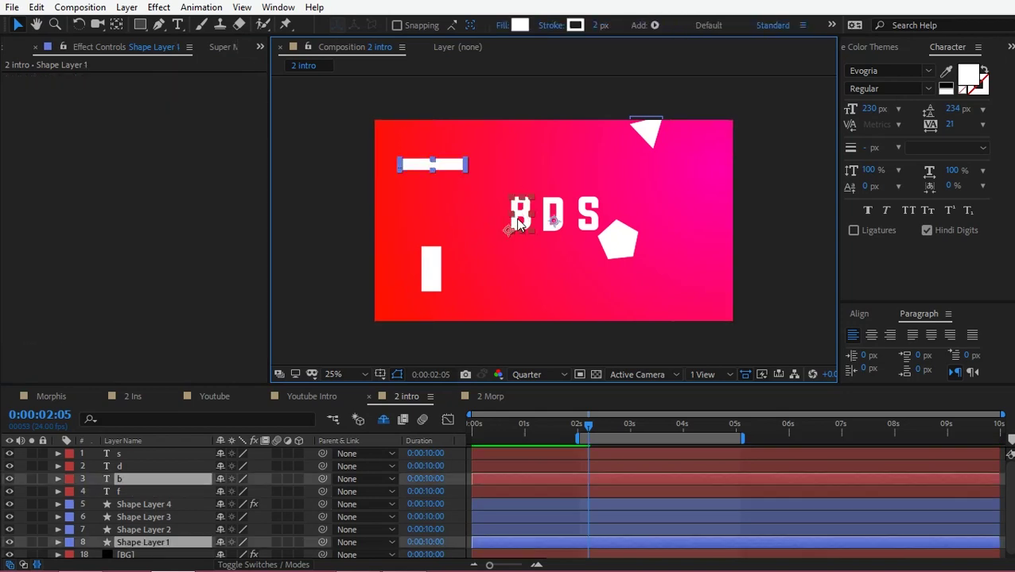
left_click(220, 47)
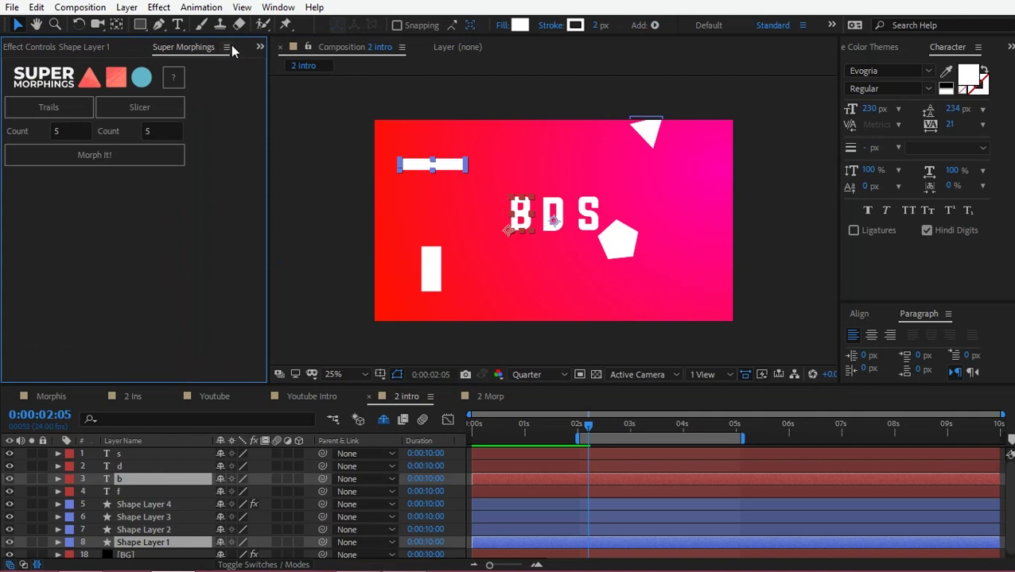
left_click(228, 47)
left_click(287, 69)
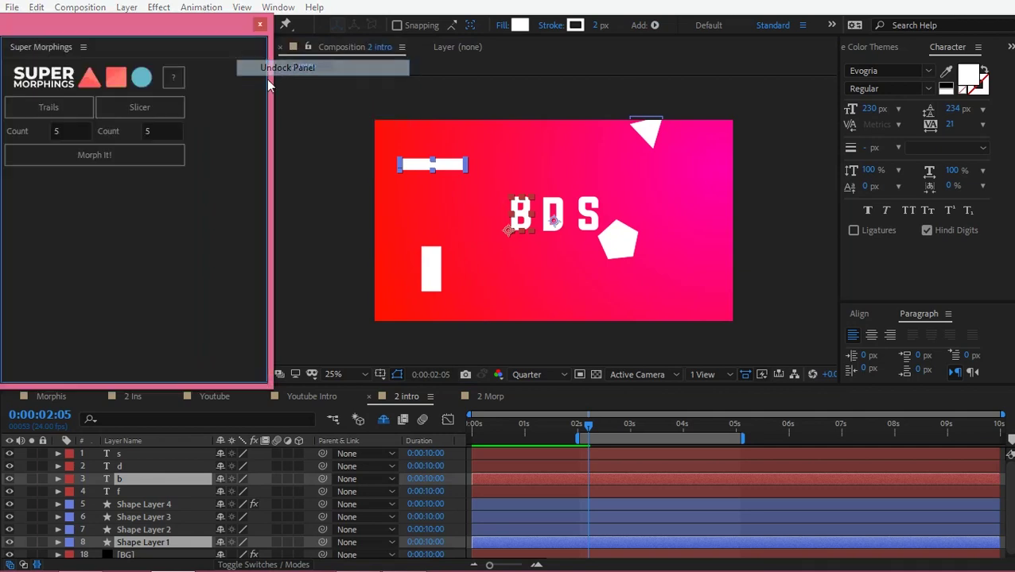
left_click(105, 159)
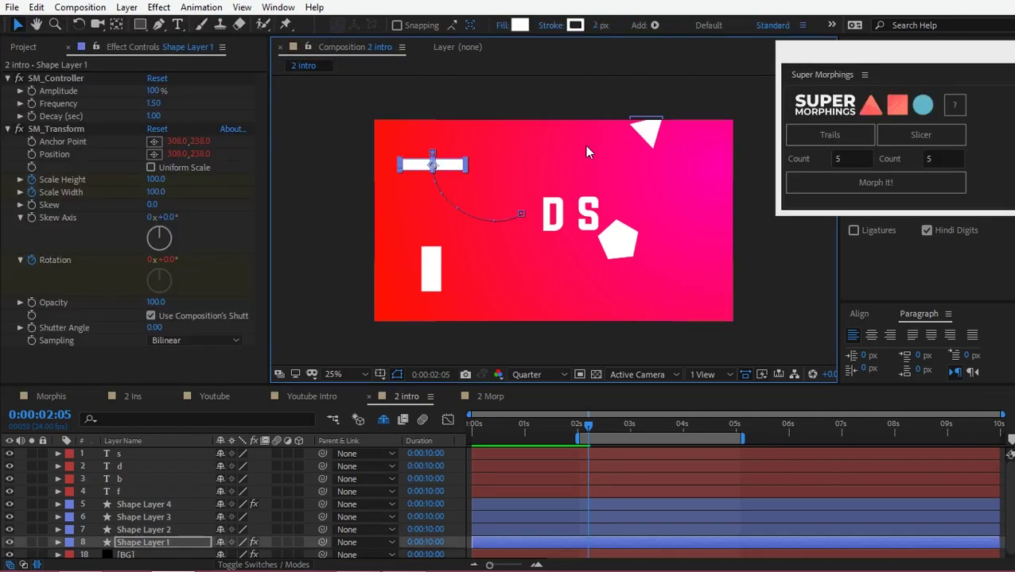
Morph the white triangle into the letter D.
left_click(647, 132)
left_click(132, 478)
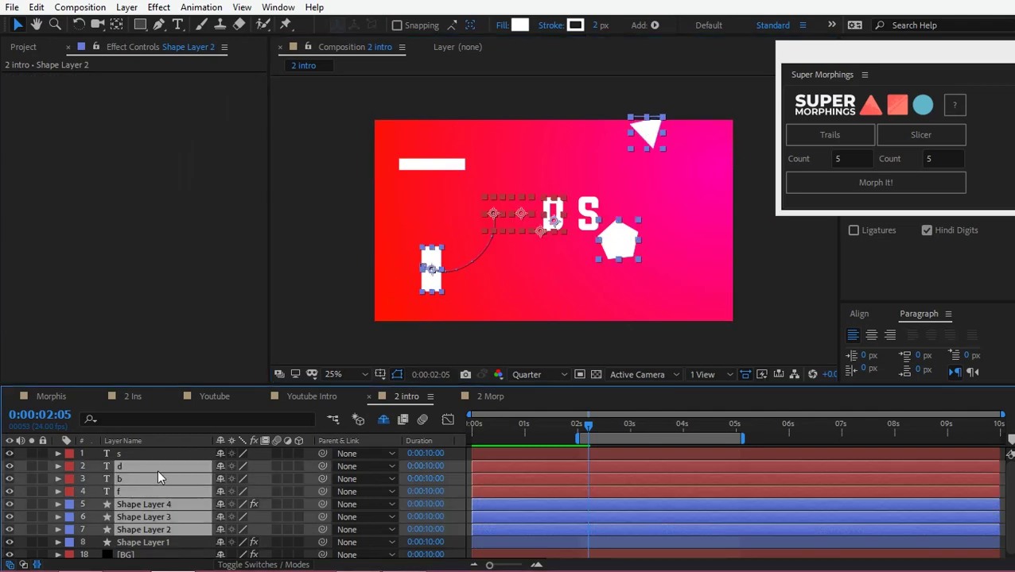
left_click(650, 140)
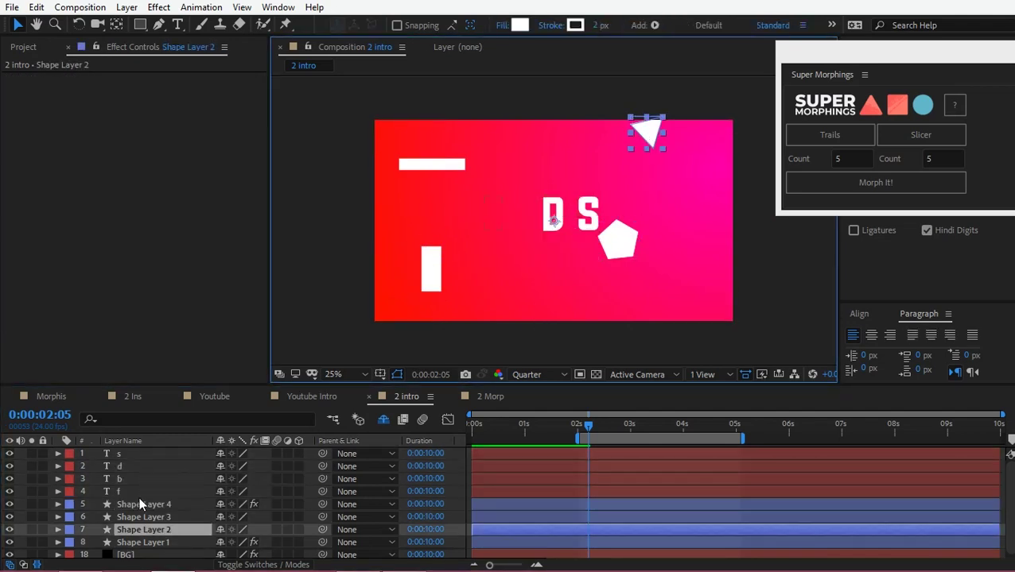
left_click(143, 467, "ctrl")
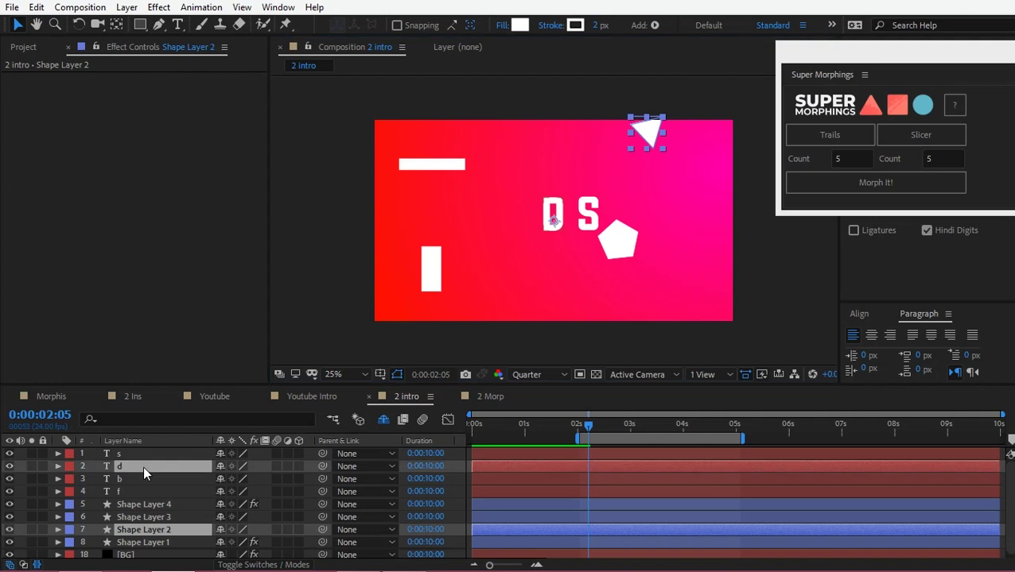
left_click(915, 190)
Morph the white pentagon into the letter S and return to just before the morph.
left_click(604, 240)
left_click(622, 242)
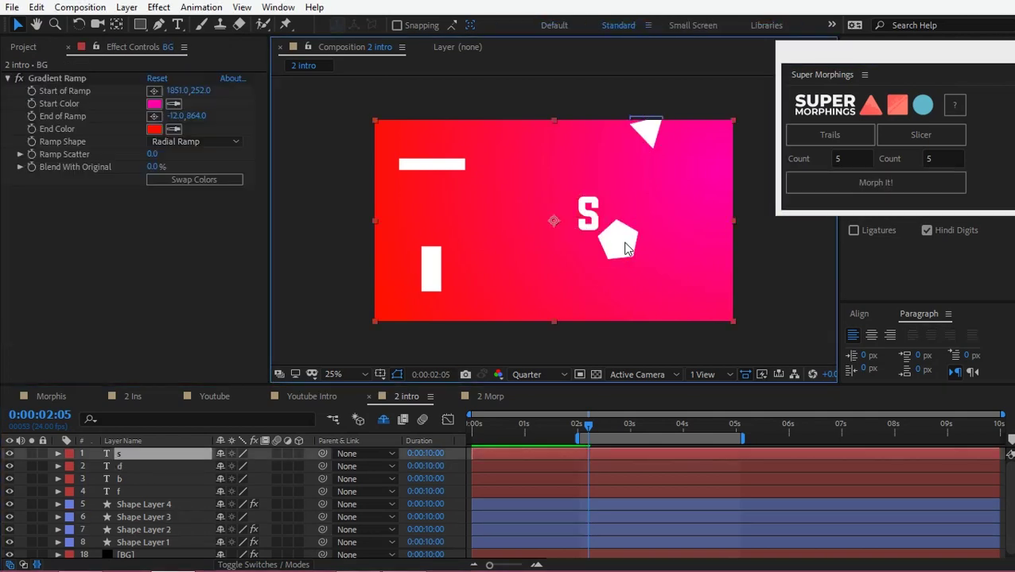
left_click(607, 242)
left_click(590, 212)
left_click(618, 238)
left_click(588, 213, "shift")
left_click(858, 185)
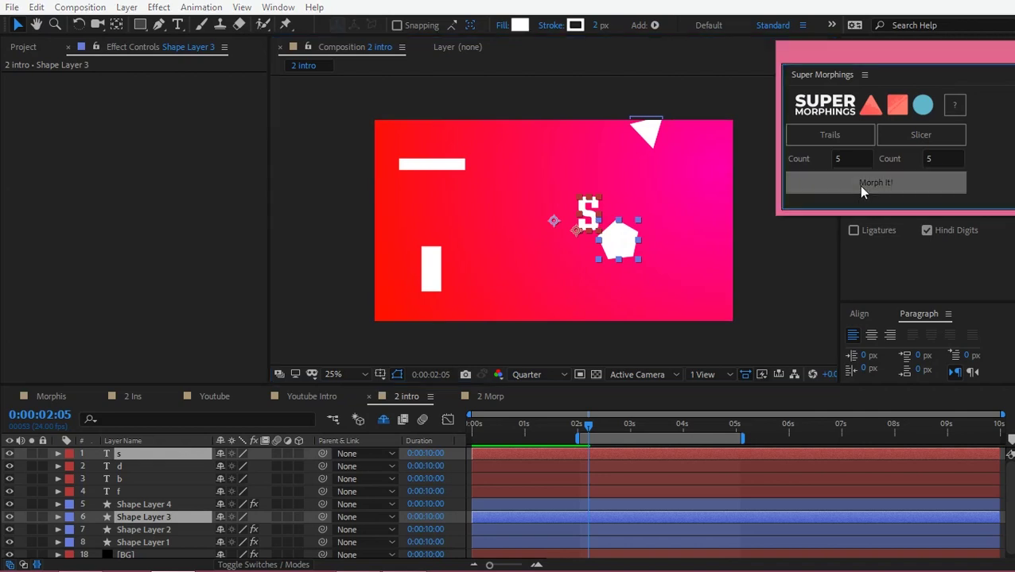
left_click(584, 429)
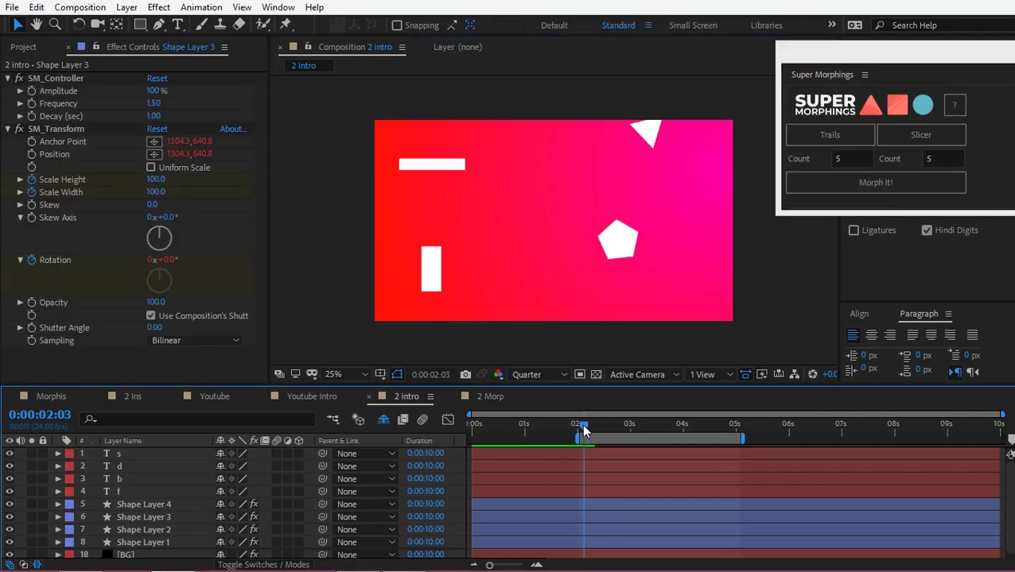
Preview the FBDS morph, then pre-compose all YouTube Intro layers into a precomp named Final.
key("space")
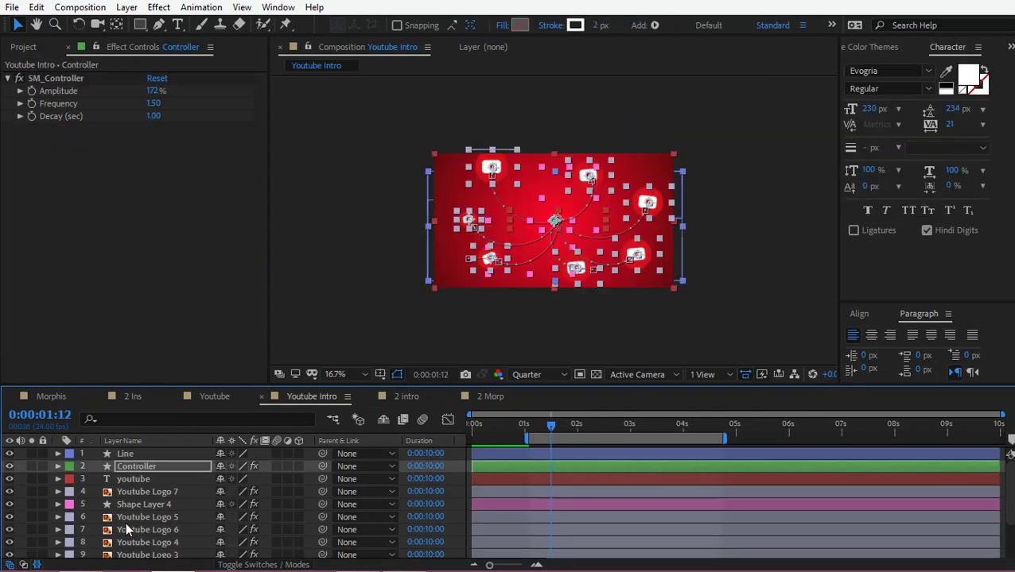
key("ctrl+a")
key("ctrl+shift+c")
type("Final")
key("Return")
Add a full-size black solid layer to the comp.
right_click(135, 515)
mouse_move(171, 353)
left_click(350, 392)
left_click(831, 371)
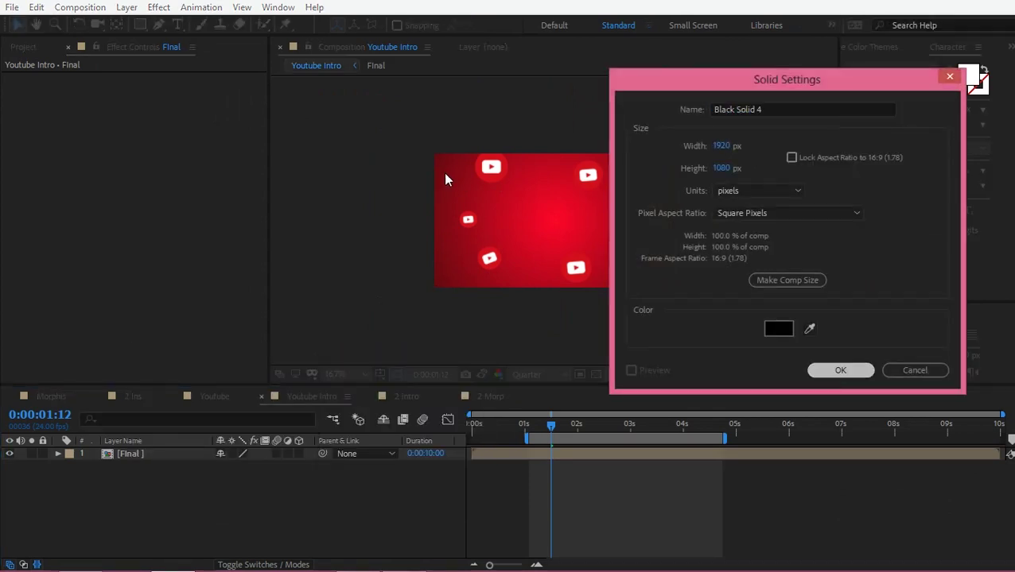
Give the solid a rectangle mask squashed vertically, set to Subtract, leaving letterbox bars.
double_click(139, 25)
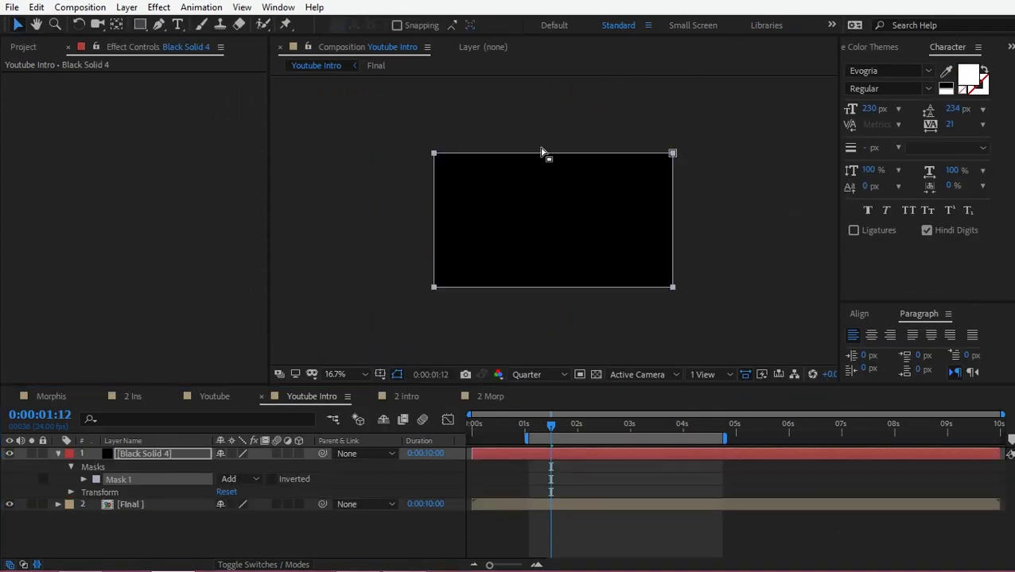
key("period")
key("period")
left_click(562, 92)
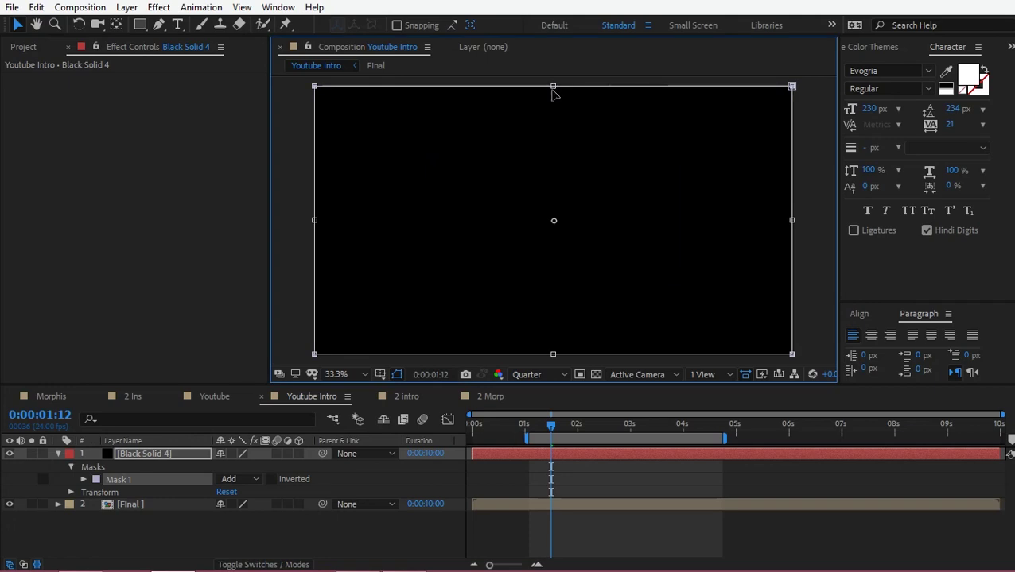
left_click_drag(554, 91, 545, 132)
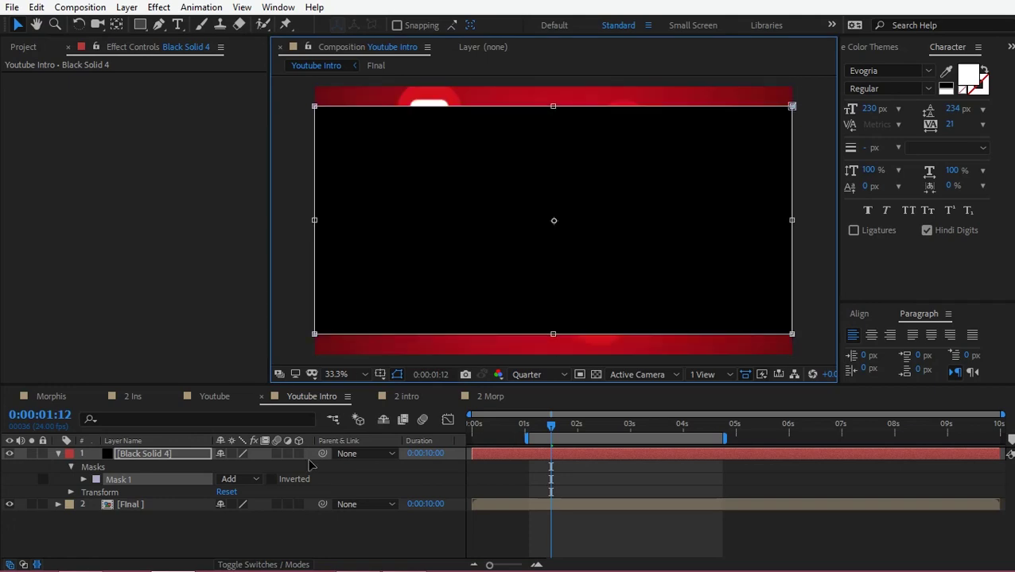
left_click(250, 479)
left_click(253, 396)
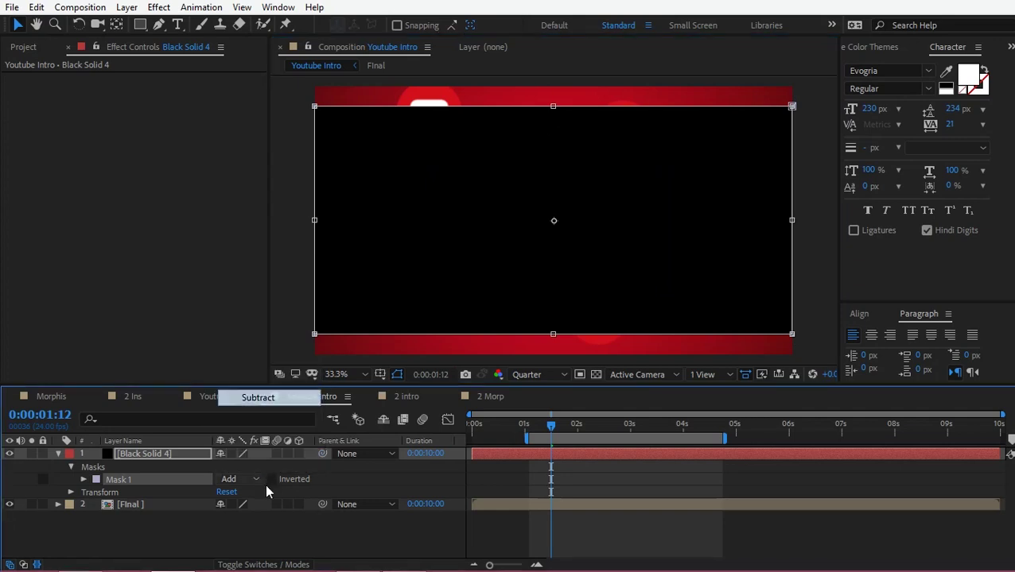
Go back to an earlier frame and preview the letterboxed intro.
left_click(268, 523)
left_click_drag(524, 433, 536, 436)
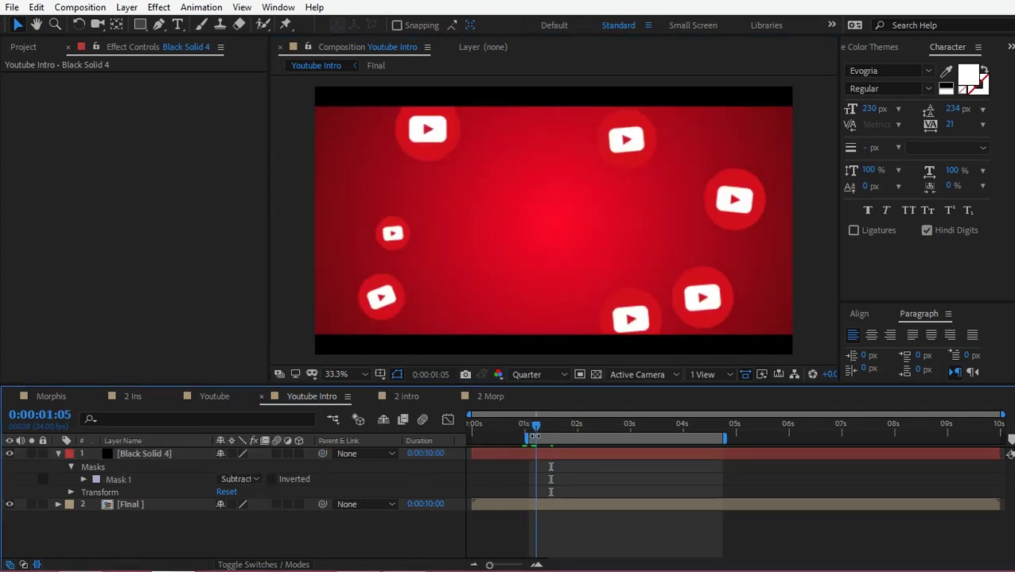
key("space")
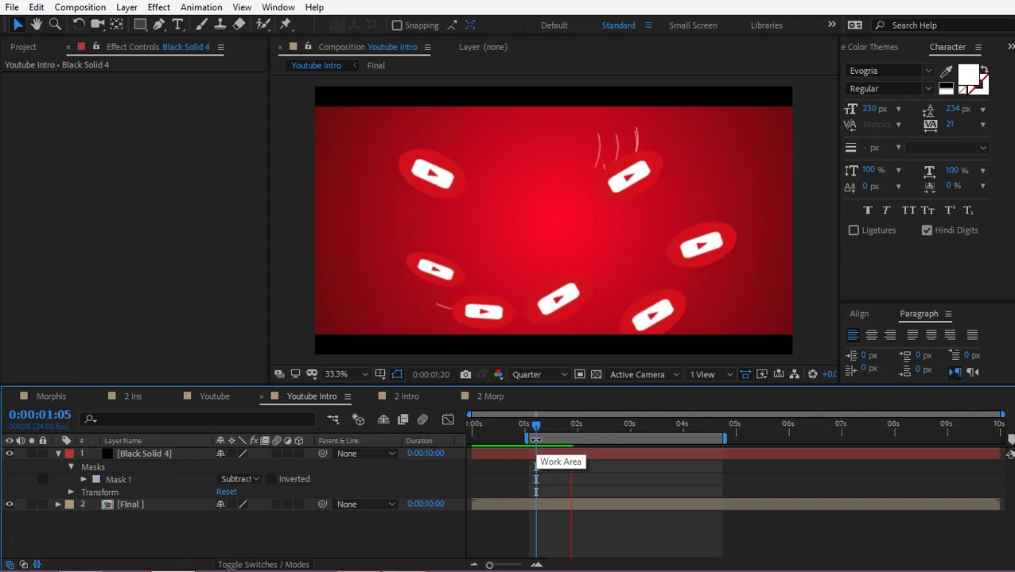